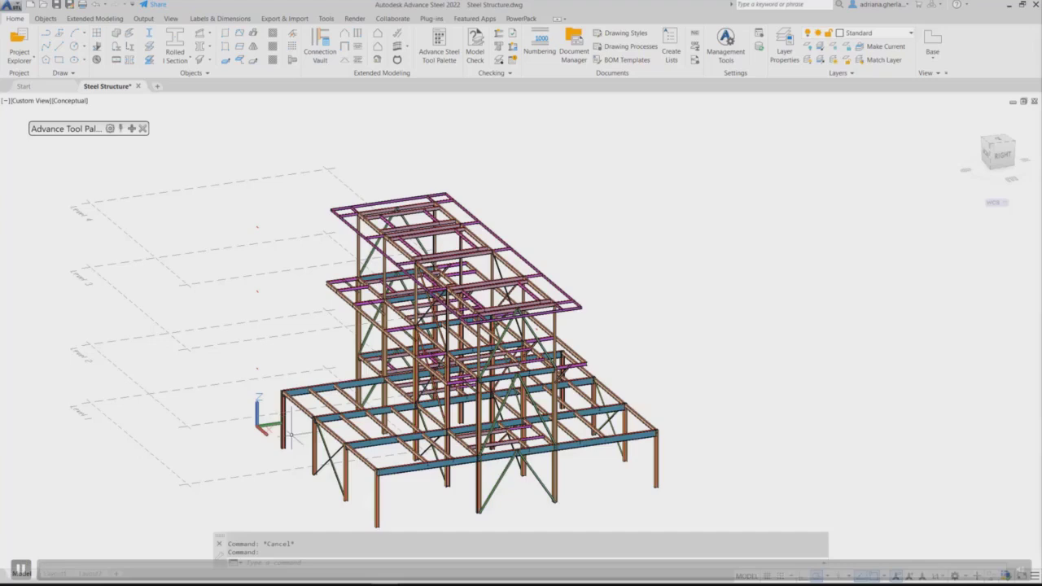
Step: Select all beams in the model with the selection filter and examine the Structural member setting in their Behavior properties
{"action": "left_click", "coordinate": [131, 128]}
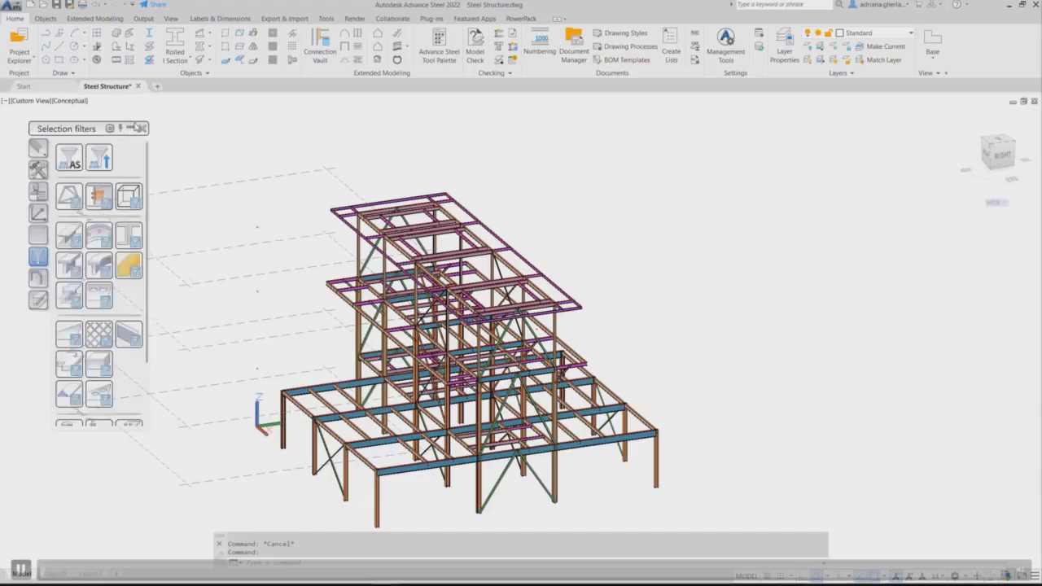
{"action": "left_click", "coordinate": [521, 18]}
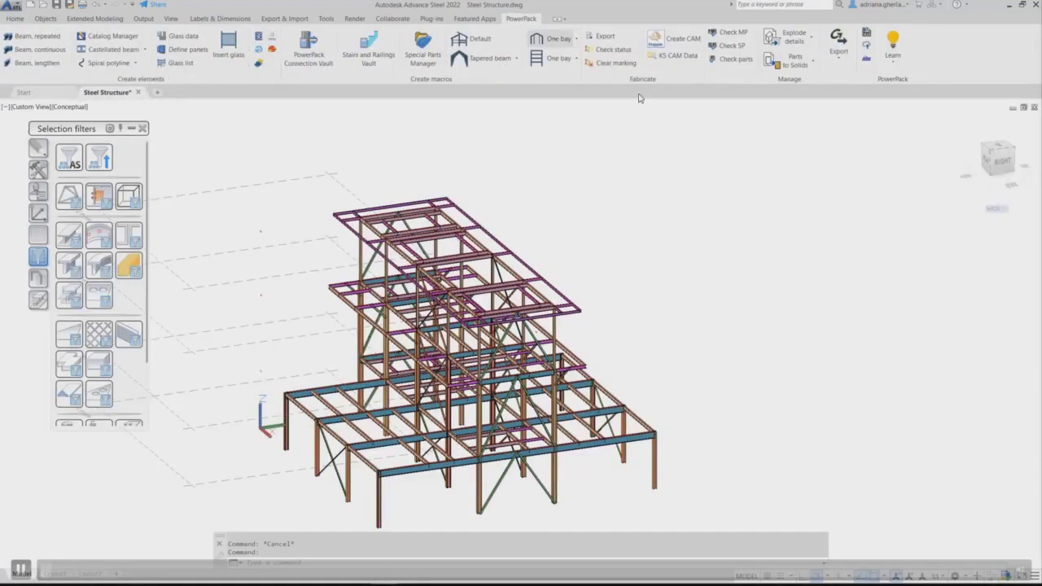
{"action": "left_click", "coordinate": [834, 65]}
{"action": "left_click", "coordinate": [834, 65]}
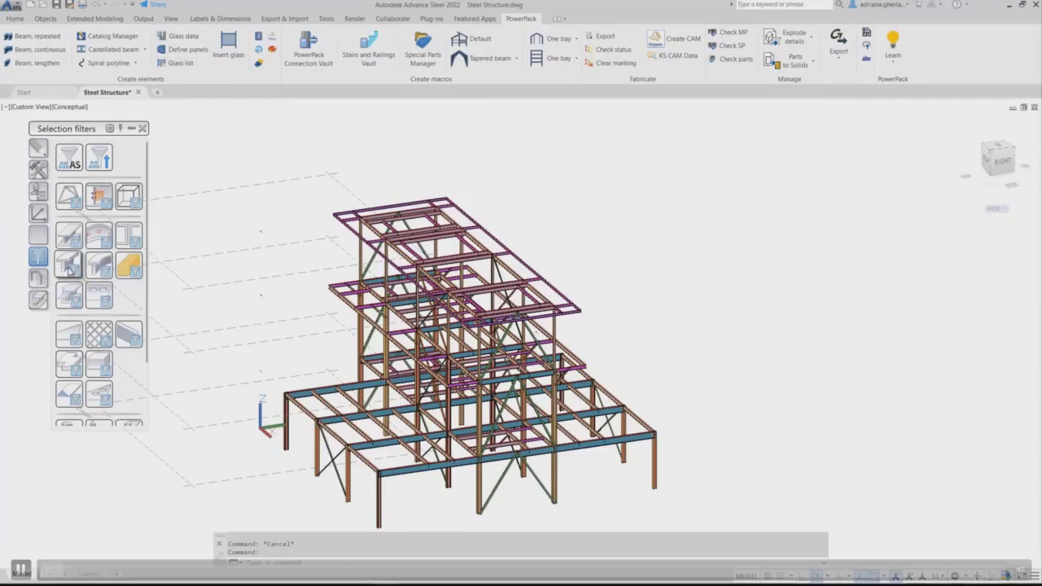
{"action": "left_click", "coordinate": [64, 237]}
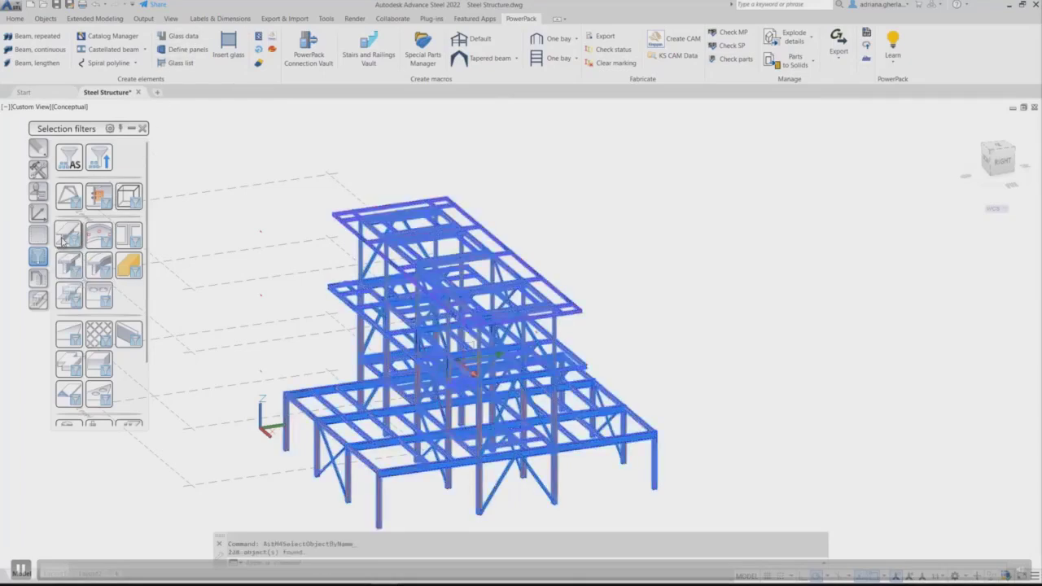
{"action": "right_click", "coordinate": [194, 246]}
{"action": "left_click", "coordinate": [244, 394]}
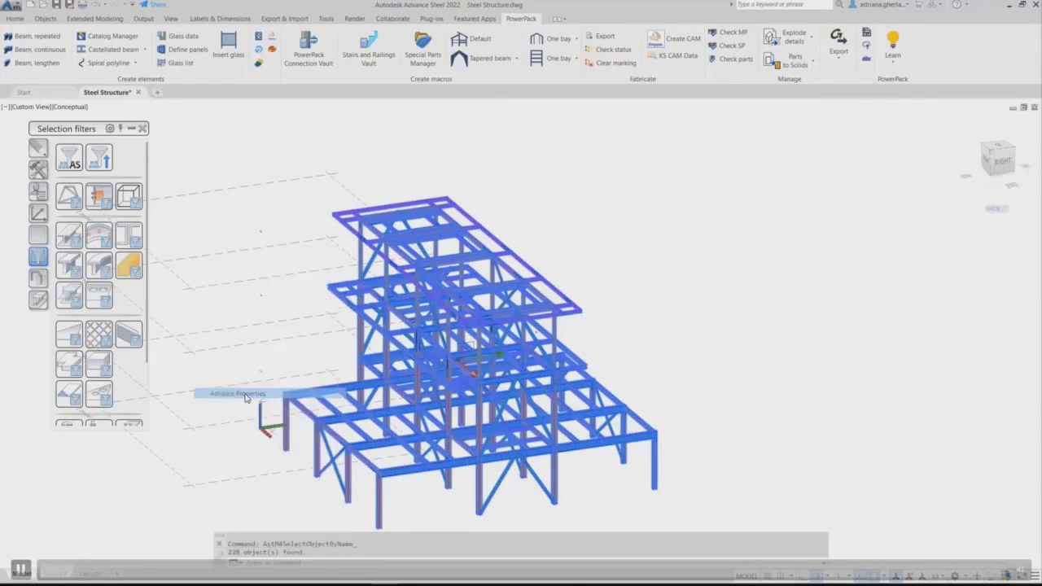
{"action": "left_click", "coordinate": [385, 317]}
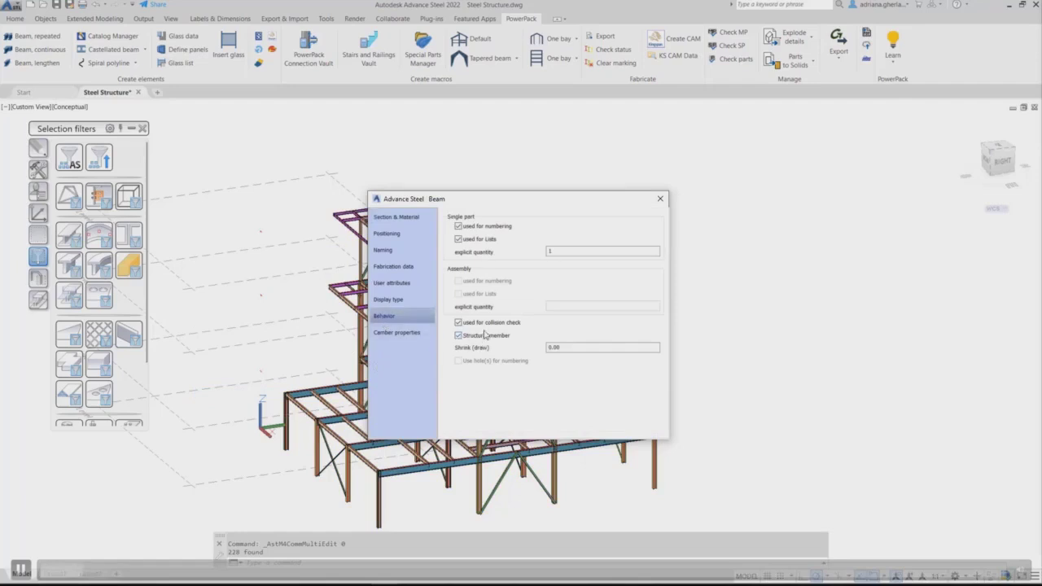
{"action": "left_click", "coordinate": [660, 199]}
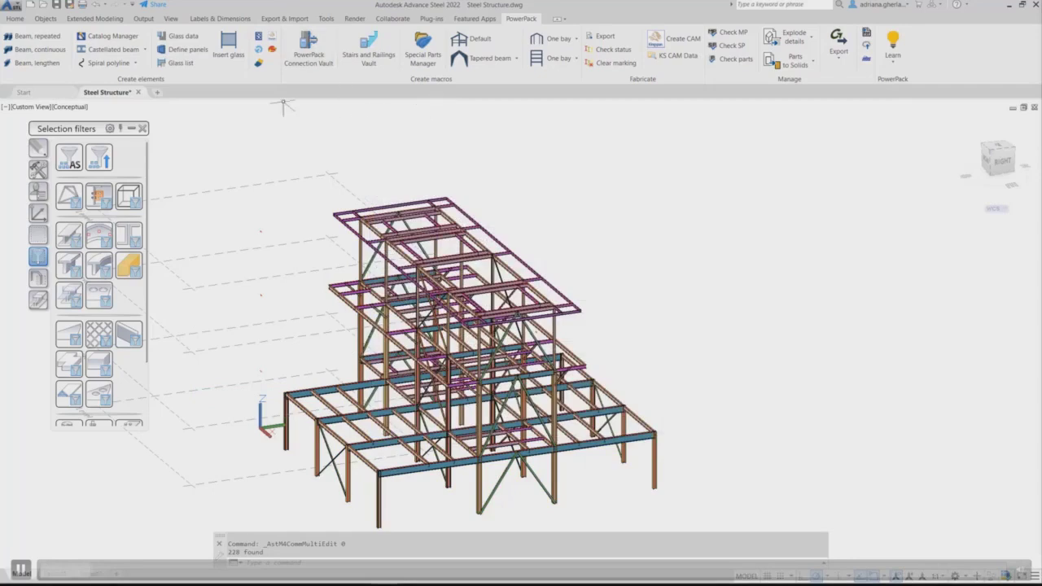
Step: Export the model as Steel Structure.GTCX to the AS folder of AS-AD Campaigne 2022 and save the drawing
{"action": "left_click", "coordinate": [58, 5]}
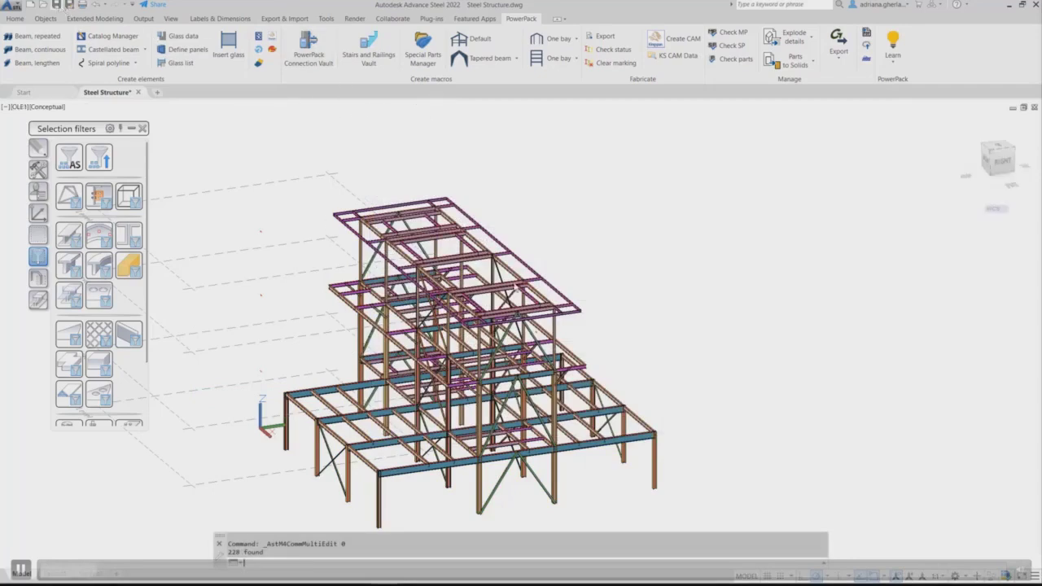
{"action": "left_click", "coordinate": [842, 63]}
{"action": "left_click", "coordinate": [845, 78]}
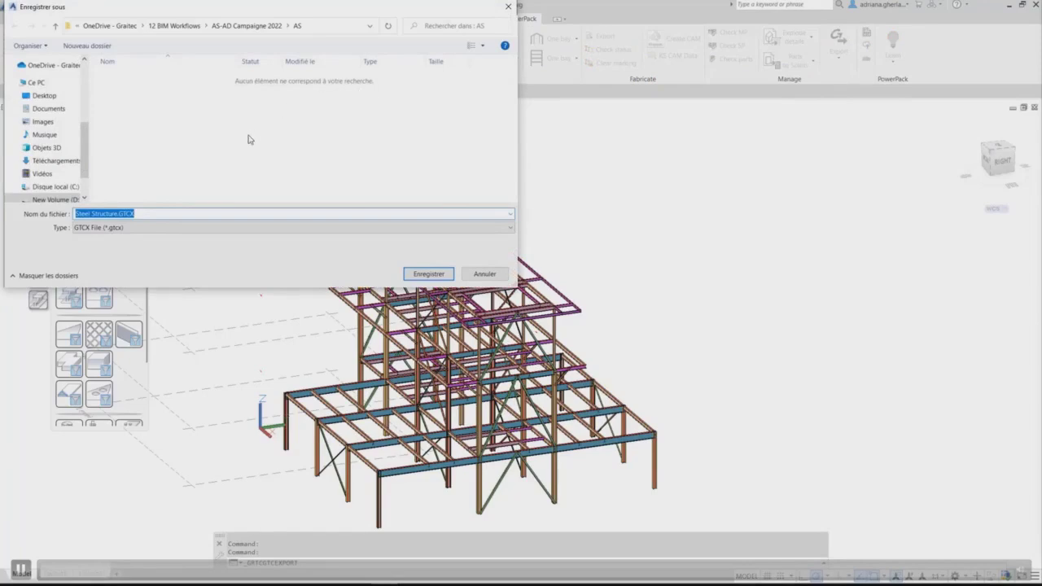
{"action": "left_click", "coordinate": [148, 215]}
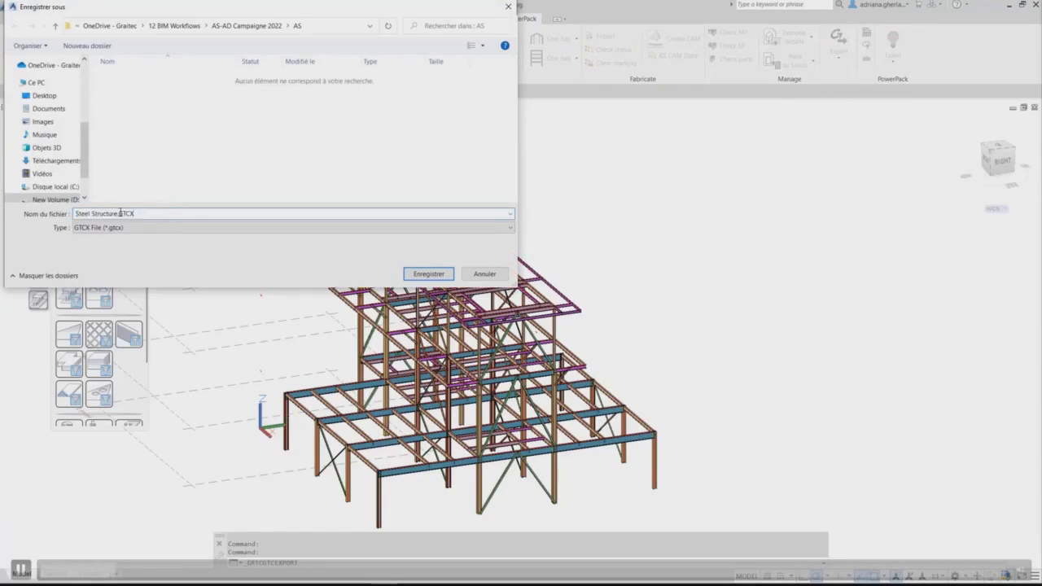
{"action": "left_click", "coordinate": [426, 274]}
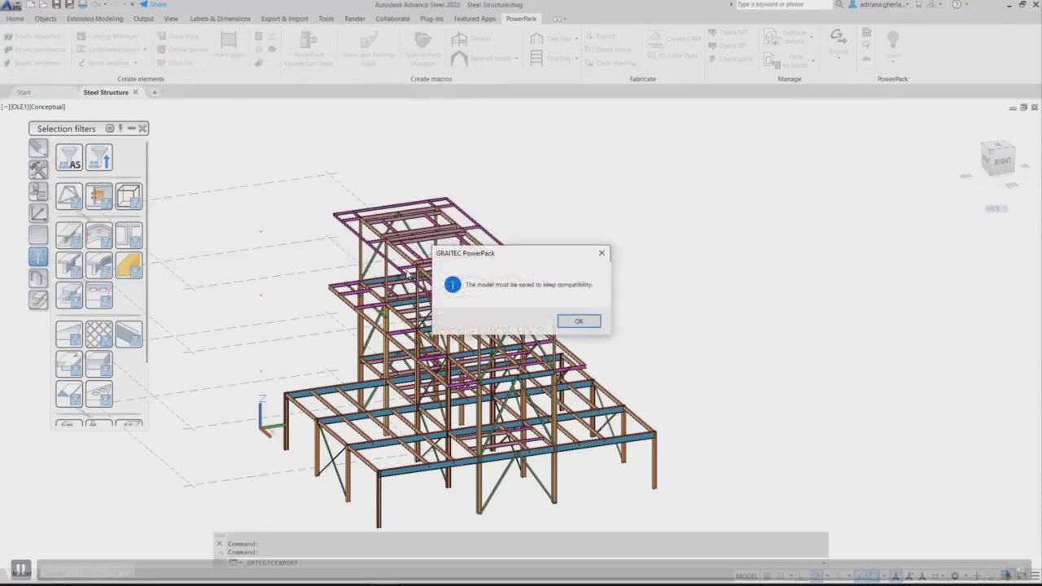
{"action": "left_click", "coordinate": [579, 321]}
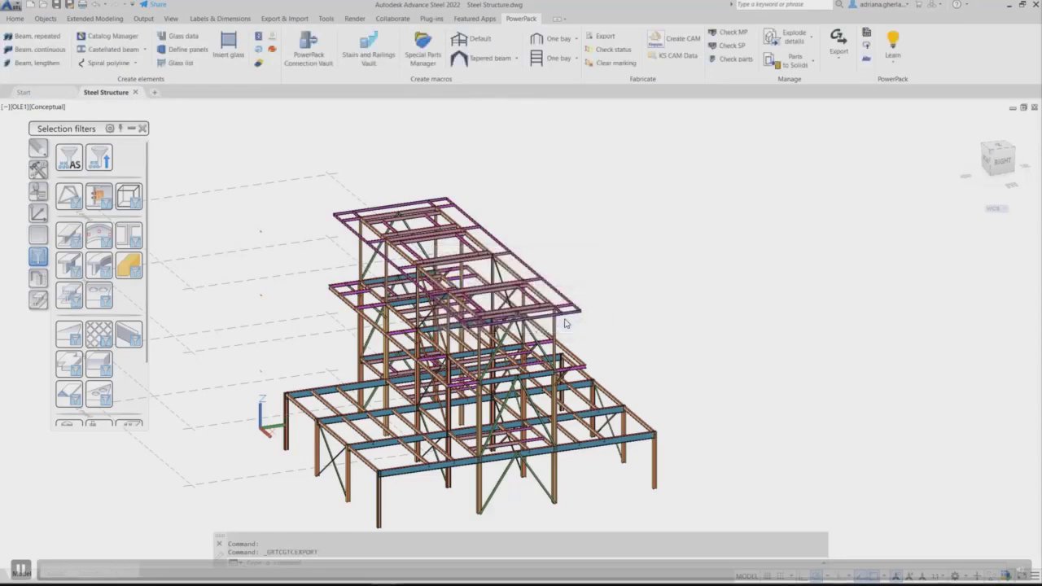
{"action": "left_click", "coordinate": [56, 6]}
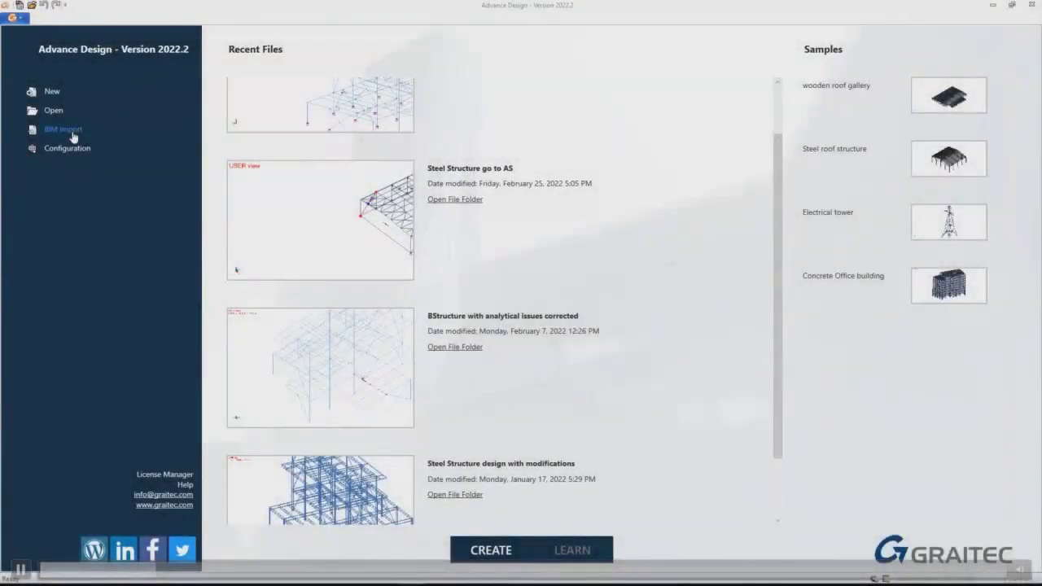
Step: Switch to Advance Design and BIM-import Steel Structure.GTCX from the AS folder of AS-AD Campaigne 2022, skipping the project settings
{"action": "left_click", "coordinate": [73, 137]}
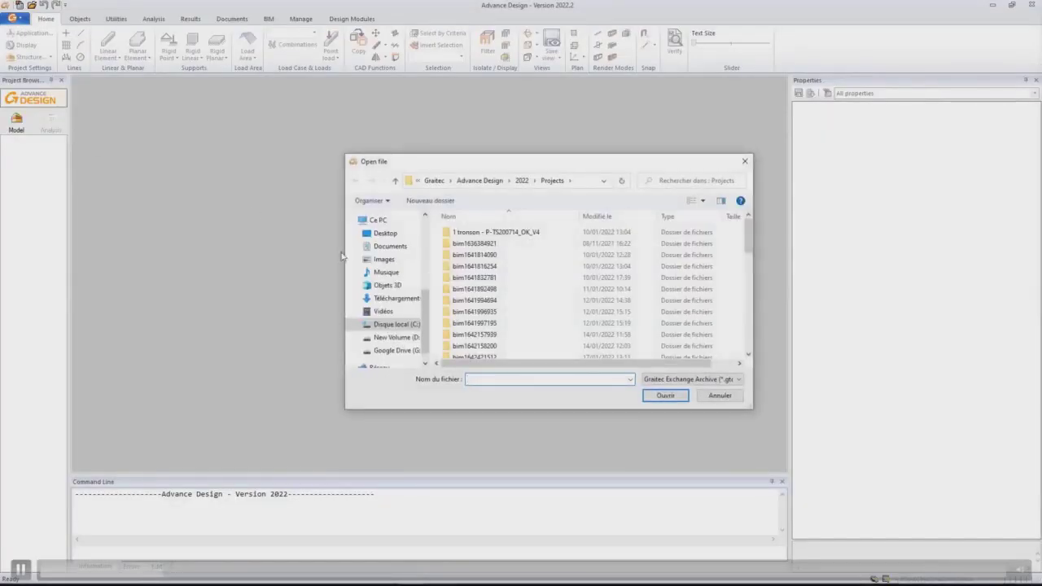
{"action": "left_click", "coordinate": [397, 338]}
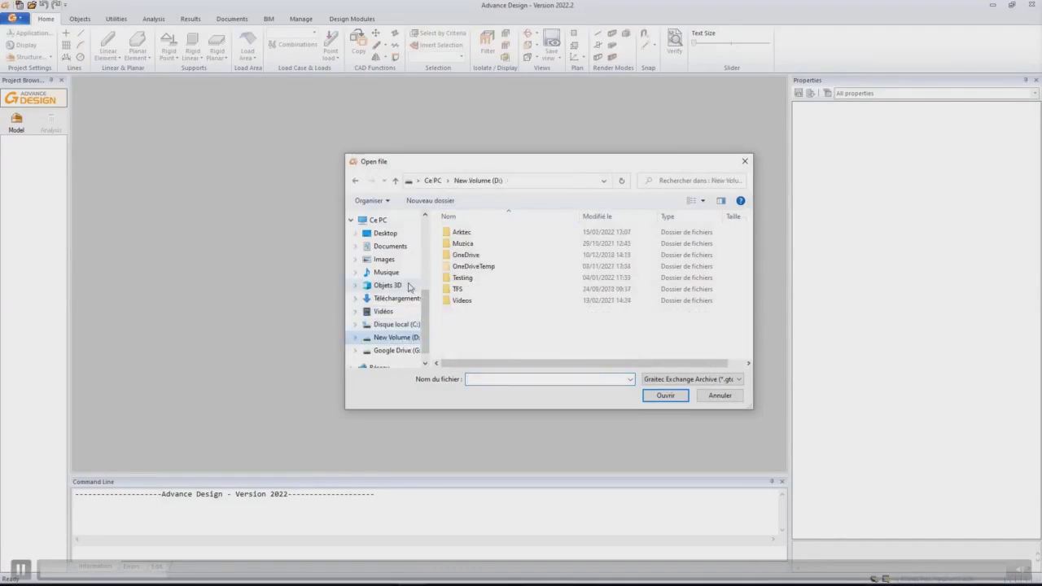
{"action": "scroll", "coordinate": [410, 288], "scroll_direction": "down", "scroll_amount": 1}
{"action": "scroll", "coordinate": [411, 301], "scroll_direction": "up", "scroll_amount": 3}
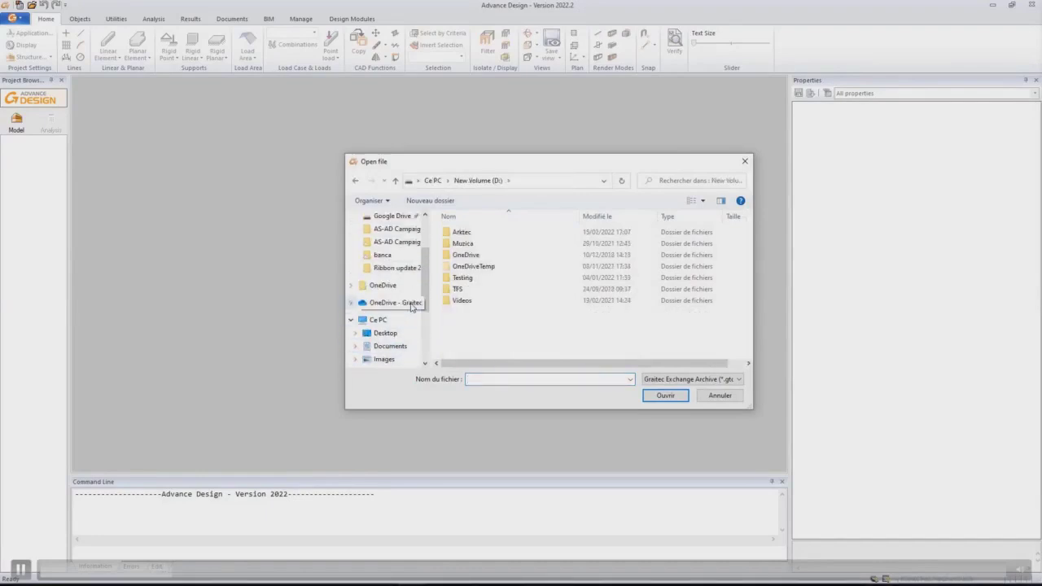
{"action": "left_click", "coordinate": [382, 233]}
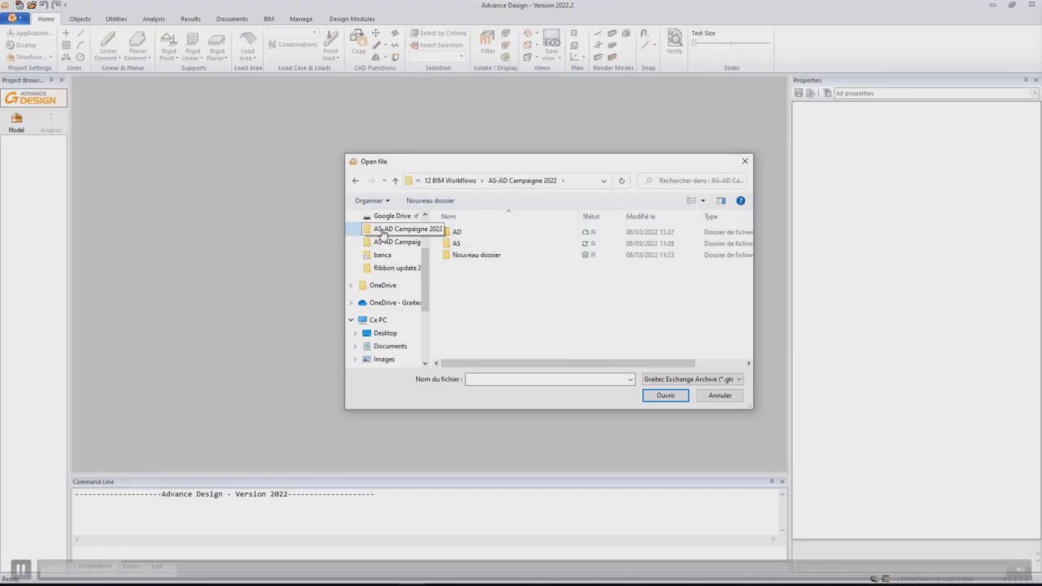
{"action": "double_click", "coordinate": [456, 243]}
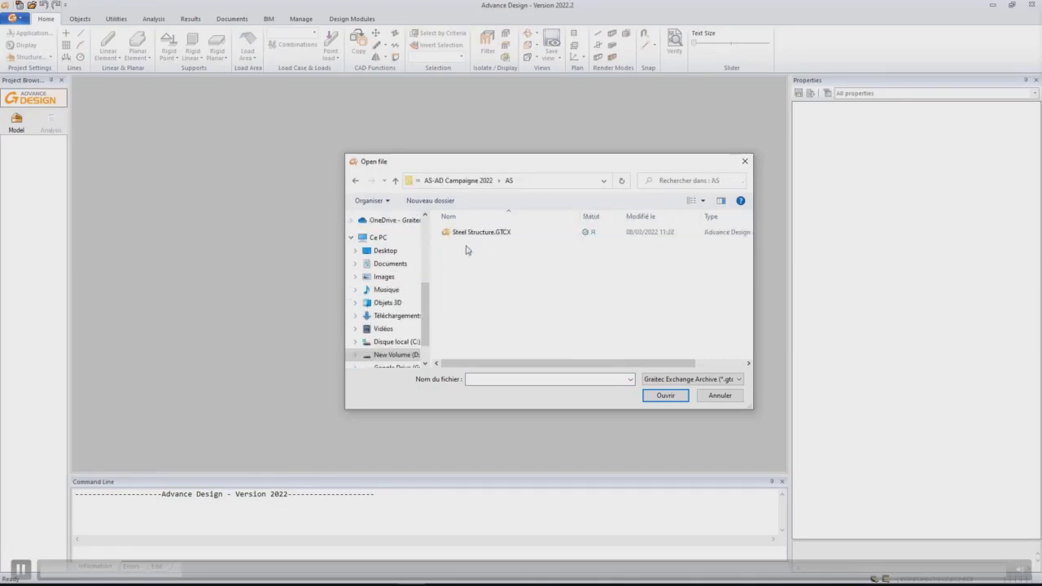
{"action": "left_click", "coordinate": [461, 234]}
{"action": "left_click", "coordinate": [664, 395]}
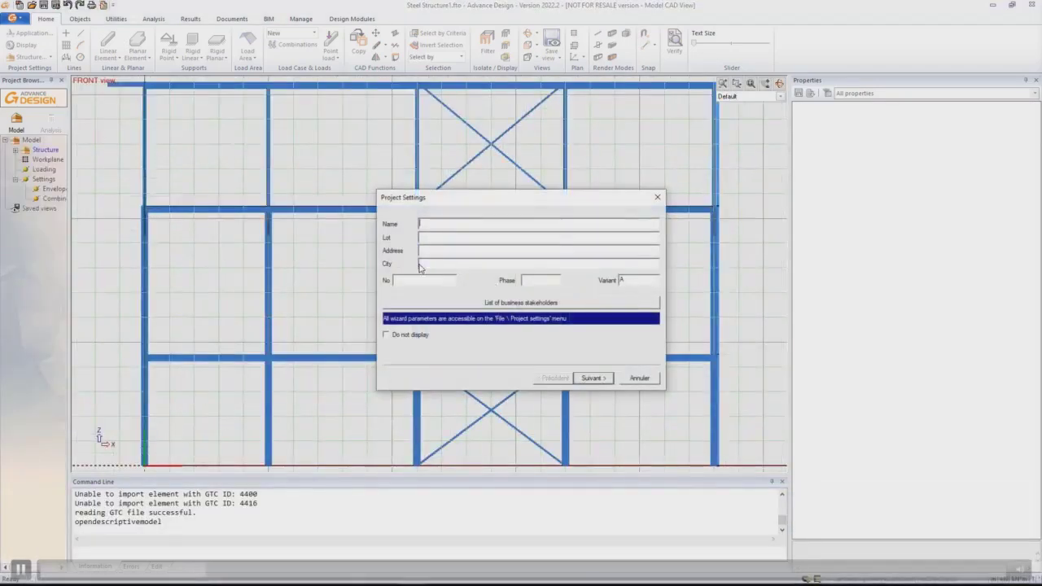
{"action": "left_click", "coordinate": [640, 378]}
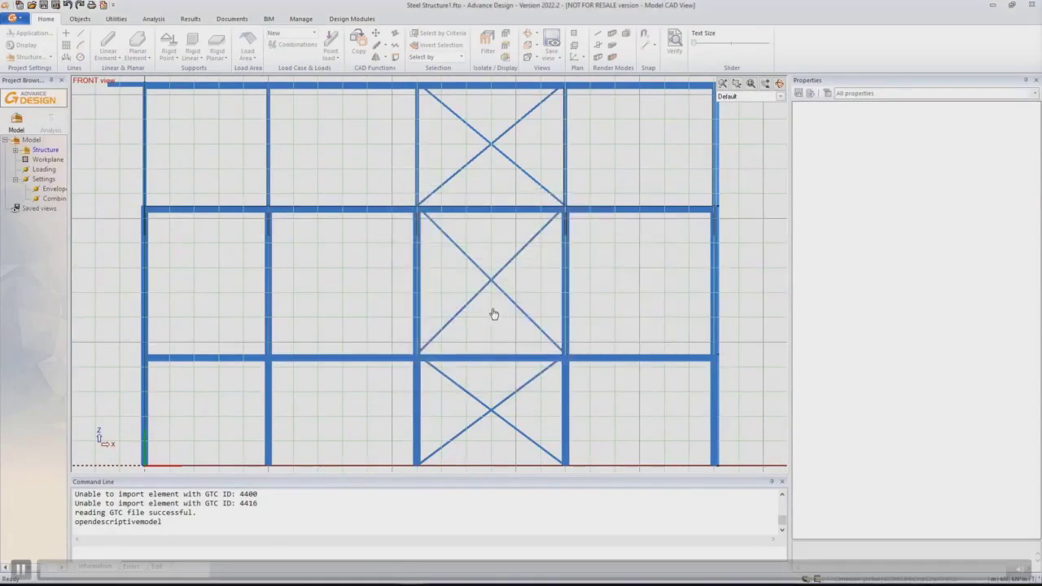
Step: Widen the project browser and show the imported structure in a 3D view with the workplane hidden
{"action": "scroll", "coordinate": [494, 304], "scroll_direction": "down", "scroll_amount": 3}
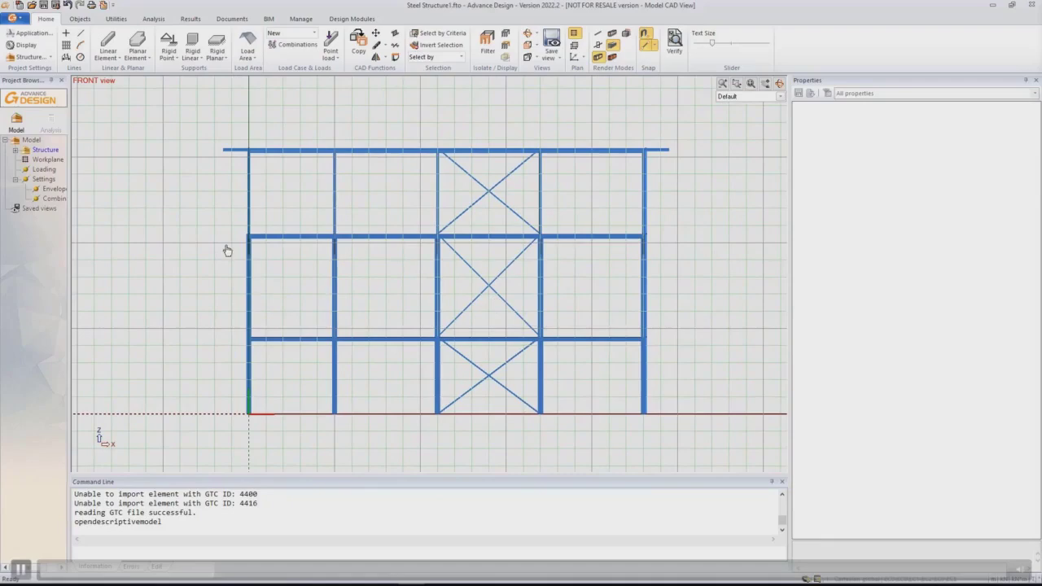
{"action": "left_click_drag", "start_coordinate": [71, 191], "coordinate": [124, 191]}
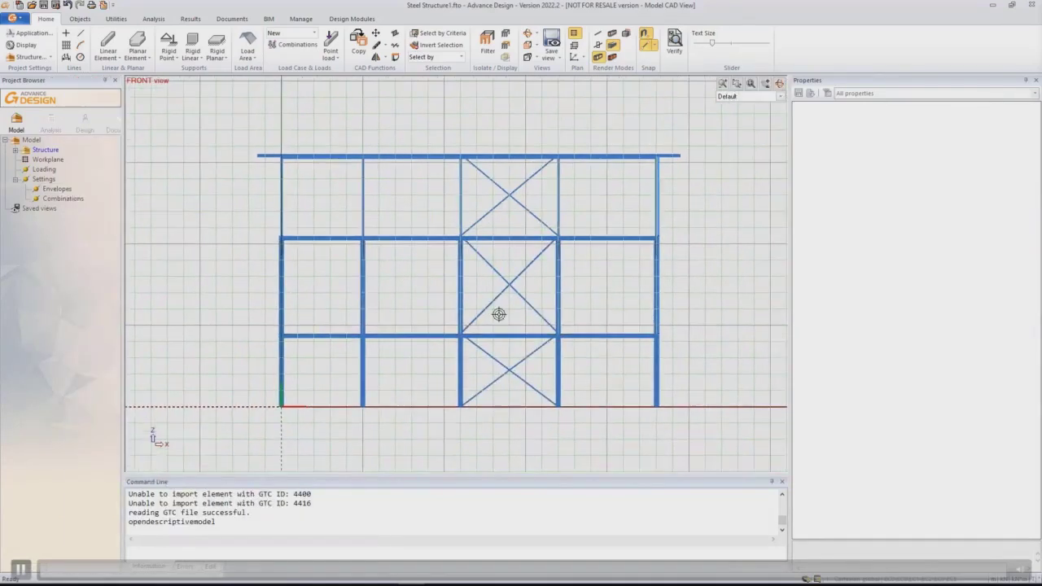
{"action": "left_click", "coordinate": [528, 32]}
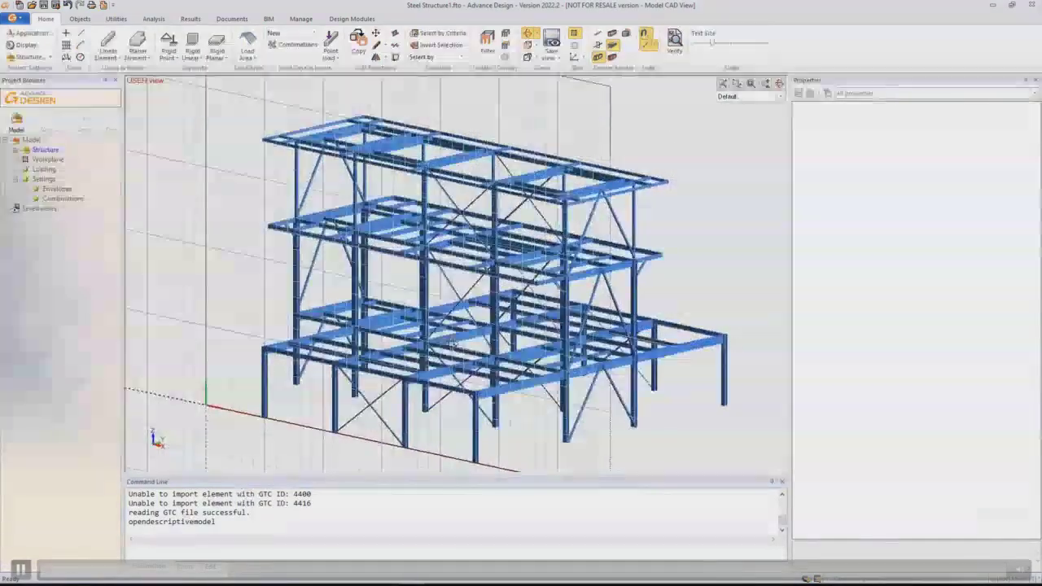
{"action": "left_click", "coordinate": [575, 32]}
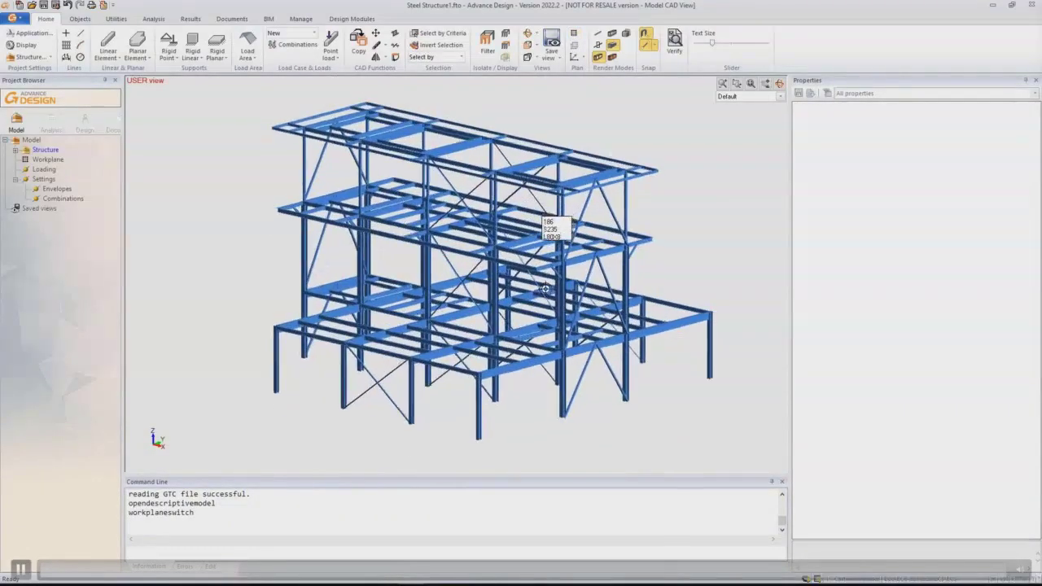
Step: Save the project as "Steel Structure design.fto" in the AD folder of AS-AD Campaigne 2022
{"action": "left_click", "coordinate": [55, 6]}
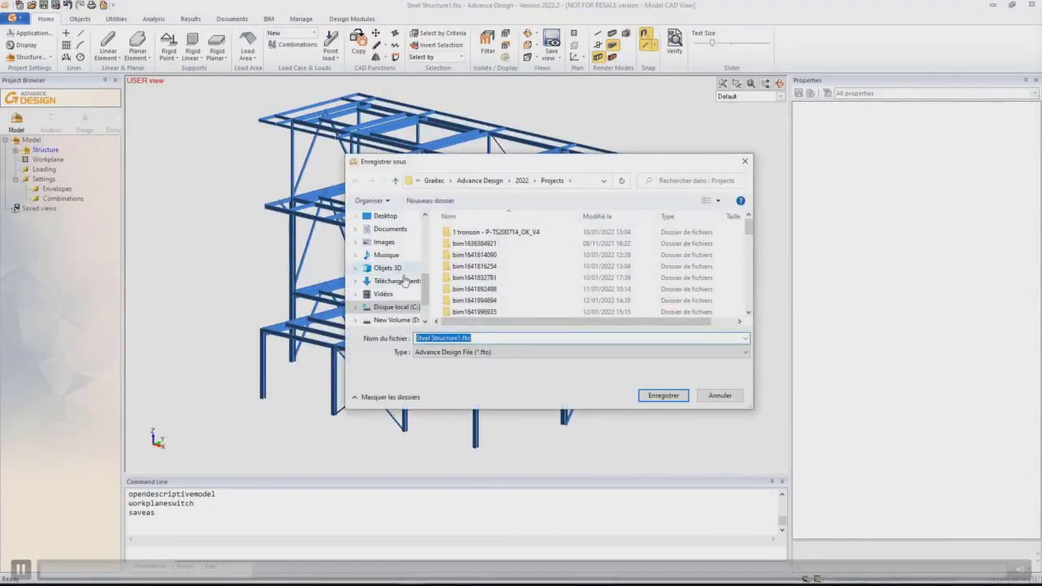
{"action": "scroll", "coordinate": [388, 257], "scroll_direction": "up", "scroll_amount": 3}
{"action": "scroll", "coordinate": [387, 257], "scroll_direction": "up", "scroll_amount": 3}
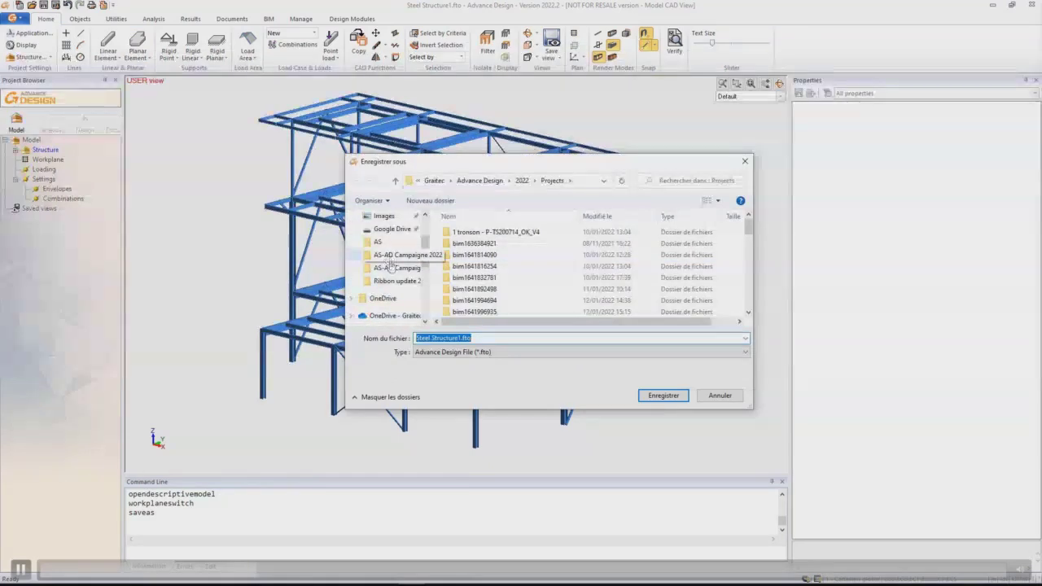
{"action": "left_click", "coordinate": [395, 255]}
{"action": "left_click", "coordinate": [468, 234]}
{"action": "double_click", "coordinate": [469, 234]}
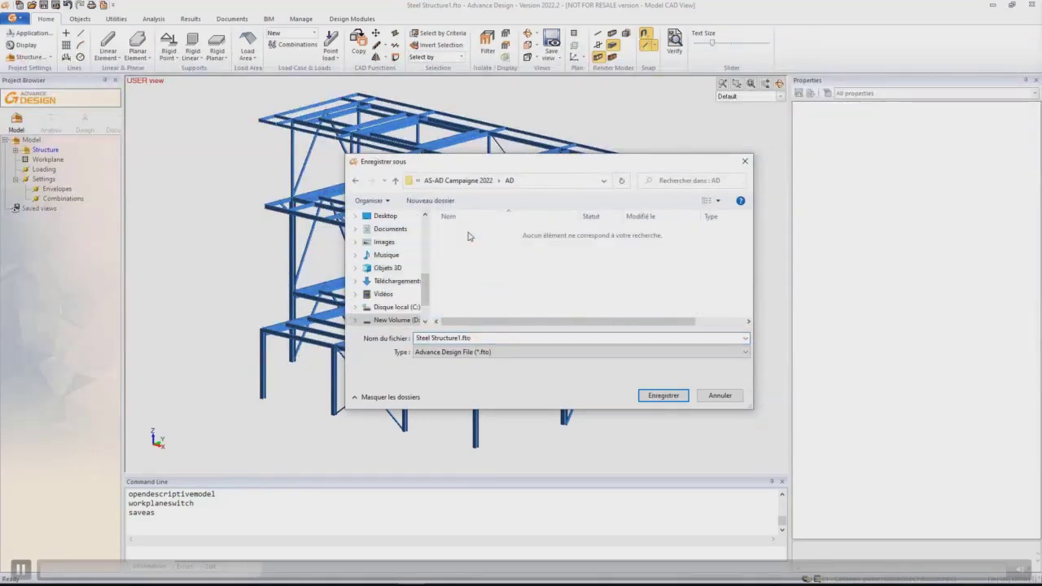
{"action": "left_click", "coordinate": [460, 339]}
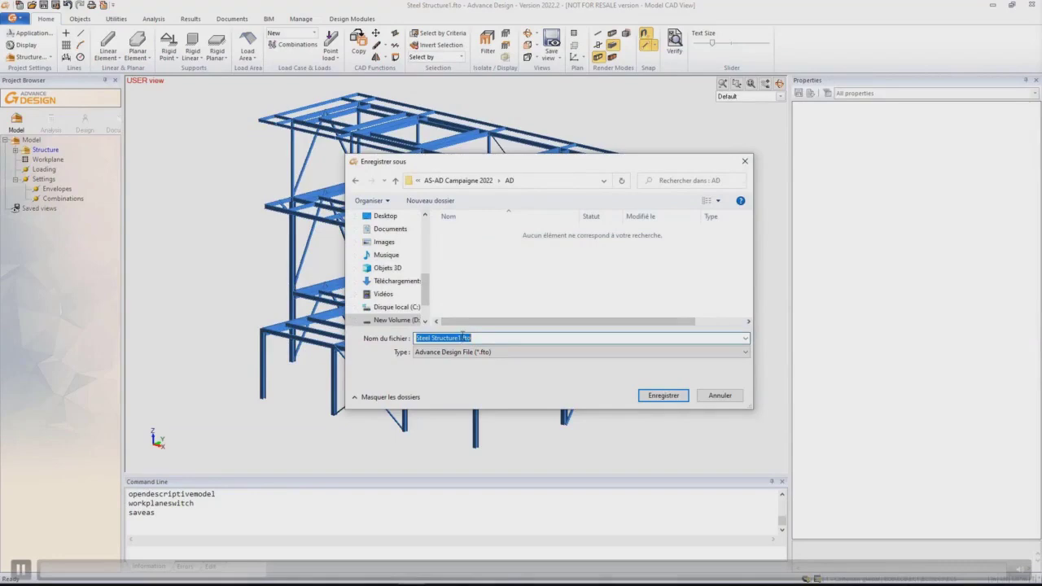
{"action": "left_click", "coordinate": [463, 337]}
{"action": "key", "text": "BackSpace"}
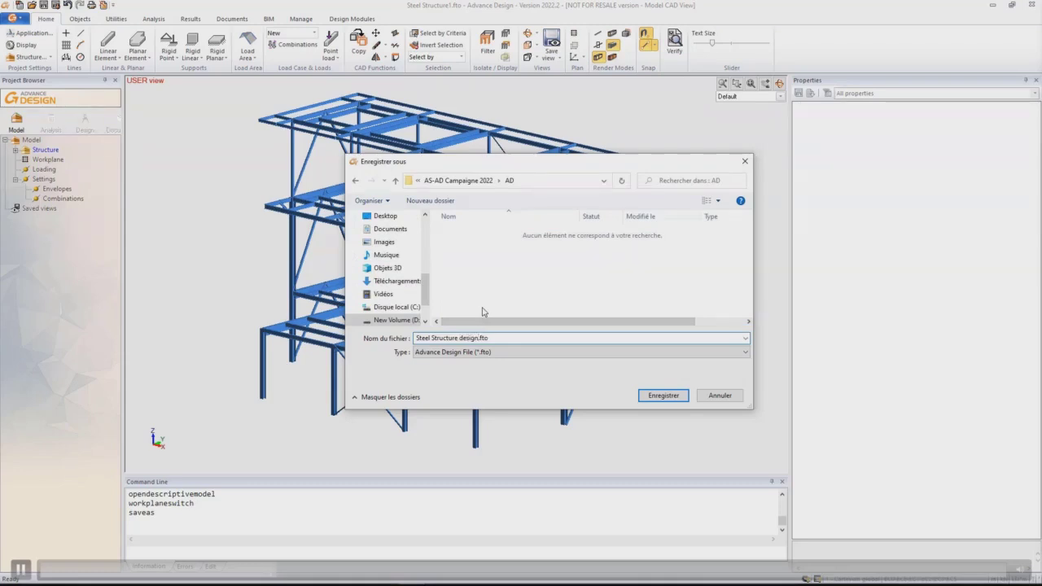
{"action": "left_click", "coordinate": [665, 398]}
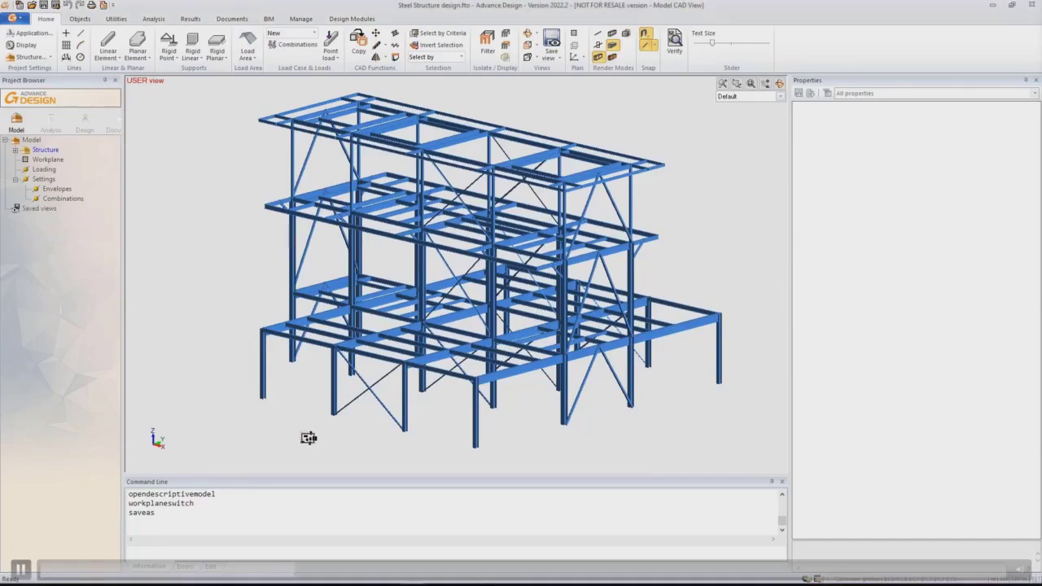
Step: Render the structure as axes only and run the check for bad connections between its linear elements
{"action": "left_click", "coordinate": [600, 35]}
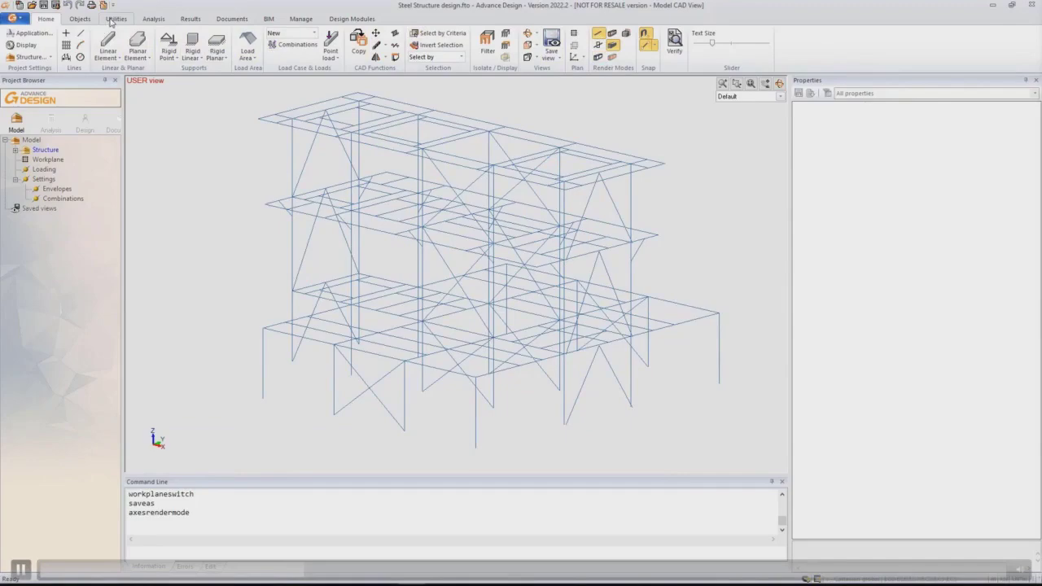
{"action": "left_click", "coordinate": [114, 18]}
{"action": "left_click", "coordinate": [391, 49]}
{"action": "left_click", "coordinate": [406, 81]}
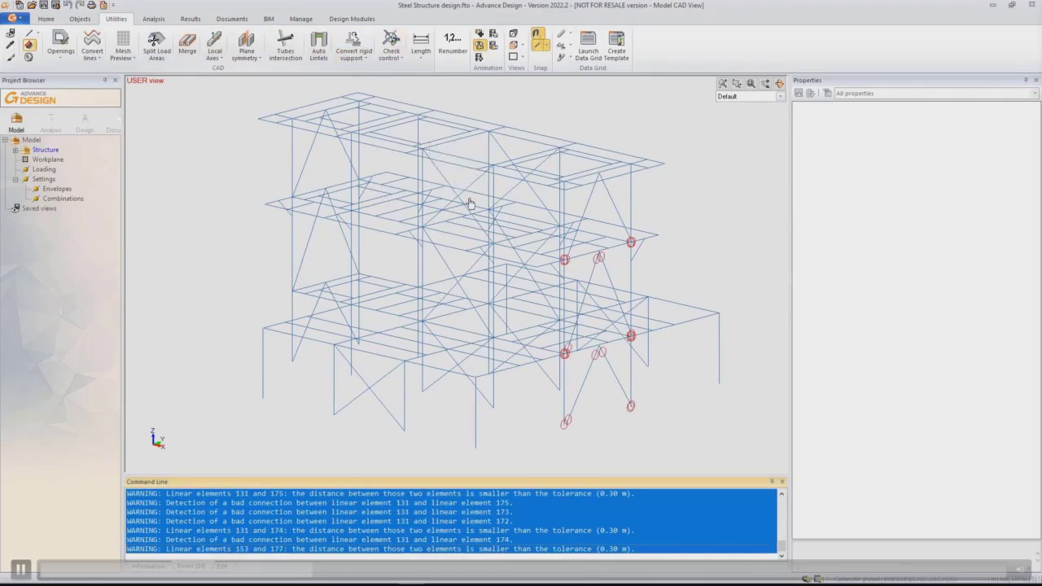
{"action": "scroll", "coordinate": [481, 211], "scroll_direction": "up", "scroll_amount": 1}
{"action": "scroll", "coordinate": [635, 310], "scroll_direction": "up", "scroll_amount": 1}
{"action": "scroll", "coordinate": [672, 347], "scroll_direction": "up", "scroll_amount": 1}
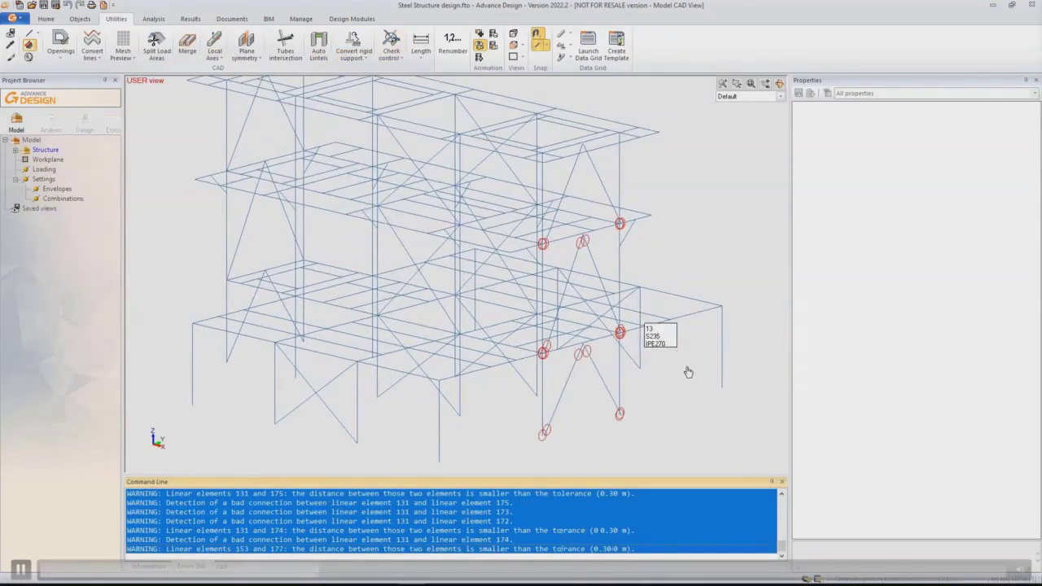
{"action": "middle_click_drag", "start_coordinate": [689, 377], "coordinate": [525, 384], "text": "shift"}
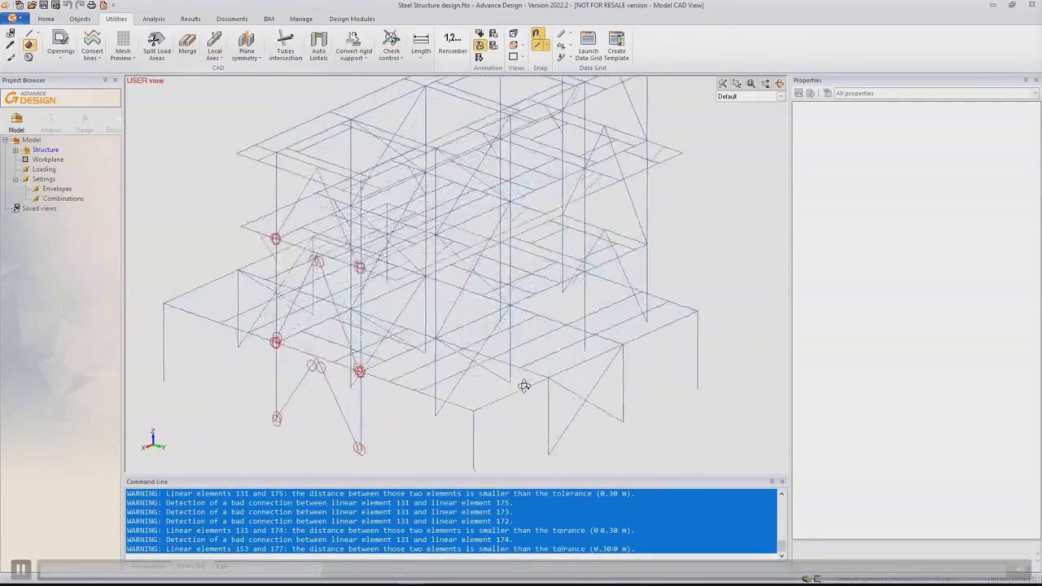
{"action": "scroll", "coordinate": [277, 298], "scroll_direction": "up", "scroll_amount": 1}
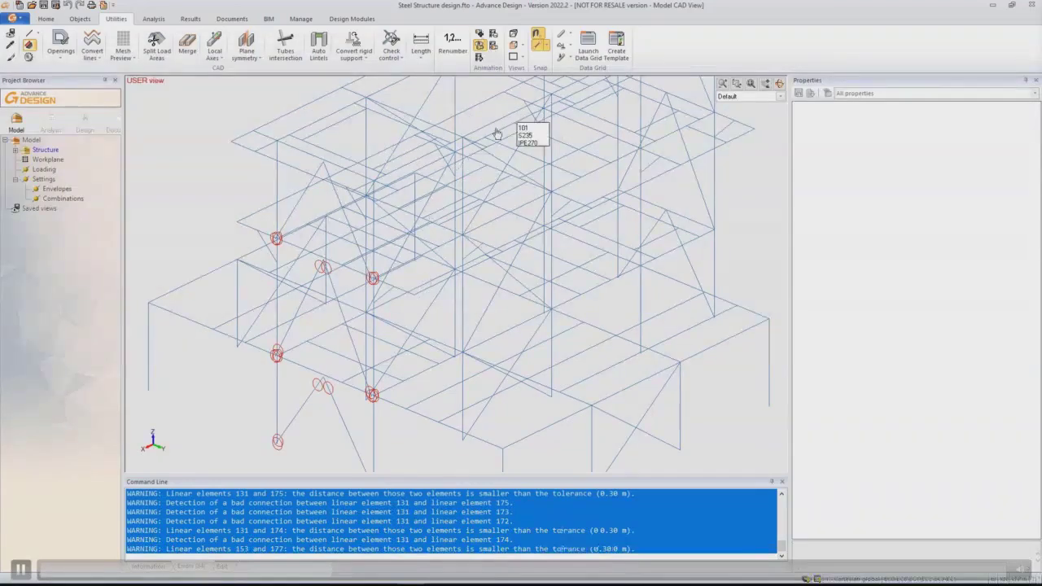
Step: Project the three stacked pairs of Q120x5 bracing members onto the plane of the adjacent column and beam
{"action": "left_click", "coordinate": [397, 61]}
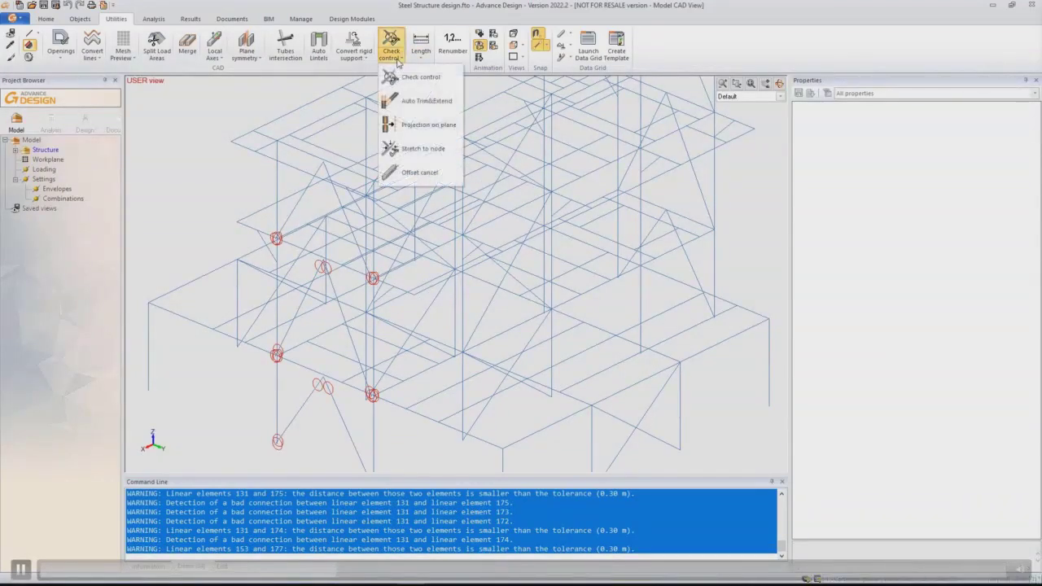
{"action": "left_click", "coordinate": [422, 129]}
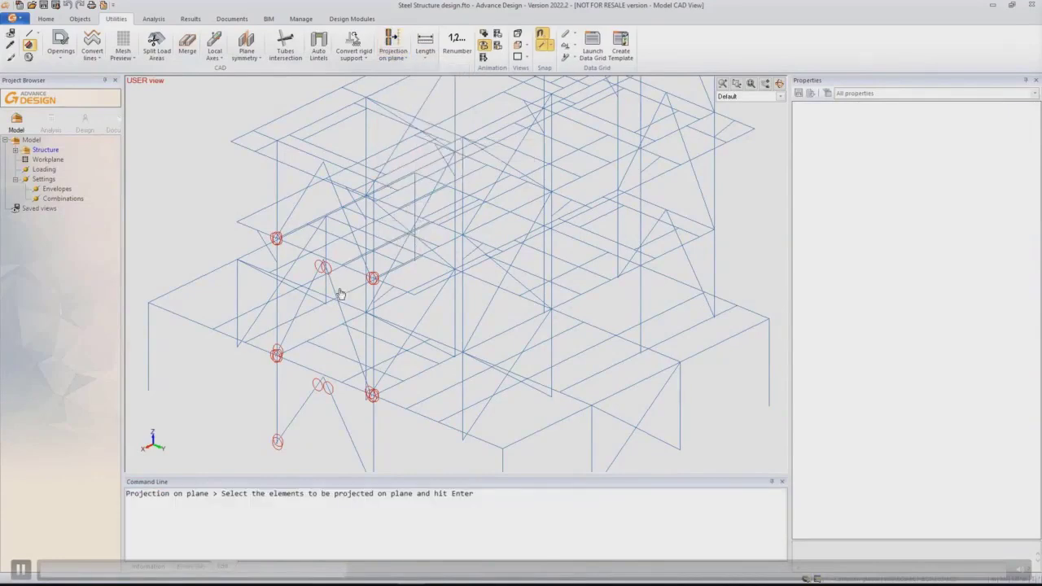
{"action": "left_click", "coordinate": [307, 403]}
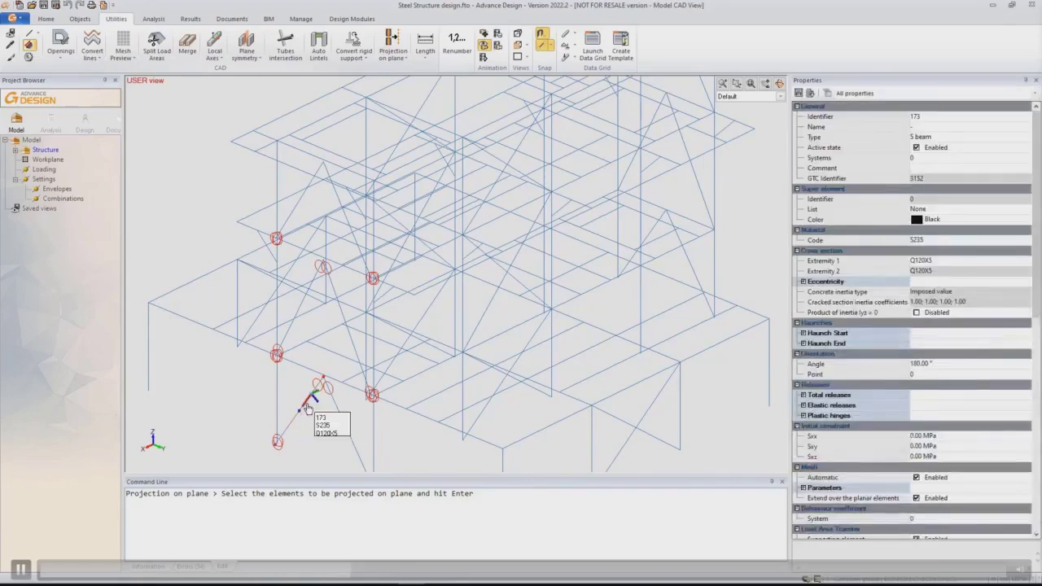
{"action": "left_click", "coordinate": [338, 416]}
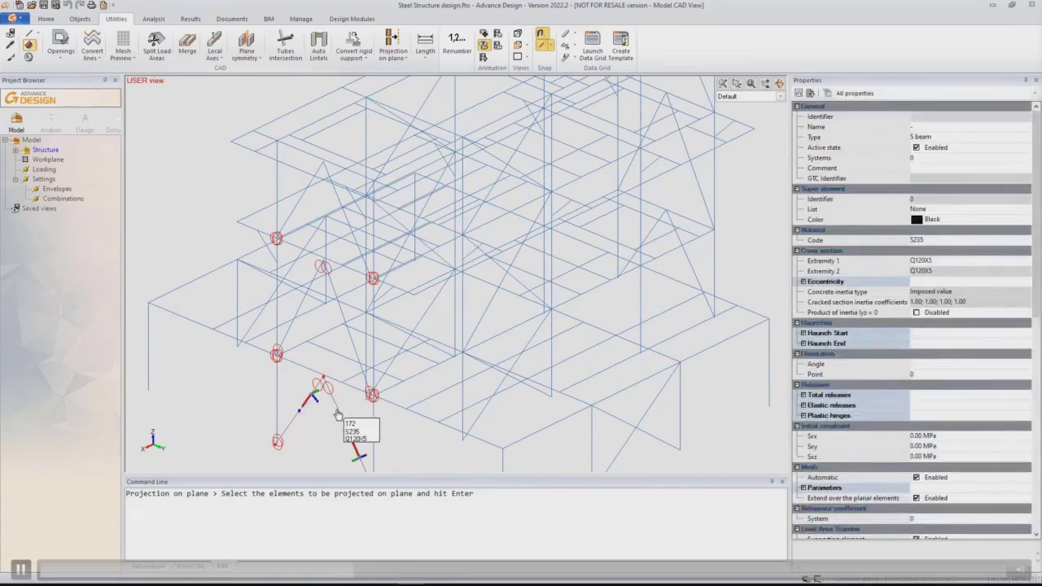
{"action": "left_click", "coordinate": [298, 316]}
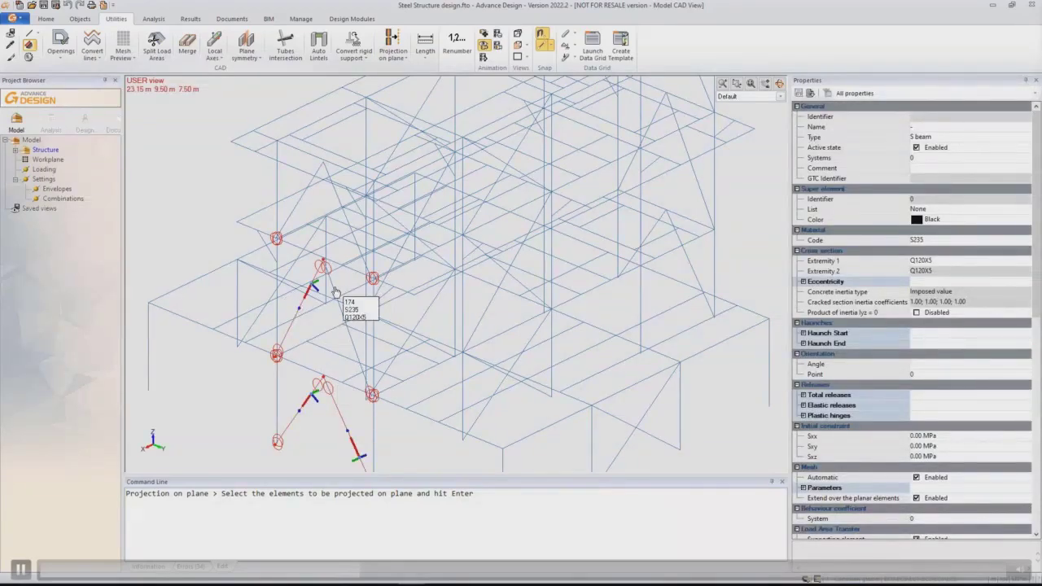
{"action": "left_click", "coordinate": [334, 291]}
{"action": "left_click", "coordinate": [309, 199]}
{"action": "left_click", "coordinate": [334, 201]}
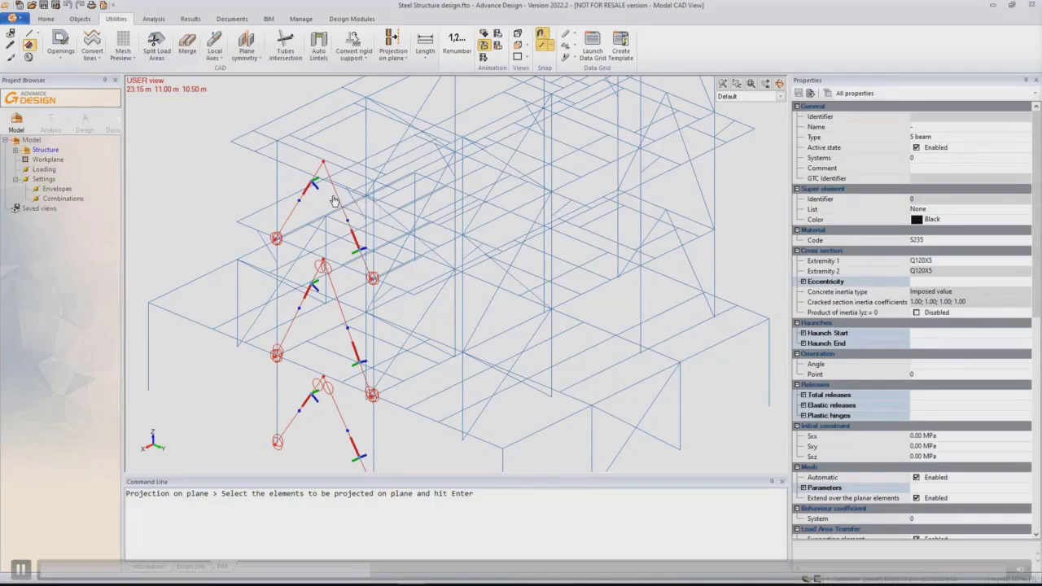
{"action": "key", "text": "Return"}
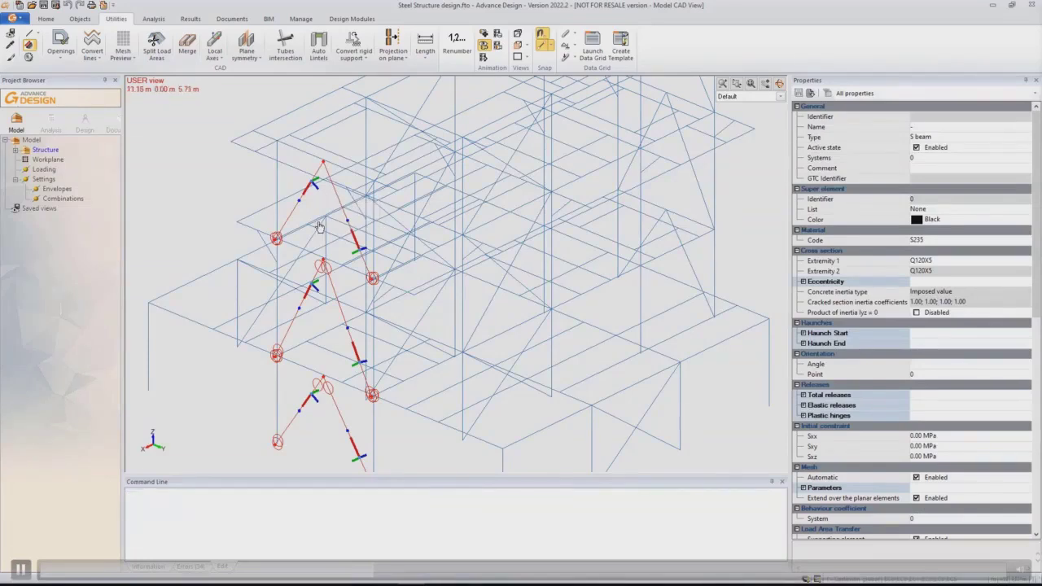
{"action": "left_click", "coordinate": [278, 389]}
{"action": "left_click", "coordinate": [297, 367]}
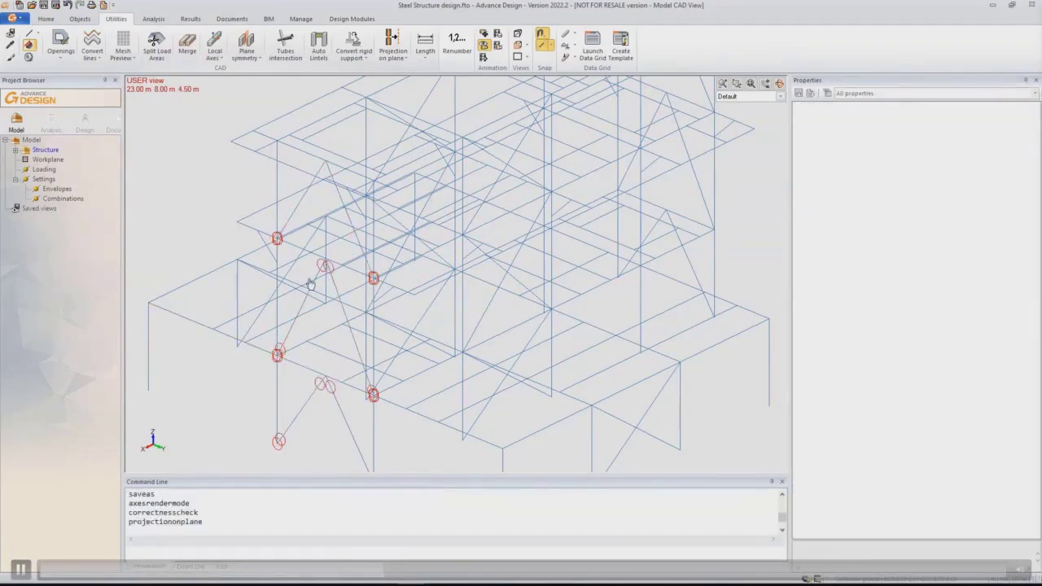
Step: Rerun the check for bad connections on the model after projecting the braces
{"action": "scroll", "coordinate": [330, 388], "scroll_direction": "up", "scroll_amount": 3}
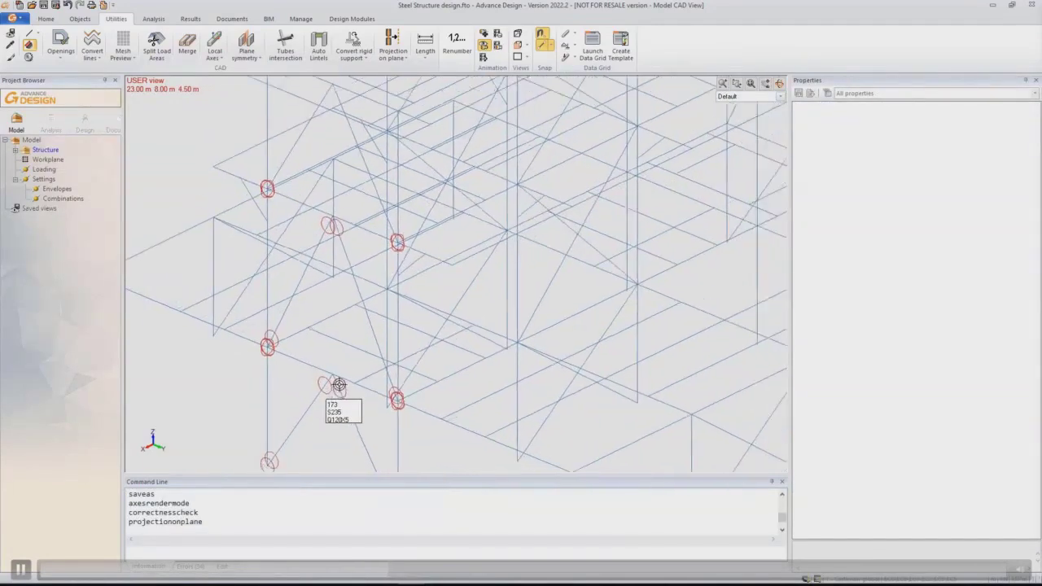
{"action": "left_click", "coordinate": [391, 51]}
{"action": "left_click", "coordinate": [412, 77]}
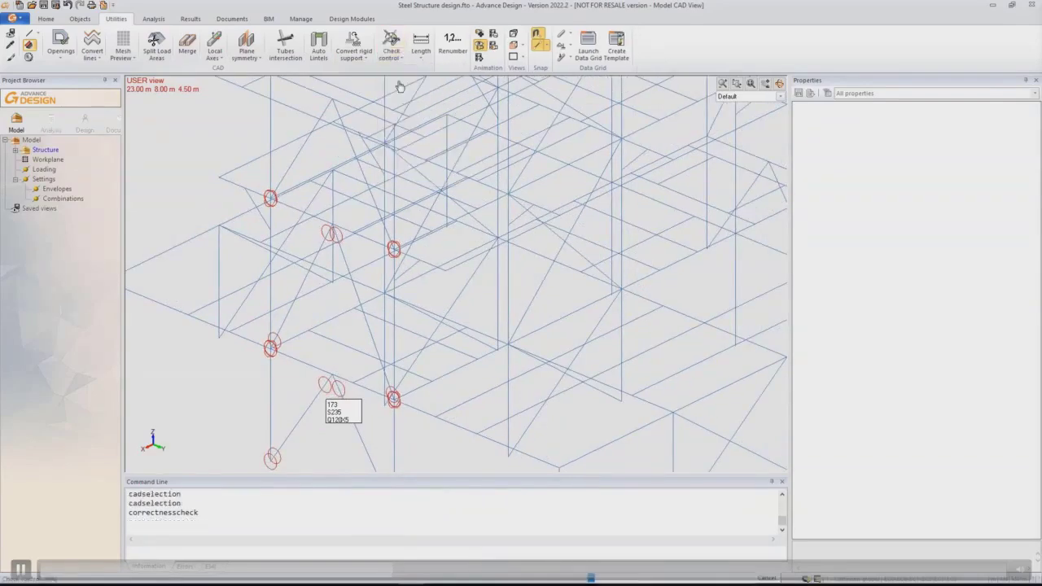
{"action": "scroll", "coordinate": [339, 254], "scroll_direction": "down", "scroll_amount": 3}
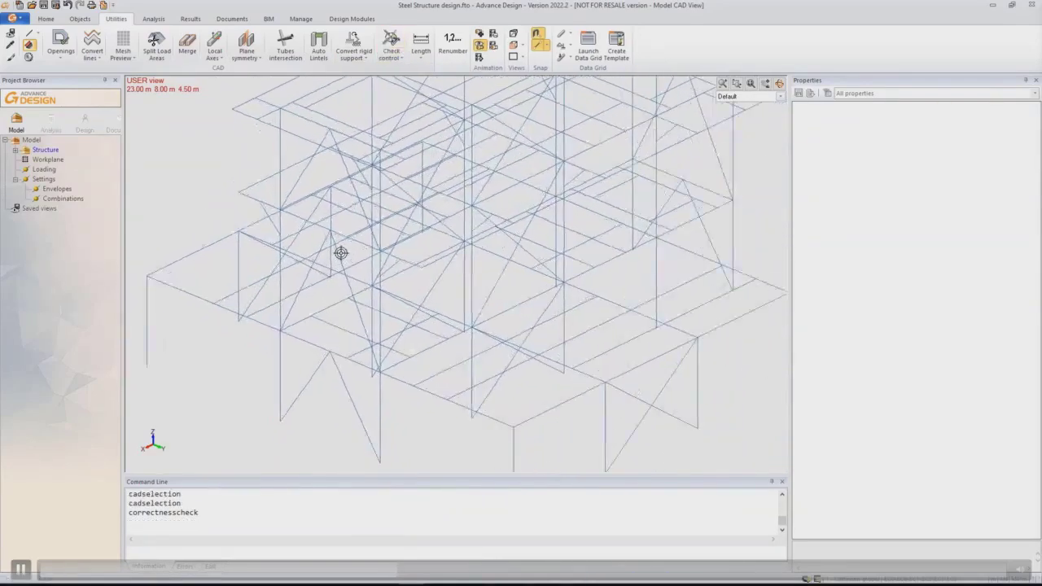
{"action": "scroll", "coordinate": [341, 252], "scroll_direction": "down", "scroll_amount": 2}
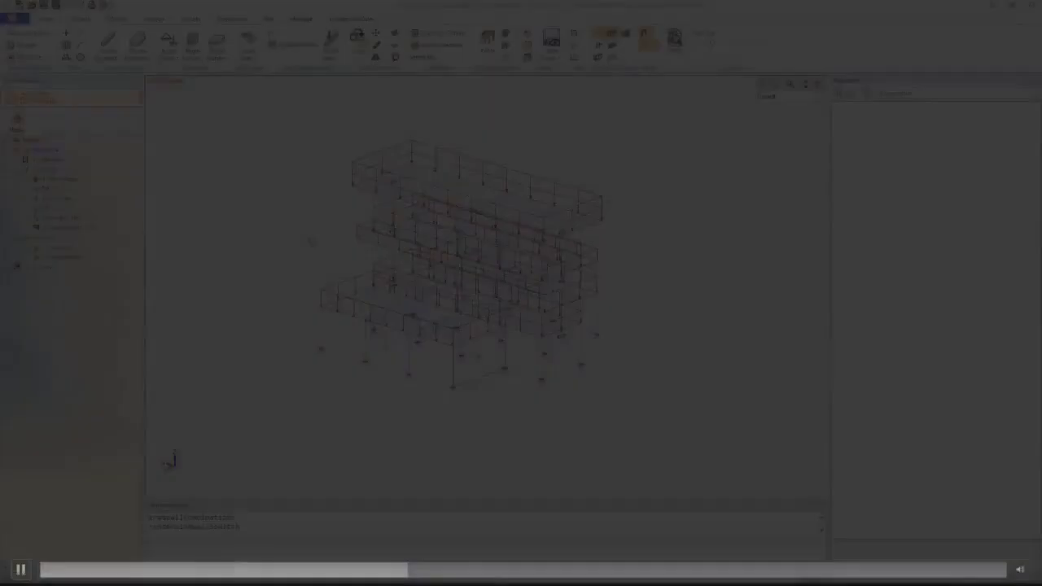
Step: Examine the properties of the vertical load area between the two ground-floor columns at the front, then clear the selection
{"action": "scroll", "coordinate": [489, 371], "scroll_direction": "up", "scroll_amount": 5}
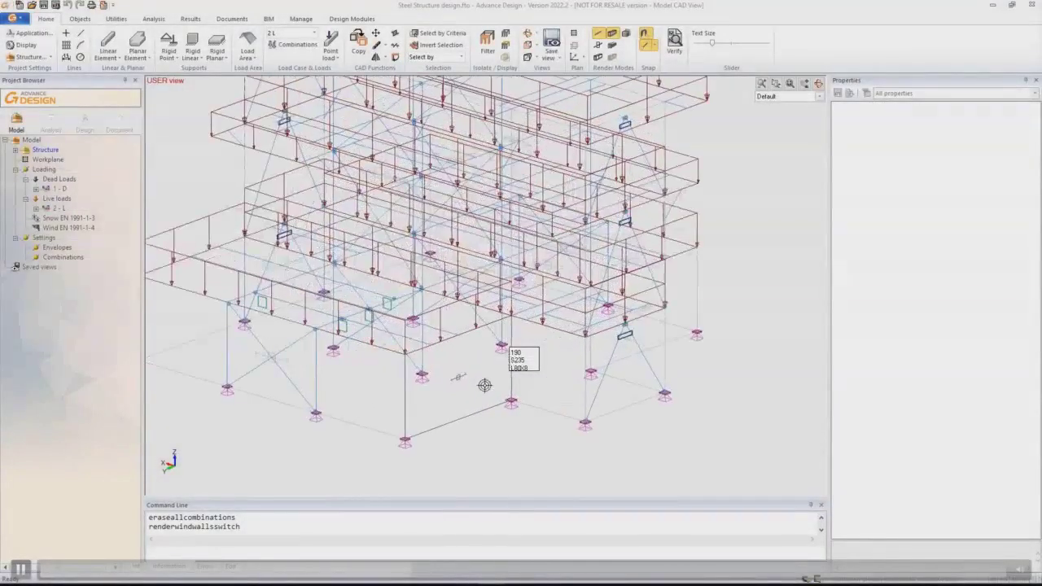
{"action": "left_click", "coordinate": [458, 383]}
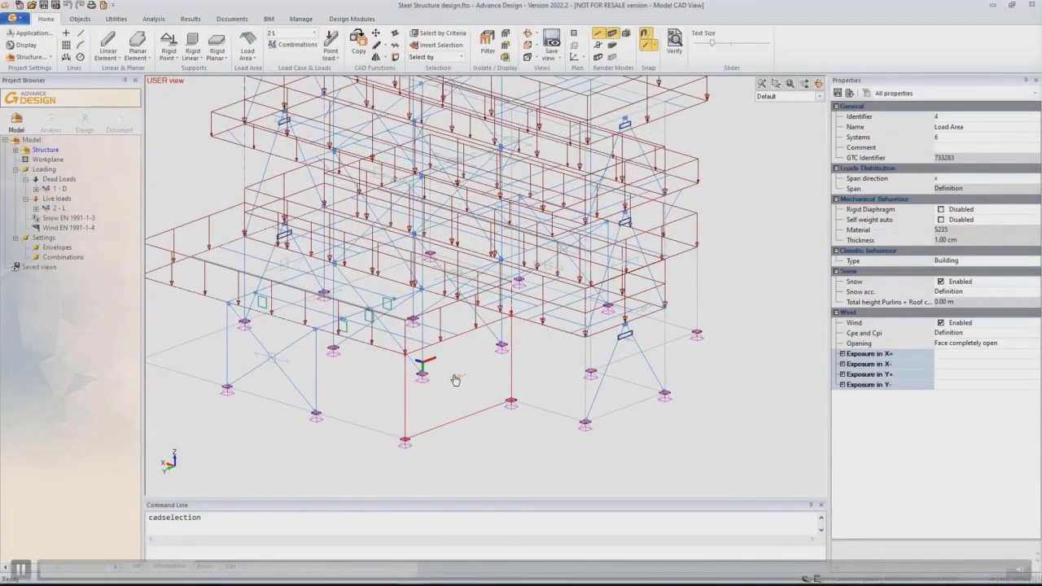
{"action": "scroll", "coordinate": [456, 380], "scroll_direction": "down", "scroll_amount": 5}
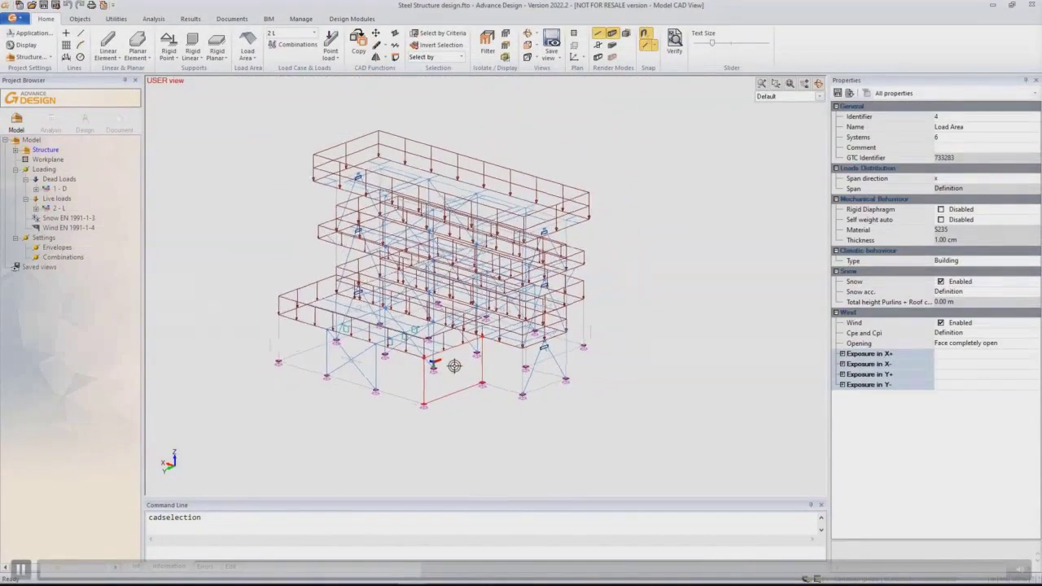
{"action": "key", "text": "Escape"}
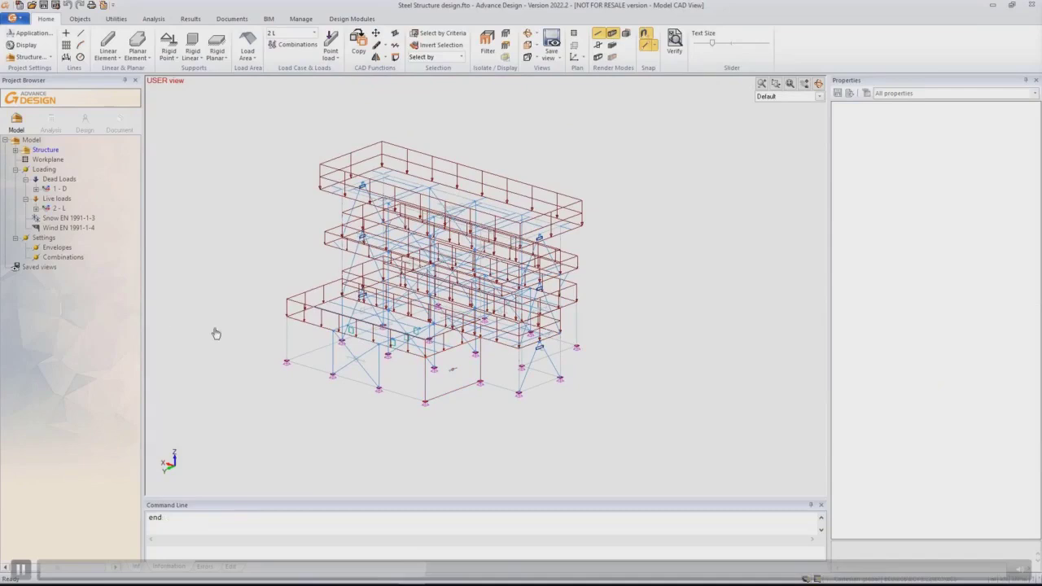
Step: Automatically generate the load cases of the Snow EN 1991-1-3 and Wind EN 1991-1-4 families
{"action": "left_click", "coordinate": [54, 220]}
{"action": "right_click", "coordinate": [55, 220]}
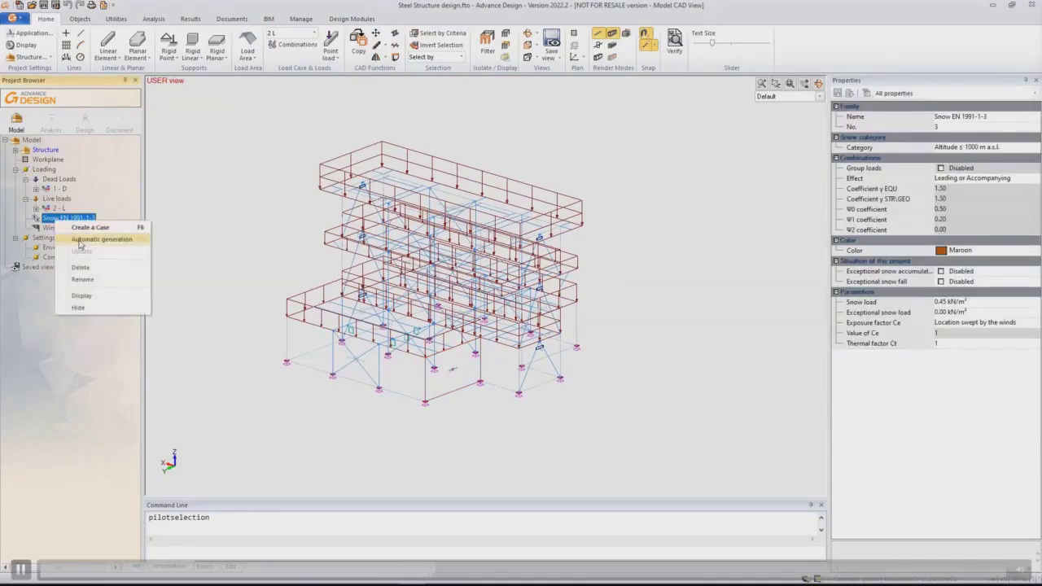
{"action": "left_click", "coordinate": [85, 239]}
{"action": "left_click", "coordinate": [67, 278]}
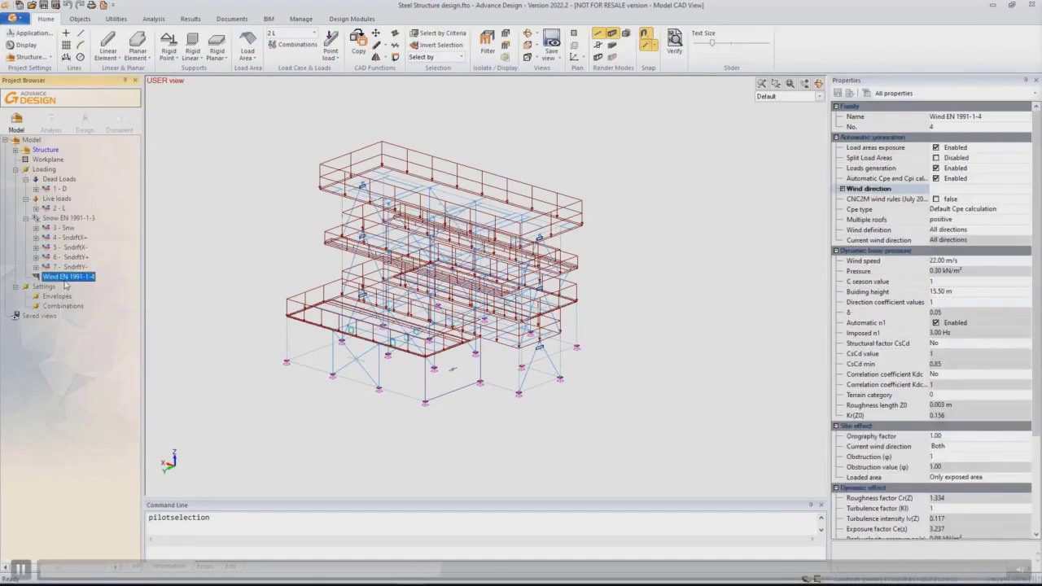
{"action": "right_click", "coordinate": [67, 281]}
{"action": "left_click", "coordinate": [85, 302]}
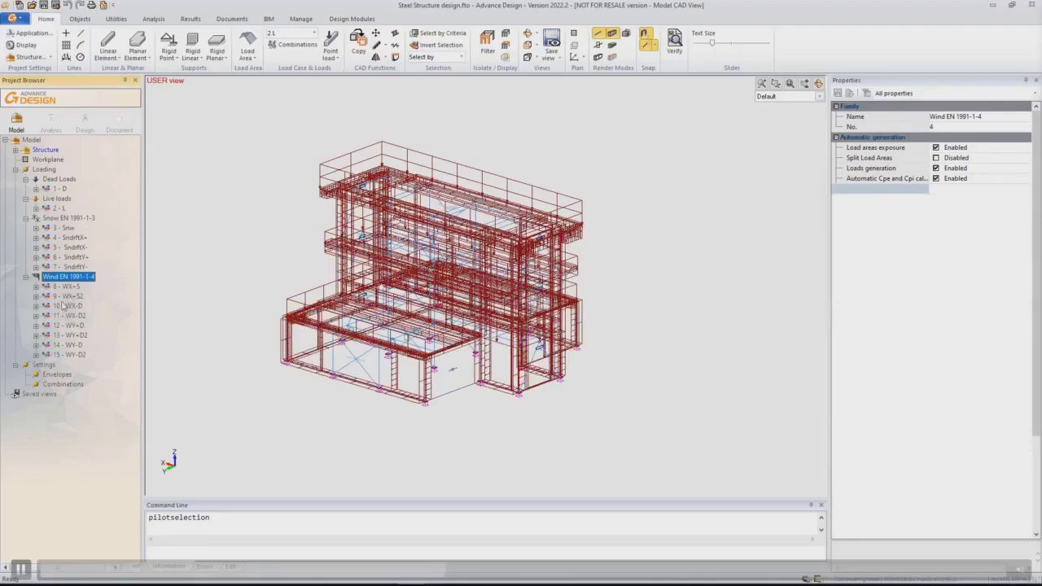
{"action": "mouse_move", "coordinate": [512, 413]}
{"action": "middle_mouse_down", "text": "shift"}
{"action": "mouse_move", "coordinate": [468, 407]}
{"action": "mouse_move", "coordinate": [541, 414]}
{"action": "mouse_move", "coordinate": [486, 400]}
{"action": "mouse_move", "coordinate": [492, 416]}
{"action": "middle_mouse_up", "text": "shift"}
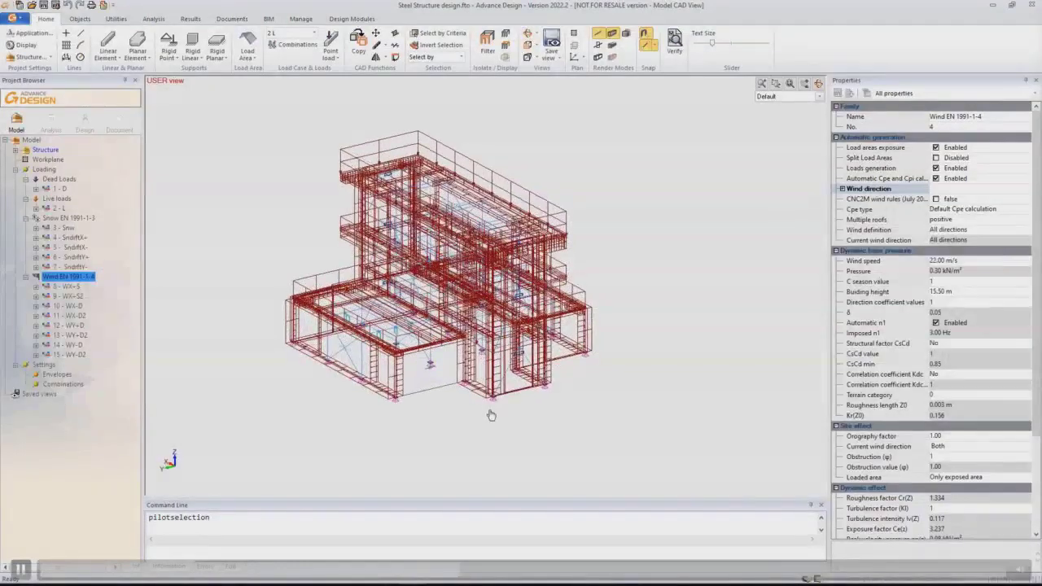
Step: Generate simplified load combinations with the default options, live loads as predominant action, and agree to update the load case codes
{"action": "left_click", "coordinate": [69, 384]}
{"action": "right_click", "coordinate": [70, 386]}
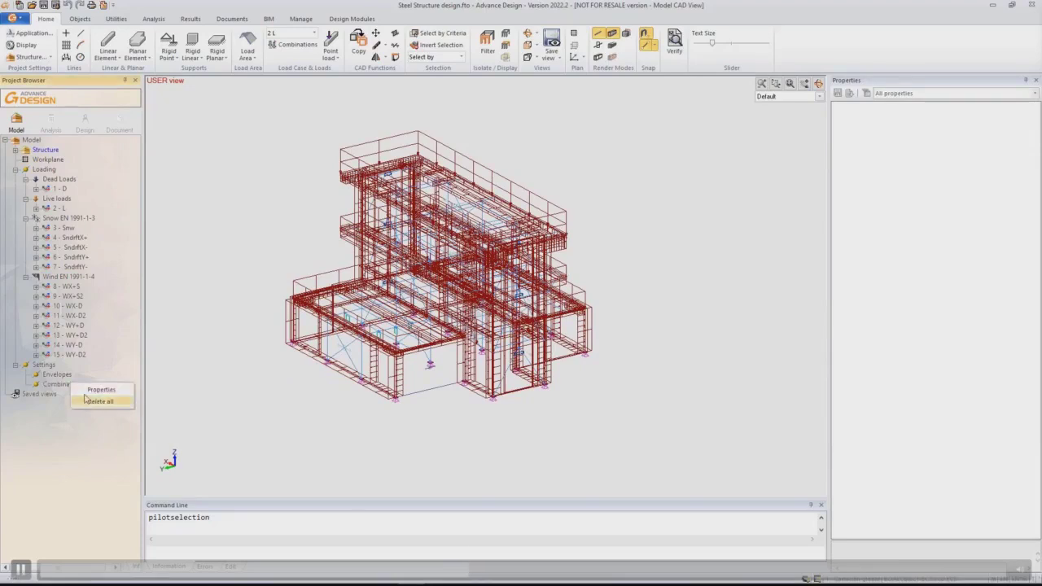
{"action": "left_click", "coordinate": [86, 391]}
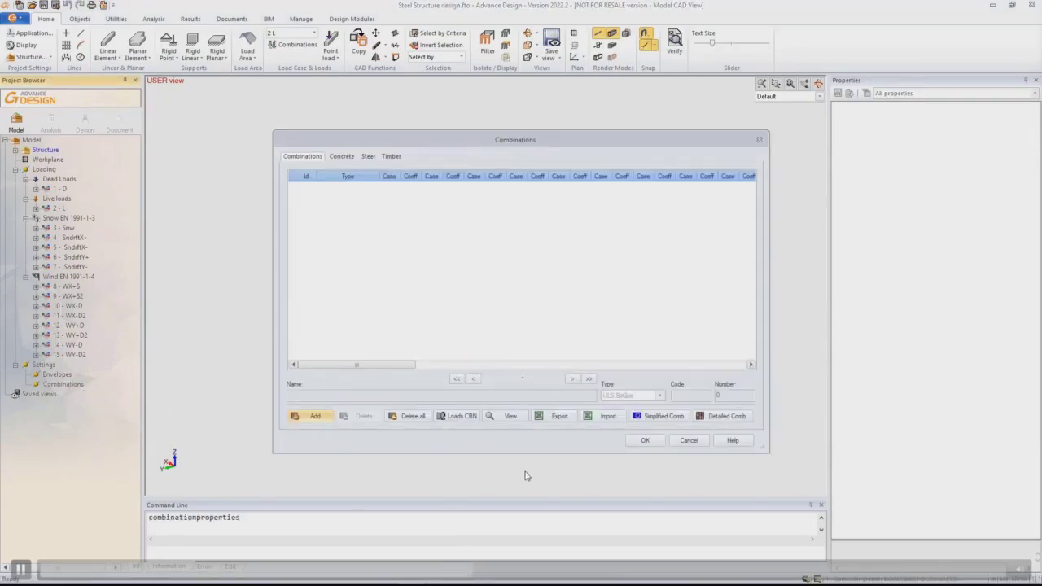
{"action": "left_click", "coordinate": [648, 418]}
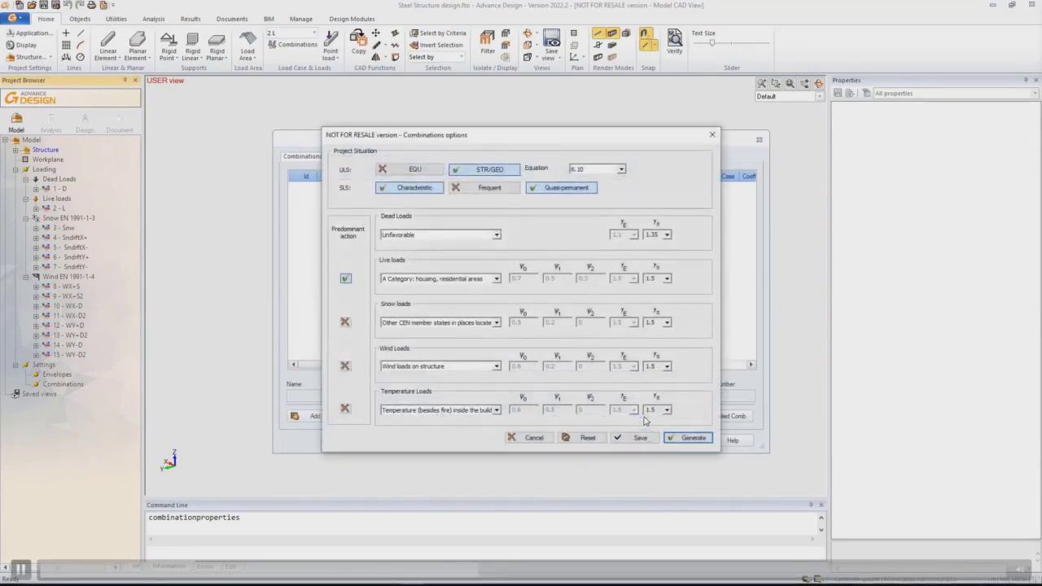
{"action": "left_click", "coordinate": [674, 440]}
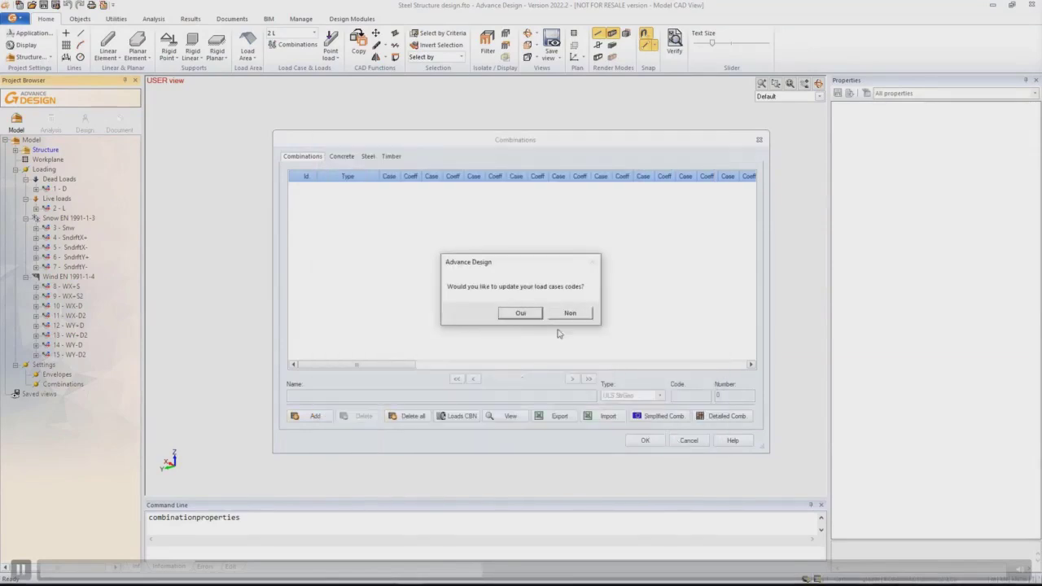
{"action": "left_click", "coordinate": [526, 315]}
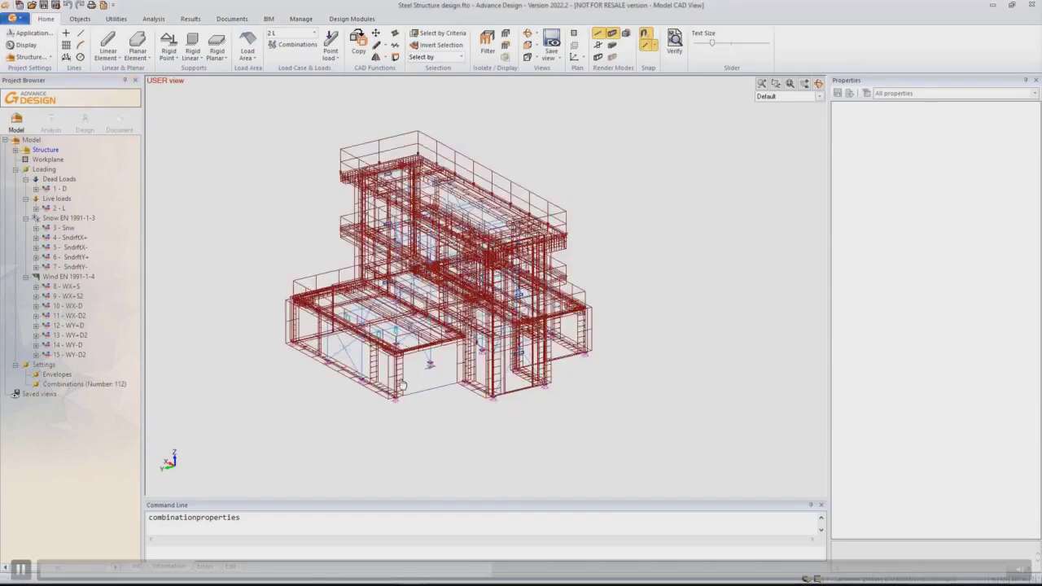
Step: Save the project and launch the calculation of a new analysis model with the steel calculation included
{"action": "mouse_move", "coordinate": [407, 437]}
{"action": "middle_mouse_down", "text": "shift"}
{"action": "mouse_move", "coordinate": [388, 409]}
{"action": "mouse_move", "coordinate": [582, 462]}
{"action": "mouse_move", "coordinate": [630, 461]}
{"action": "mouse_move", "coordinate": [470, 416]}
{"action": "mouse_move", "coordinate": [398, 414]}
{"action": "mouse_move", "coordinate": [391, 432]}
{"action": "middle_mouse_up", "text": "shift"}
{"action": "left_click", "coordinate": [45, 6]}
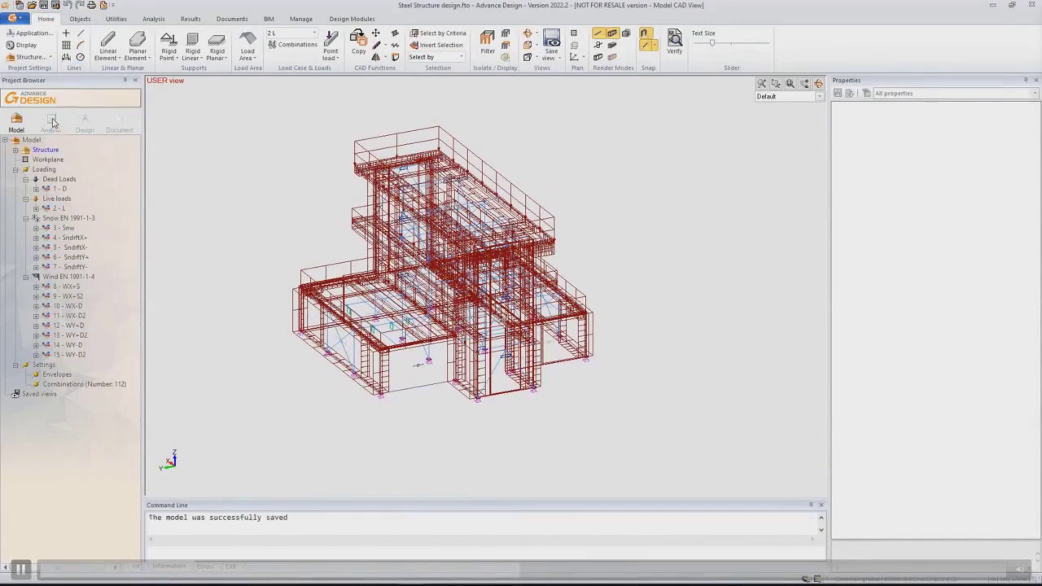
{"action": "left_click", "coordinate": [52, 121]}
{"action": "left_click", "coordinate": [453, 256]}
{"action": "left_click", "coordinate": [557, 284]}
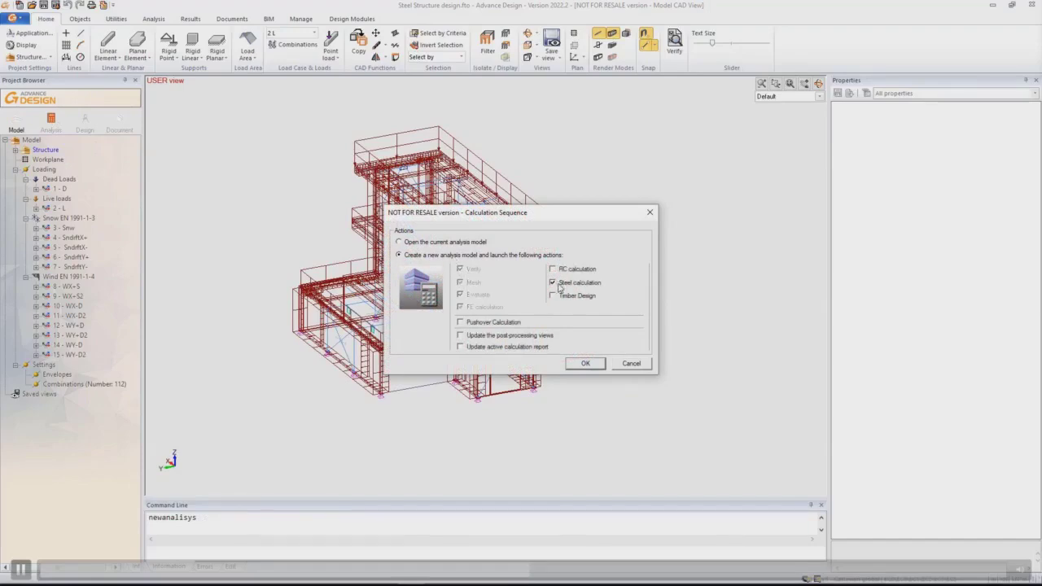
{"action": "left_click", "coordinate": [587, 364]}
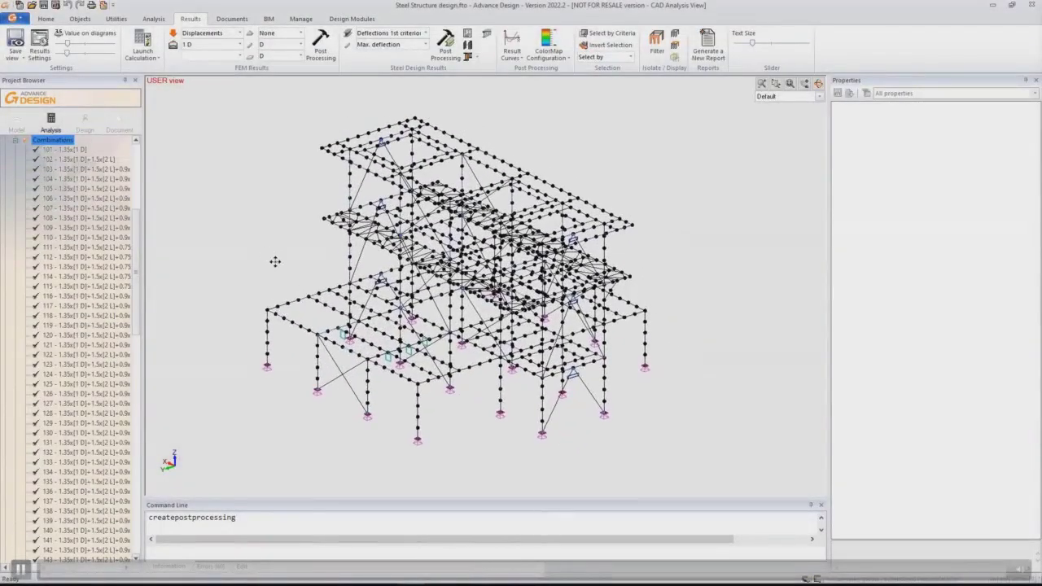
Step: Display the structure's displacement results D for load case 1 D
{"action": "left_click", "coordinate": [320, 49]}
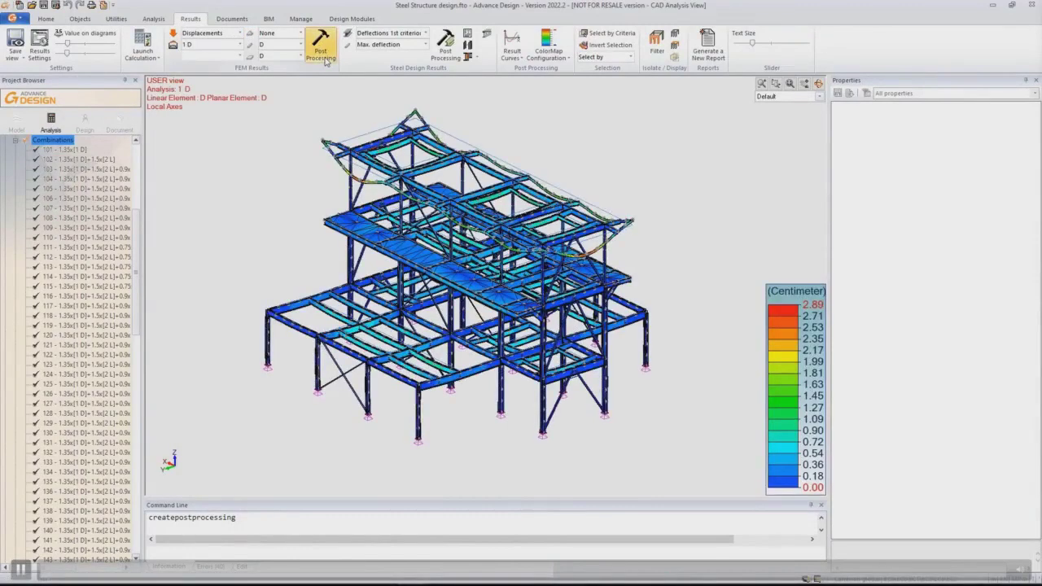
{"action": "scroll", "coordinate": [390, 218], "scroll_direction": "down", "scroll_amount": 1}
{"action": "middle_click_drag", "start_coordinate": [623, 430], "coordinate": [597, 416]}
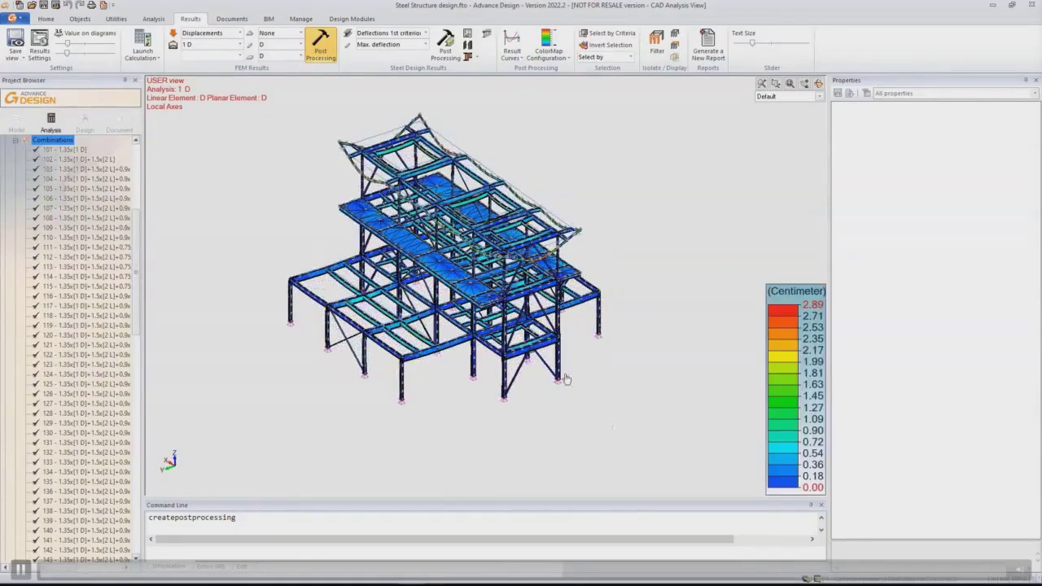
Step: Display the bending moments My of the linear elements for combination 102, 1.35x[1 D]+1.5x[2 L]
{"action": "left_click", "coordinate": [240, 33]}
{"action": "left_click", "coordinate": [225, 61]}
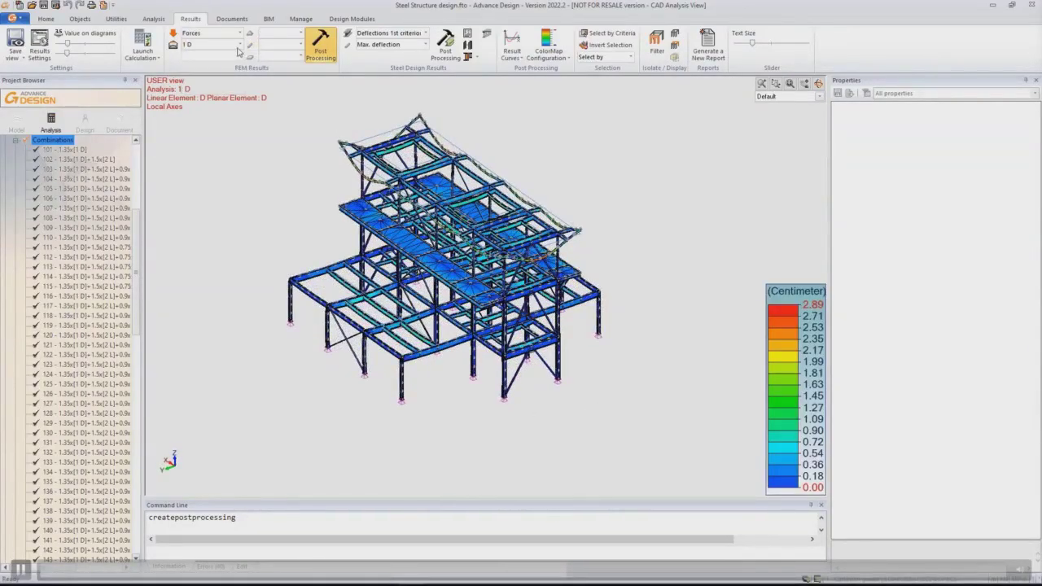
{"action": "left_click", "coordinate": [239, 45]}
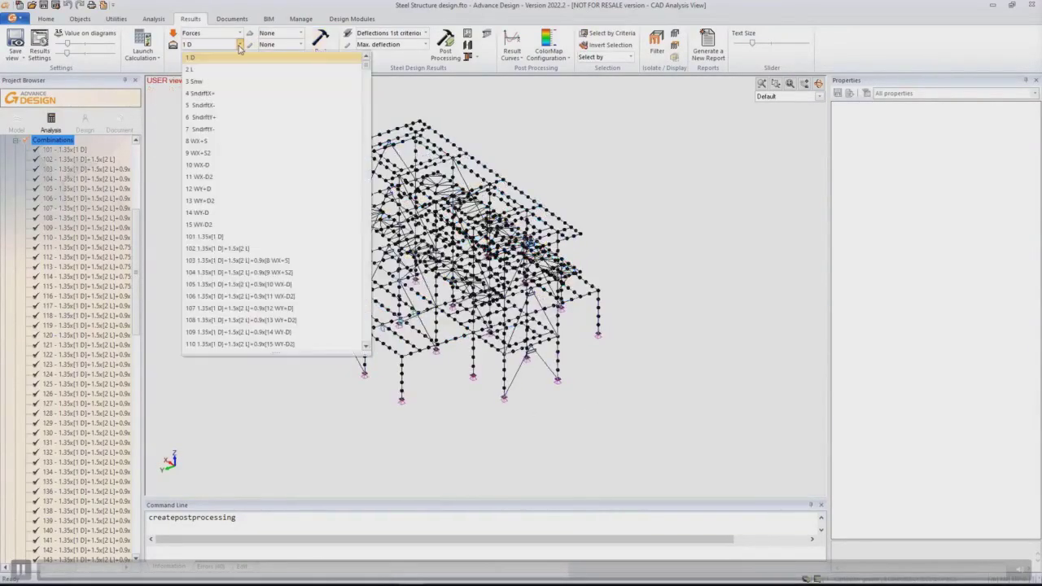
{"action": "left_click", "coordinate": [263, 249]}
{"action": "left_click", "coordinate": [298, 44]}
{"action": "left_click", "coordinate": [283, 110]}
{"action": "left_click", "coordinate": [322, 41]}
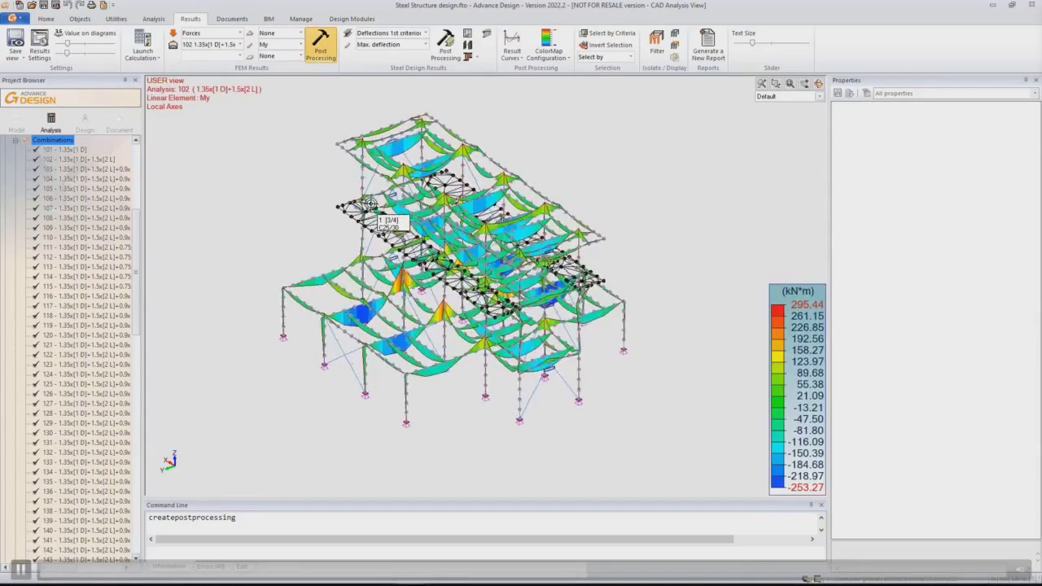
Step: Open the suggested steel shapes, with the cross sections optimised by section
{"action": "scroll", "coordinate": [373, 204], "scroll_direction": "down", "scroll_amount": 1}
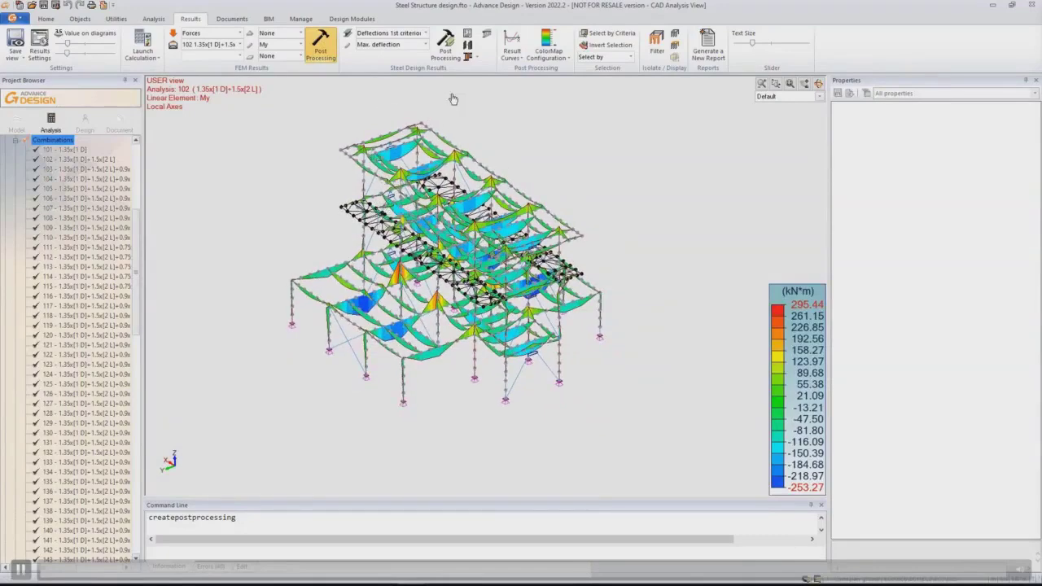
{"action": "left_click", "coordinate": [468, 49]}
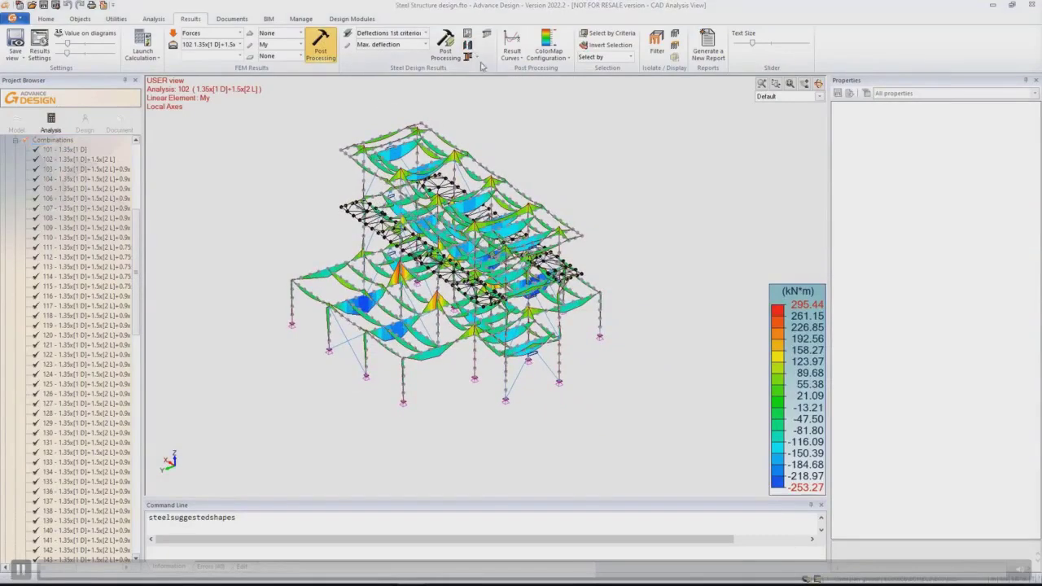
{"action": "left_click", "coordinate": [204, 305]}
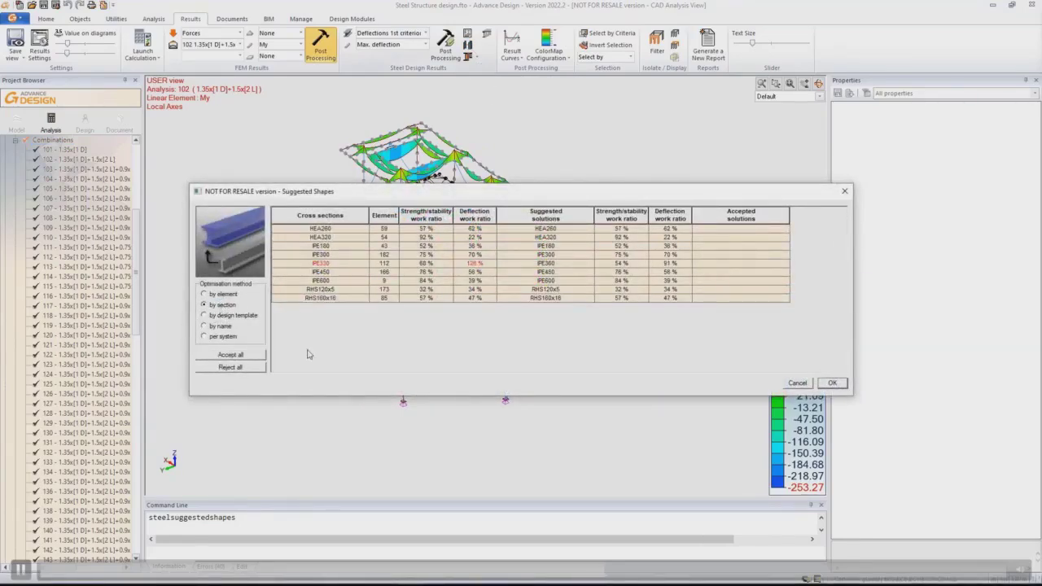
Step: Examine the IPE330 shape sheet: cross section, deflections, cross-section strength and element stability
{"action": "double_click", "coordinate": [342, 266]}
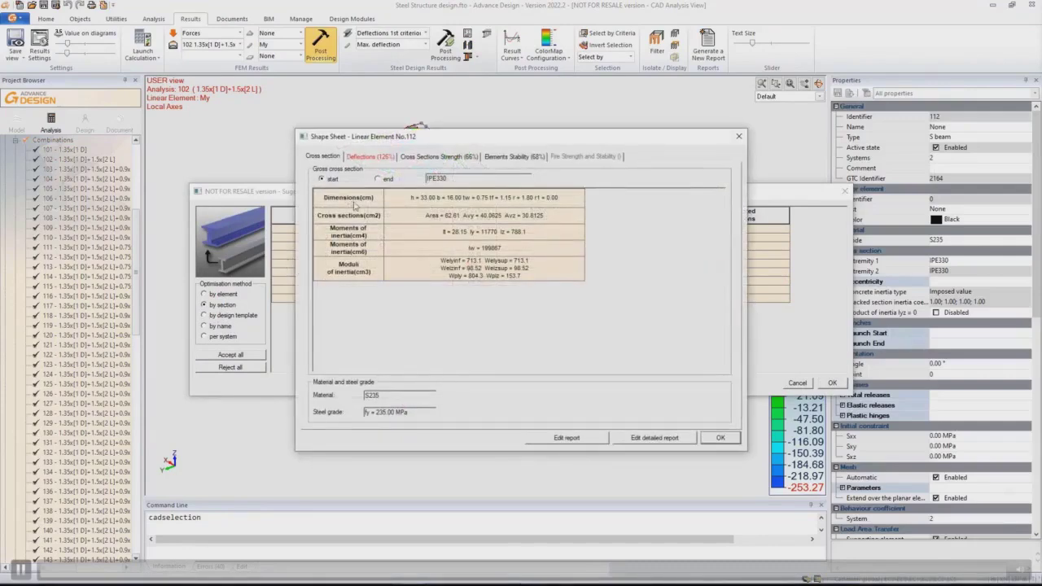
{"action": "left_click", "coordinate": [371, 156]}
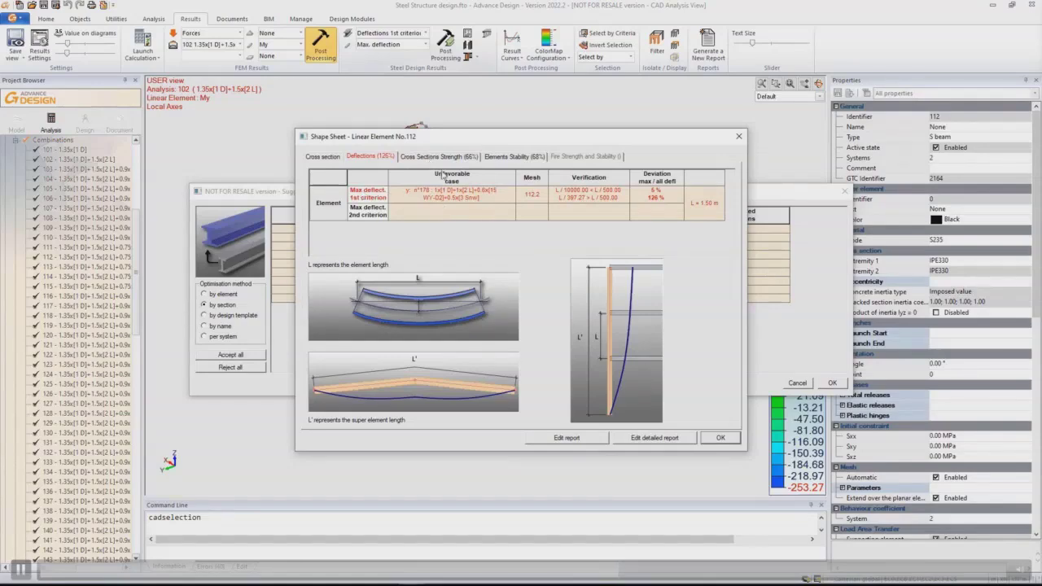
{"action": "left_click", "coordinate": [434, 157]}
{"action": "left_click", "coordinate": [515, 157]}
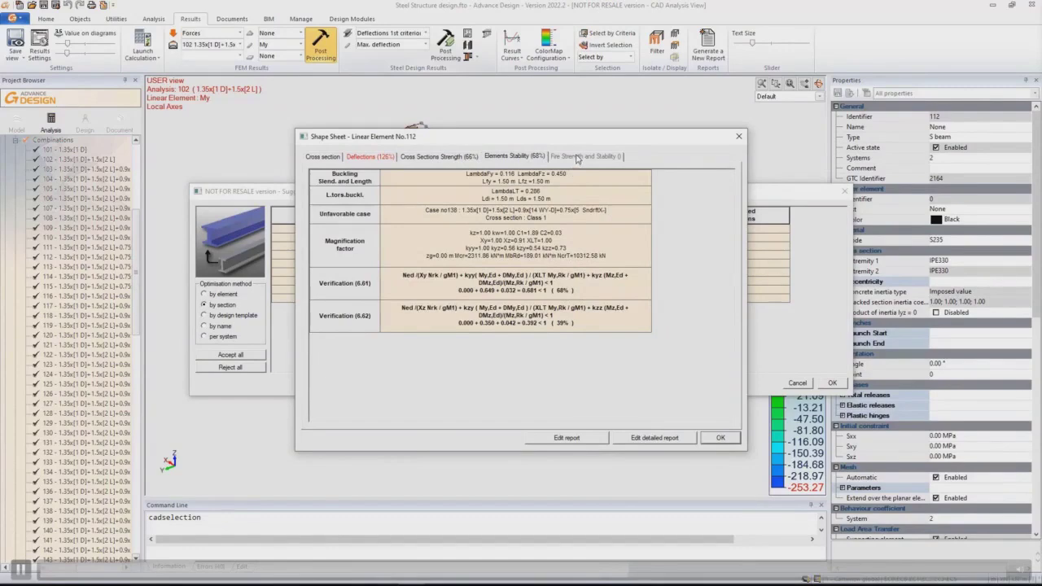
{"action": "left_click", "coordinate": [359, 157]}
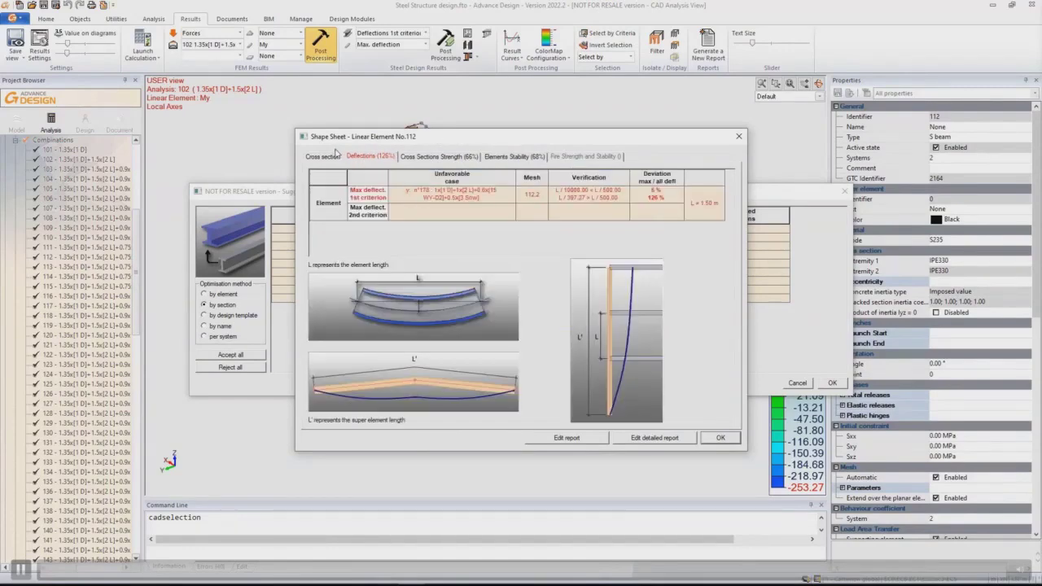
{"action": "left_click", "coordinate": [323, 158]}
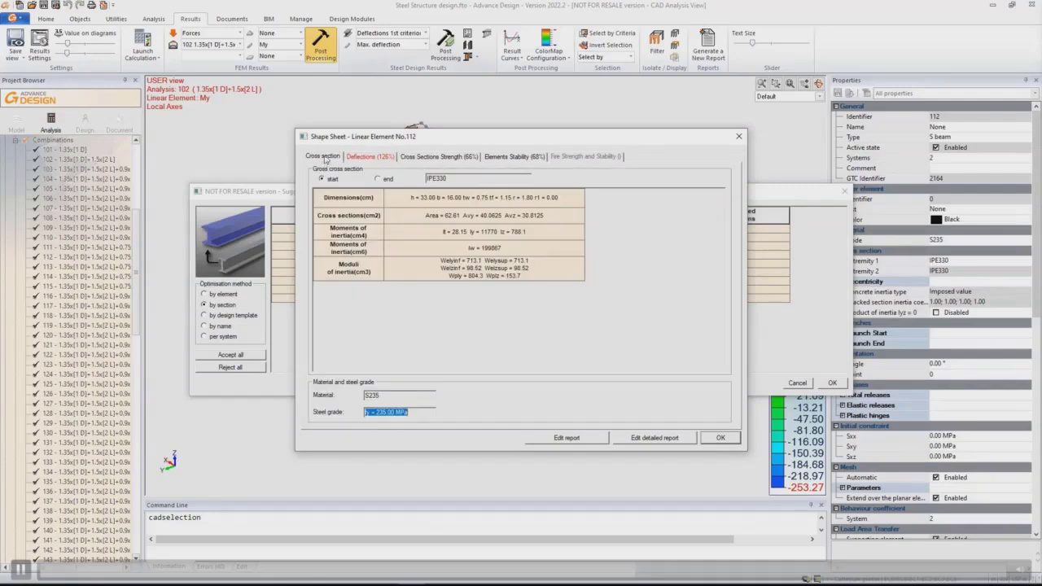
{"action": "left_click", "coordinate": [721, 437]}
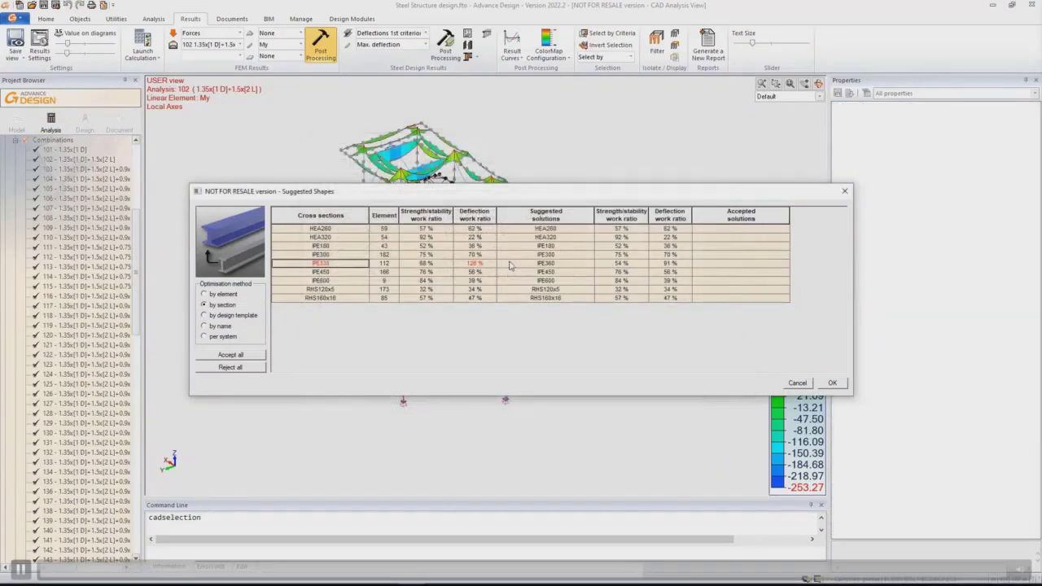
Step: Accept IPE400 as the replacement for the IPE330 sections and rerun the finite element and steel calculations
{"action": "left_click", "coordinate": [704, 263]}
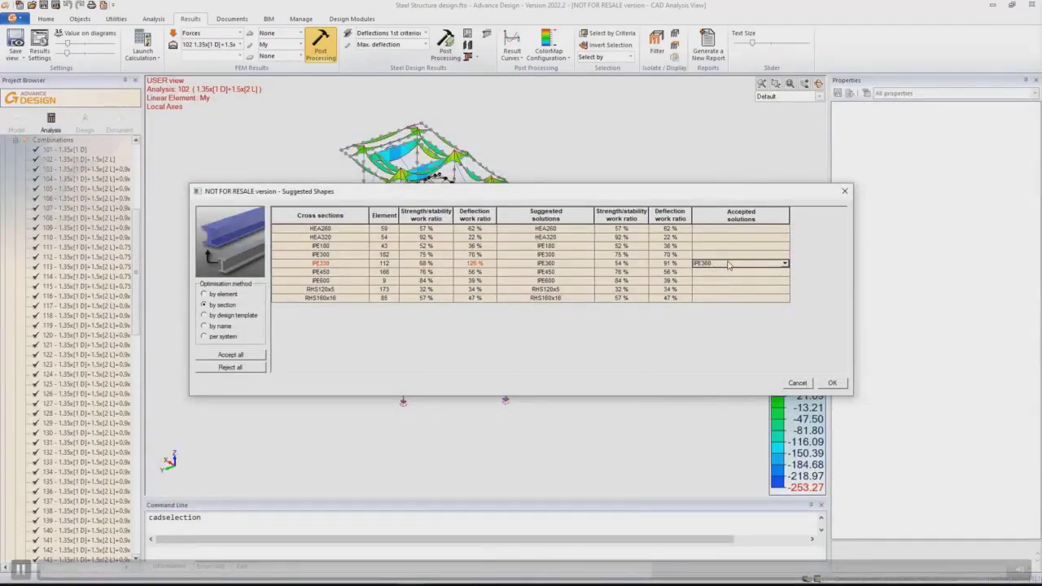
{"action": "left_click", "coordinate": [784, 264]}
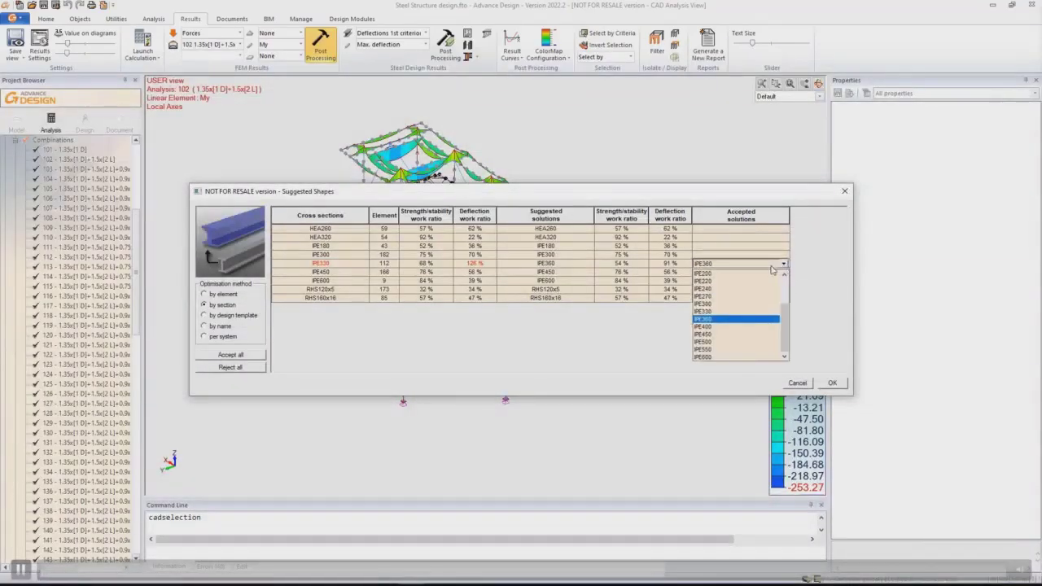
{"action": "left_click", "coordinate": [731, 327]}
{"action": "left_click", "coordinate": [829, 383]}
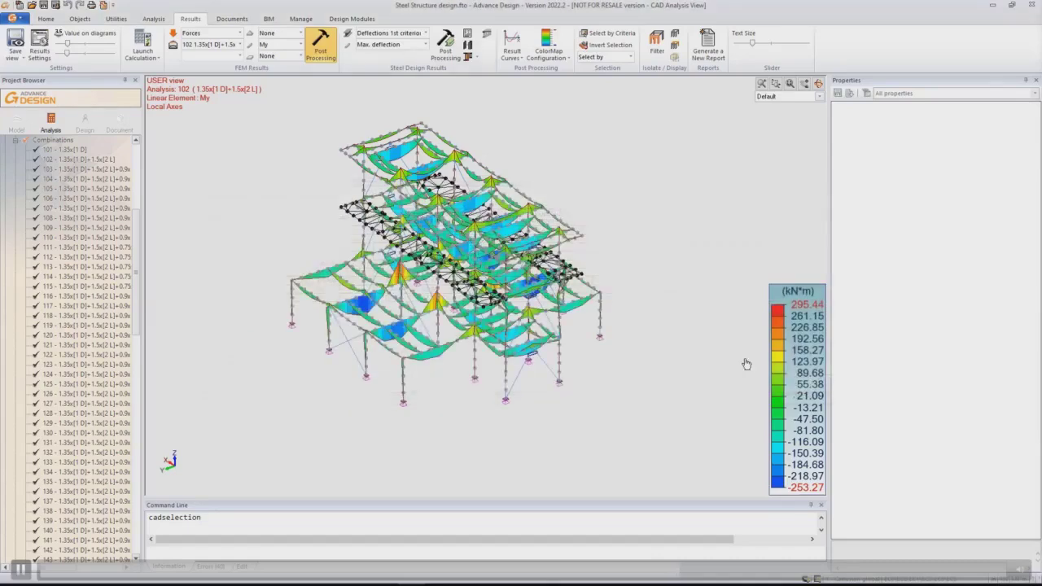
{"action": "left_click", "coordinate": [153, 43]}
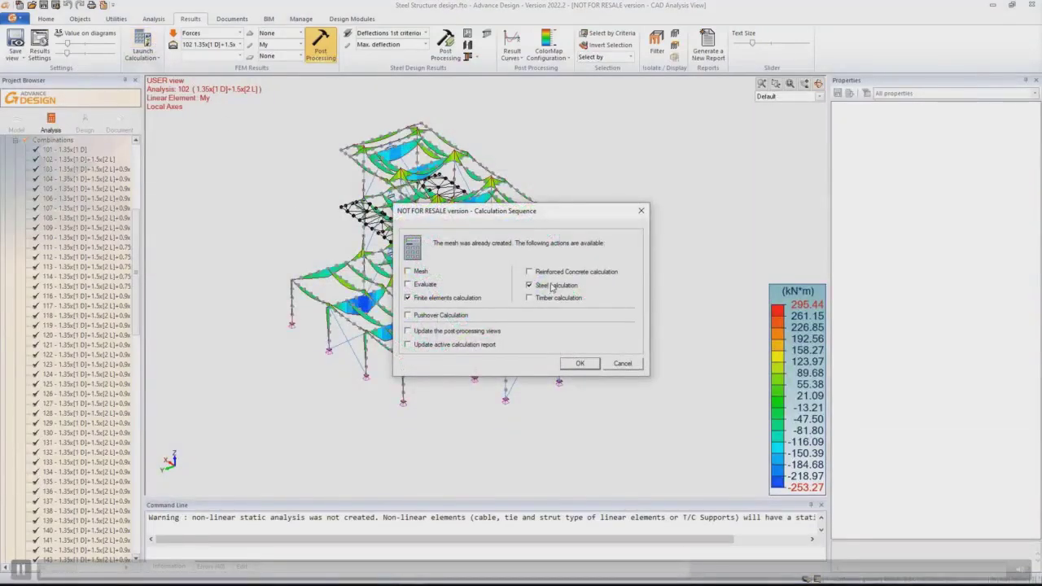
{"action": "left_click", "coordinate": [573, 364]}
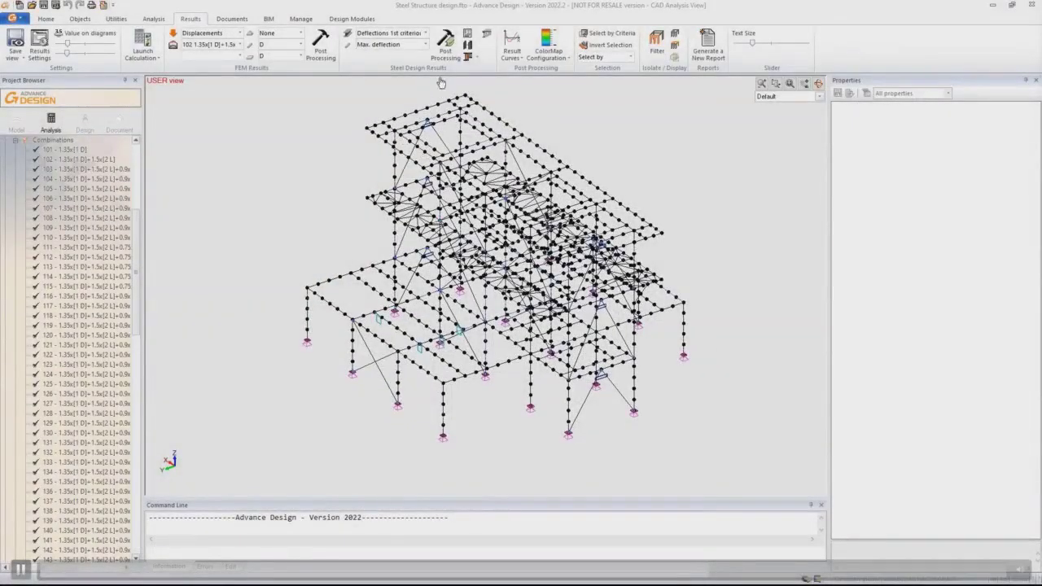
Step: Check the deflections in the shape sheet of the replaced IPE400 section from the suggested shapes list
{"action": "left_click", "coordinate": [468, 47]}
{"action": "double_click", "coordinate": [314, 267]}
{"action": "left_click", "coordinate": [355, 157]}
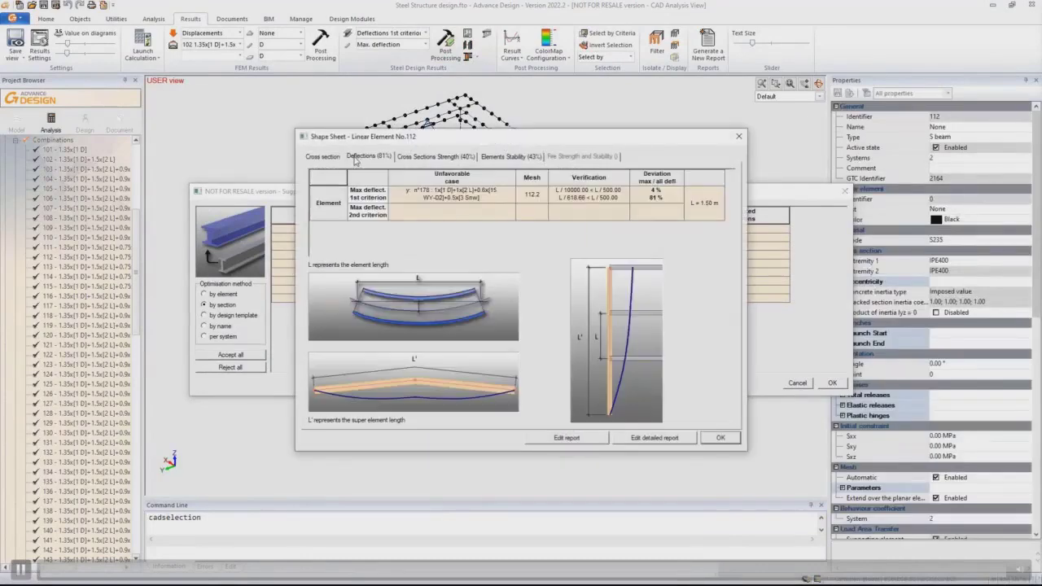
{"action": "left_click", "coordinate": [721, 437]}
{"action": "left_click", "coordinate": [831, 384]}
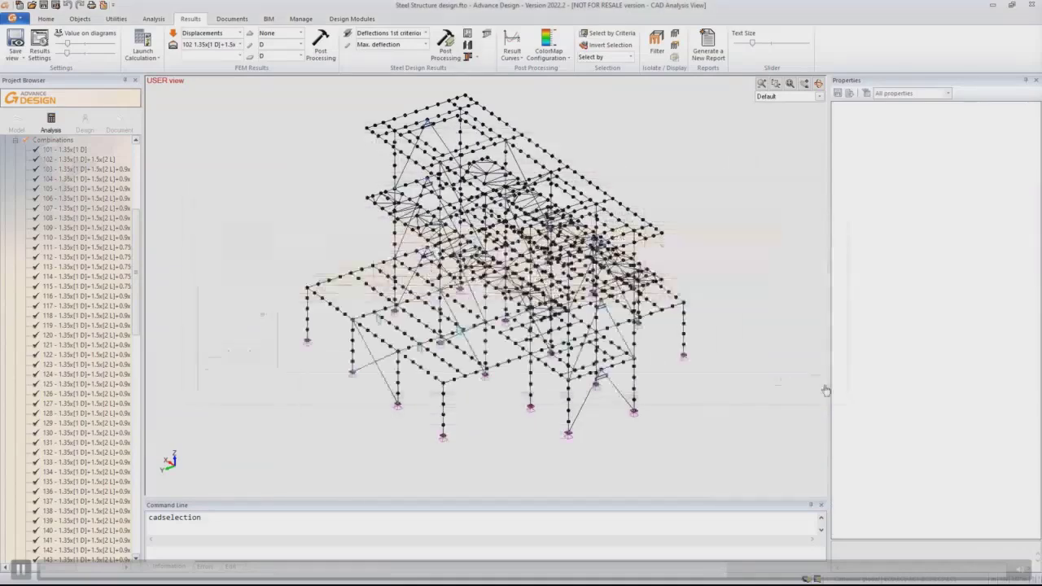
Step: Return to the descriptive model and export it as a Graitec Exchange Archive named "Steel Structure design back to AS"
{"action": "left_click", "coordinate": [16, 122]}
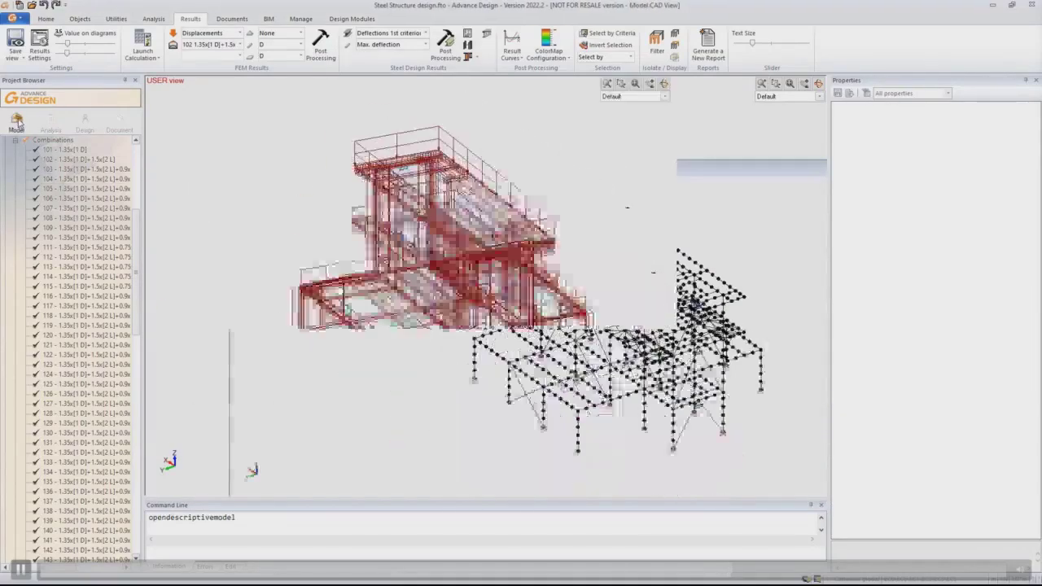
{"action": "left_click", "coordinate": [269, 20]}
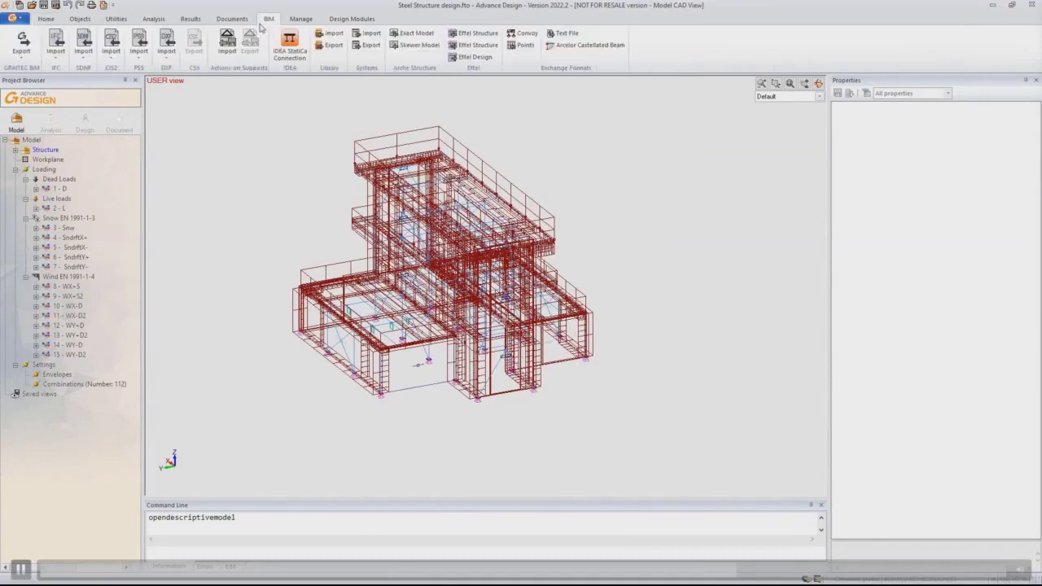
{"action": "left_click", "coordinate": [21, 42]}
{"action": "left_click", "coordinate": [44, 104]}
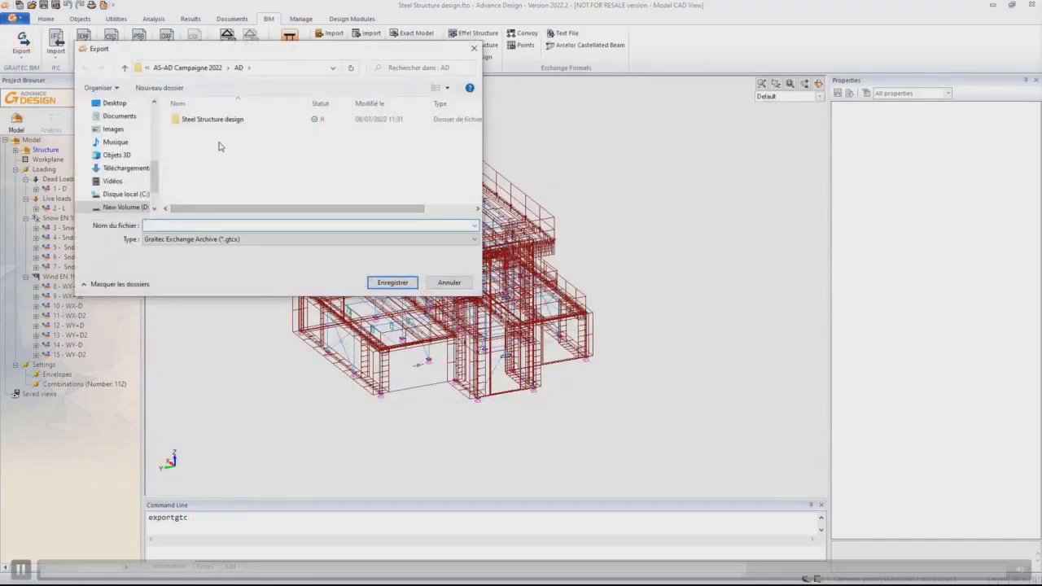
{"action": "type", "text": "St"}
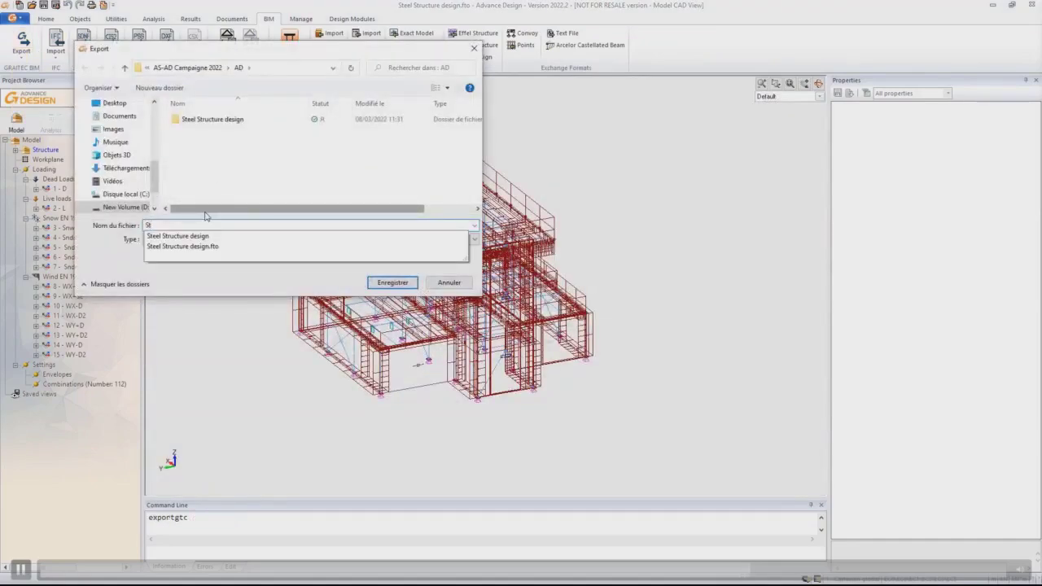
{"action": "left_click", "coordinate": [210, 236]}
{"action": "left_click", "coordinate": [214, 228]}
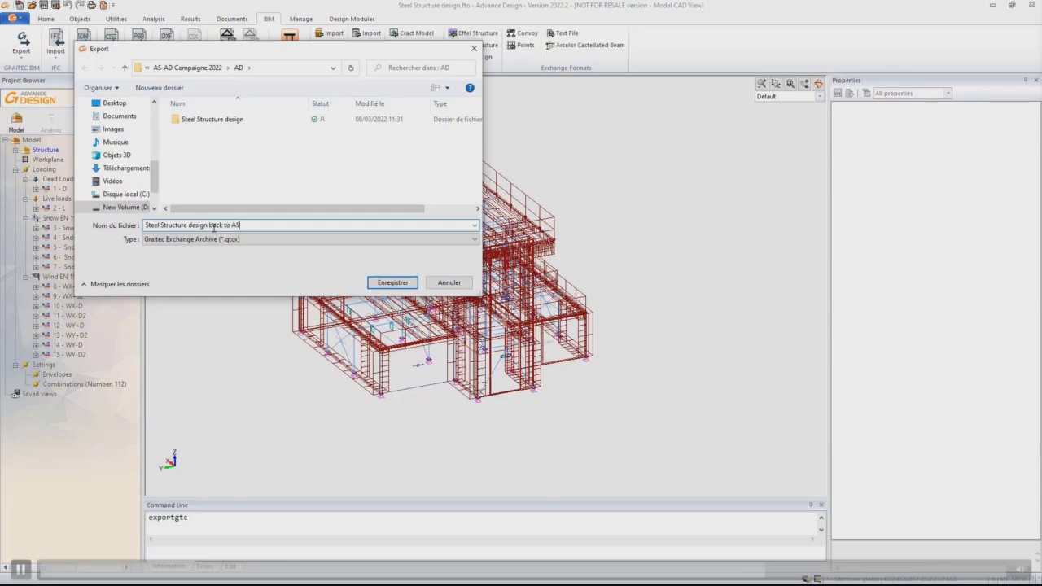
{"action": "left_click", "coordinate": [394, 283]}
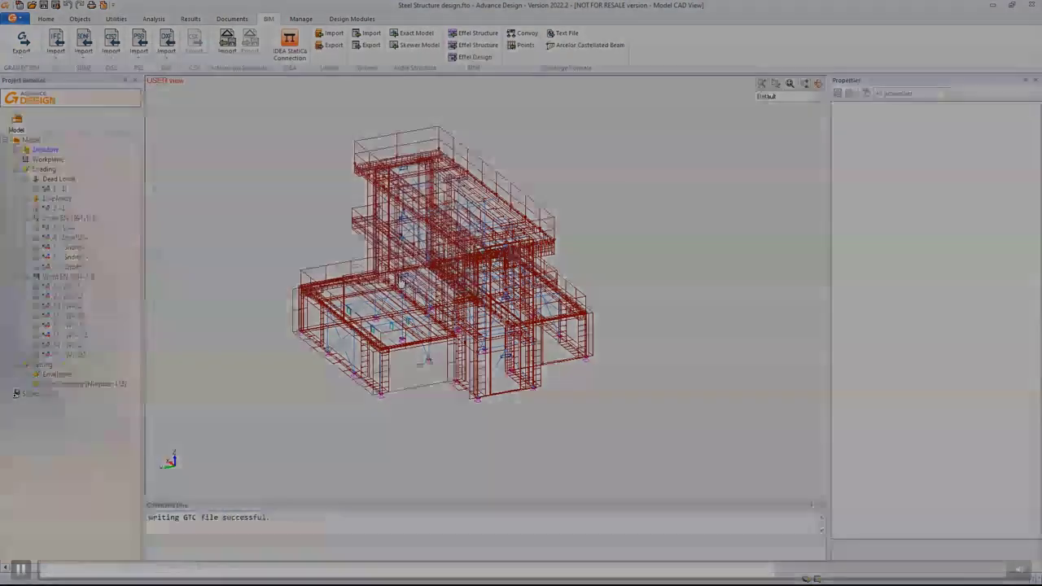
Step: In Advance Steel, start the synchronisation, load the exported exchange file and enlarge the comparison window
{"action": "scroll", "coordinate": [426, 184], "scroll_direction": "up", "scroll_amount": 2}
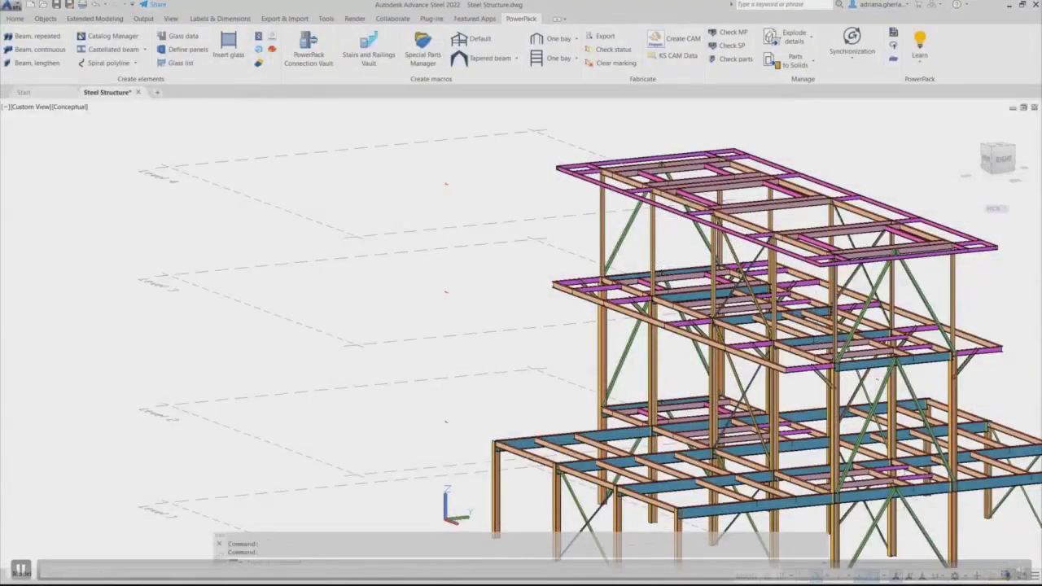
{"action": "scroll", "coordinate": [898, 505], "scroll_direction": "up", "scroll_amount": 7}
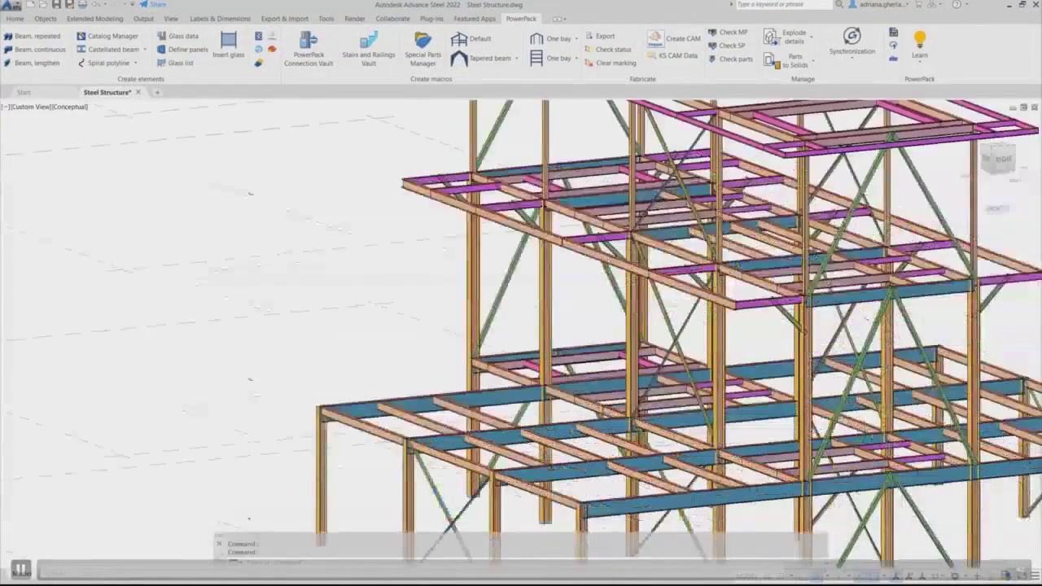
{"action": "scroll", "coordinate": [872, 418], "scroll_direction": "up", "scroll_amount": 1}
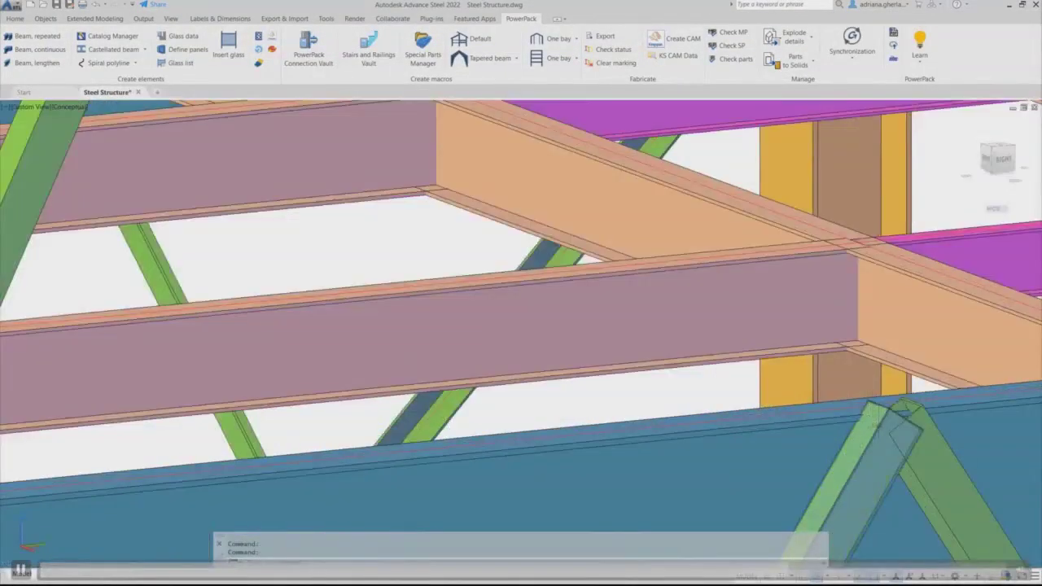
{"action": "scroll", "coordinate": [872, 417], "scroll_direction": "down", "scroll_amount": 7}
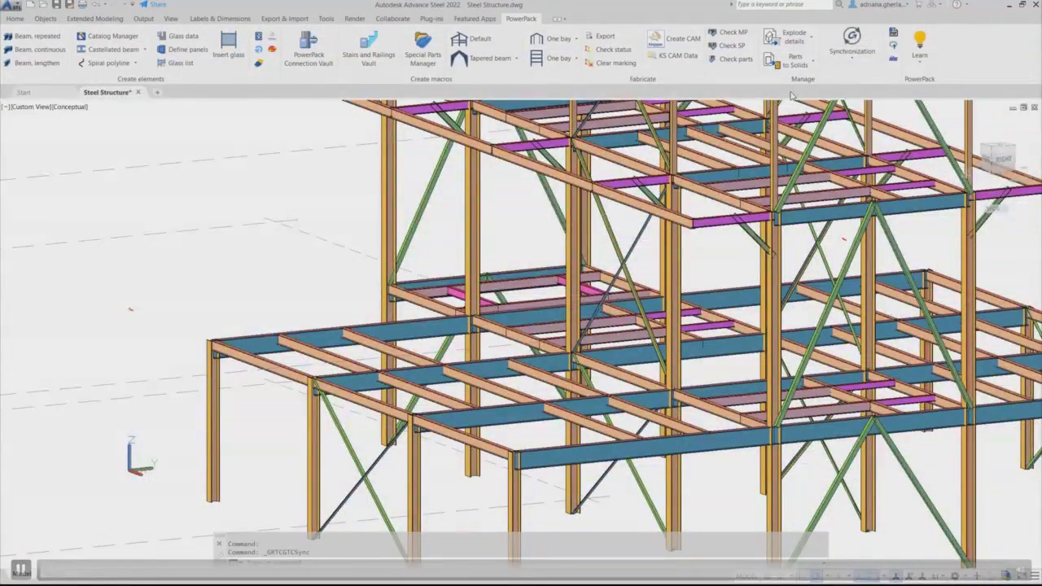
{"action": "left_click", "coordinate": [118, 197]}
{"action": "left_click", "coordinate": [169, 274]}
{"action": "left_click", "coordinate": [469, 453]}
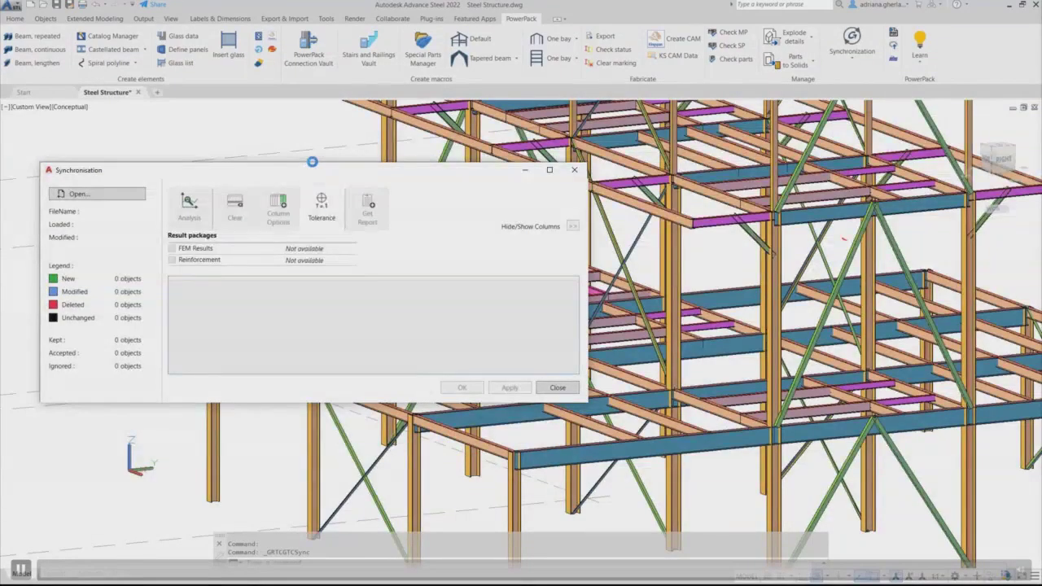
{"action": "left_click_drag", "start_coordinate": [328, 162], "coordinate": [336, 120]}
{"action": "left_click_drag", "start_coordinate": [361, 403], "coordinate": [350, 498]}
Step: Examine the changed geometry parameters of modified beam 3120, comparing host application and GTC file values
{"action": "scroll", "coordinate": [342, 419], "scroll_direction": "down", "scroll_amount": 3}
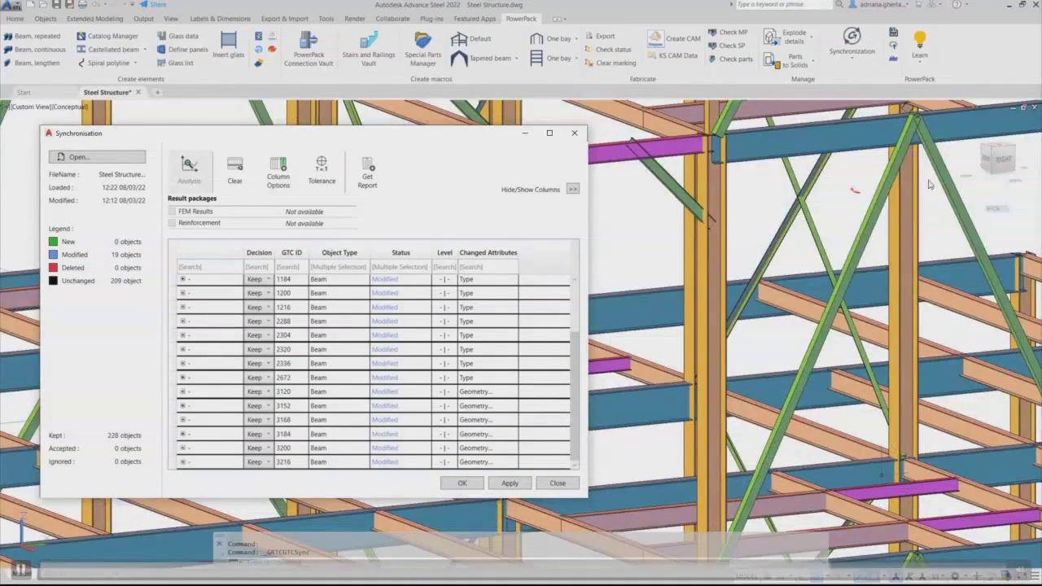
{"action": "middle_click_drag", "start_coordinate": [907, 187], "coordinate": [866, 298]}
{"action": "scroll", "coordinate": [874, 244], "scroll_direction": "up", "scroll_amount": 5}
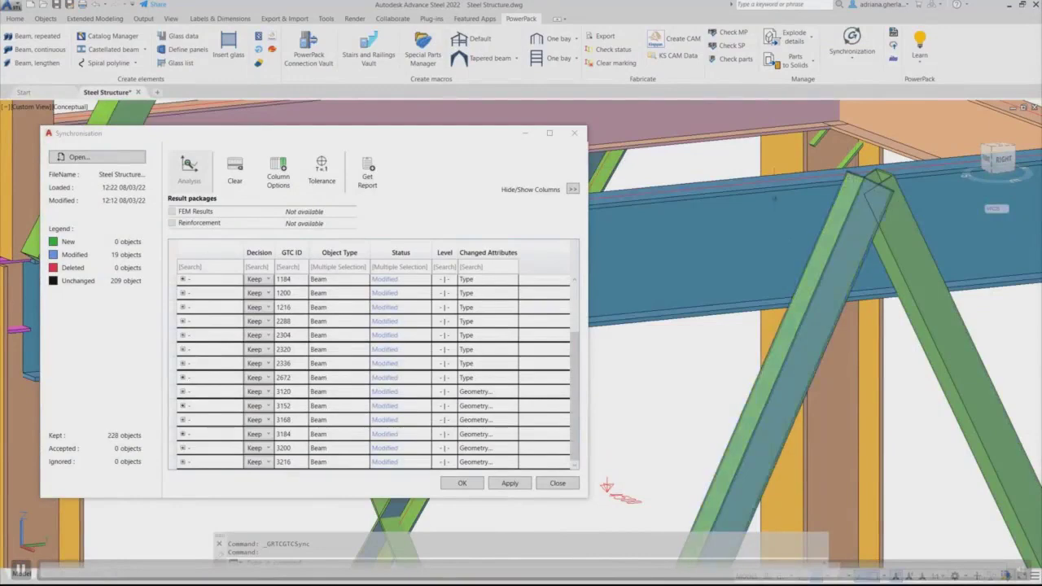
{"action": "left_click", "coordinate": [183, 392]}
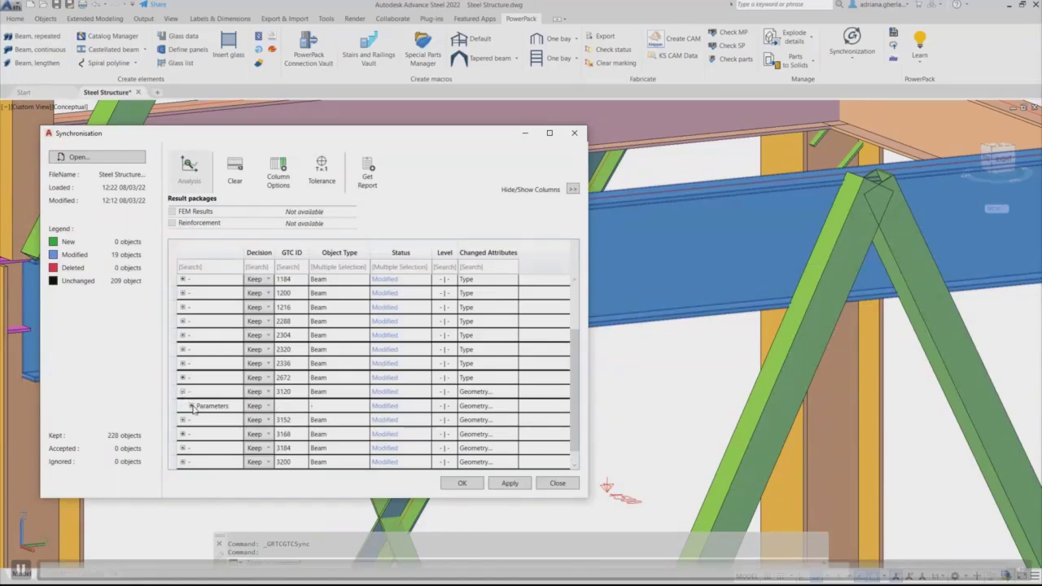
{"action": "left_click", "coordinate": [191, 408]}
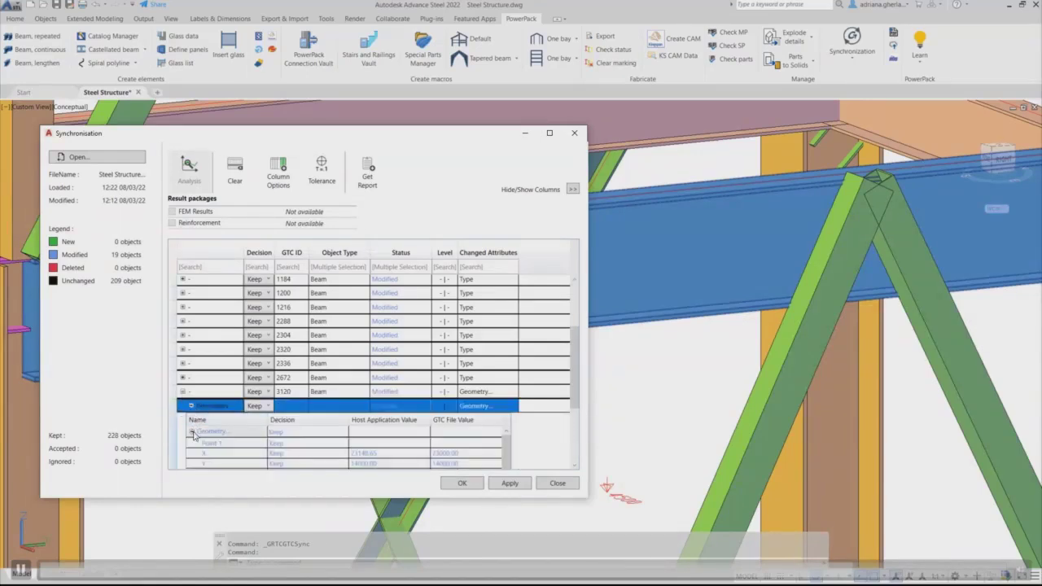
{"action": "left_click_drag", "start_coordinate": [573, 402], "coordinate": [568, 456]}
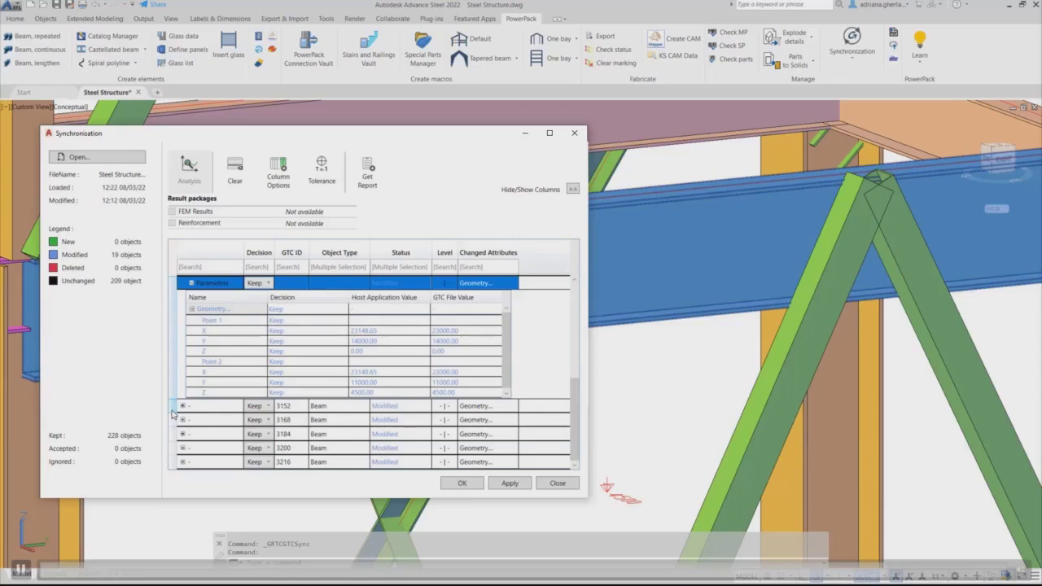
Step: Accept the geometry changes of beams 3120, 3152, 3168, 3184, 3200 and 3216 and apply them to the model
{"action": "left_click_drag", "start_coordinate": [172, 407], "coordinate": [174, 463]}
{"action": "left_click", "coordinate": [257, 282]}
{"action": "left_click", "coordinate": [262, 308]}
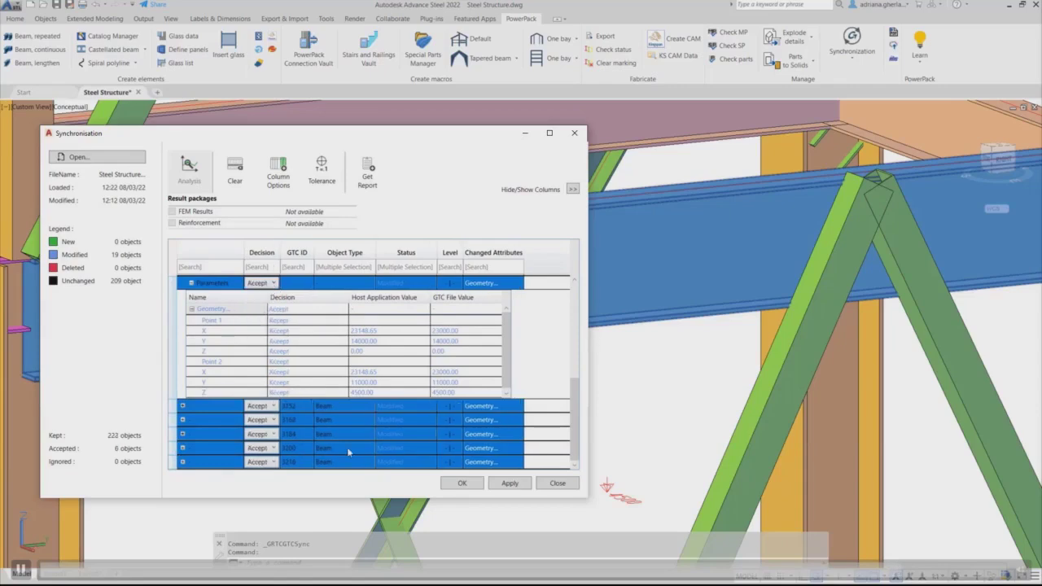
{"action": "left_click", "coordinate": [506, 483]}
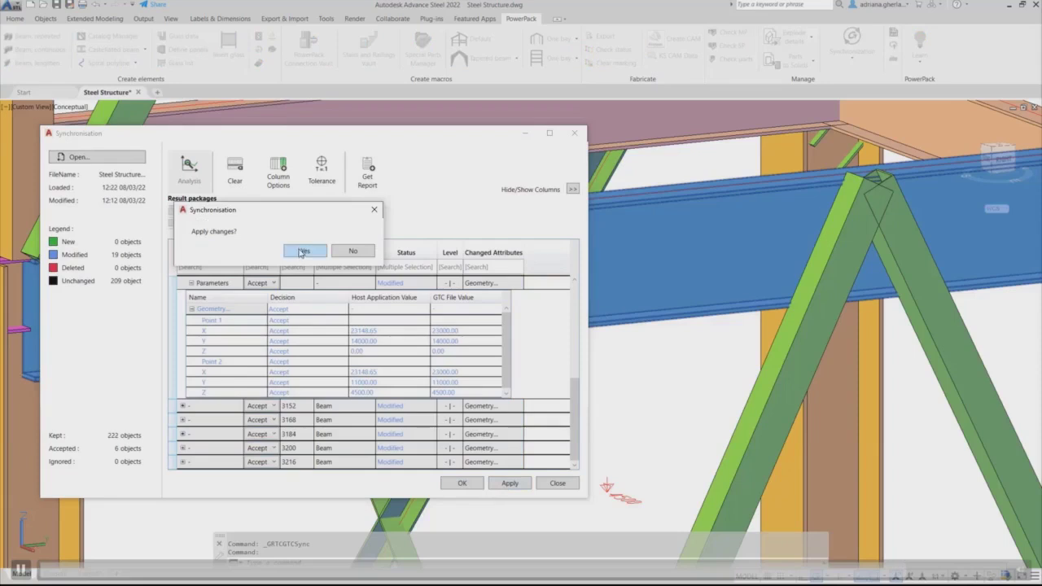
{"action": "left_click", "coordinate": [302, 252]}
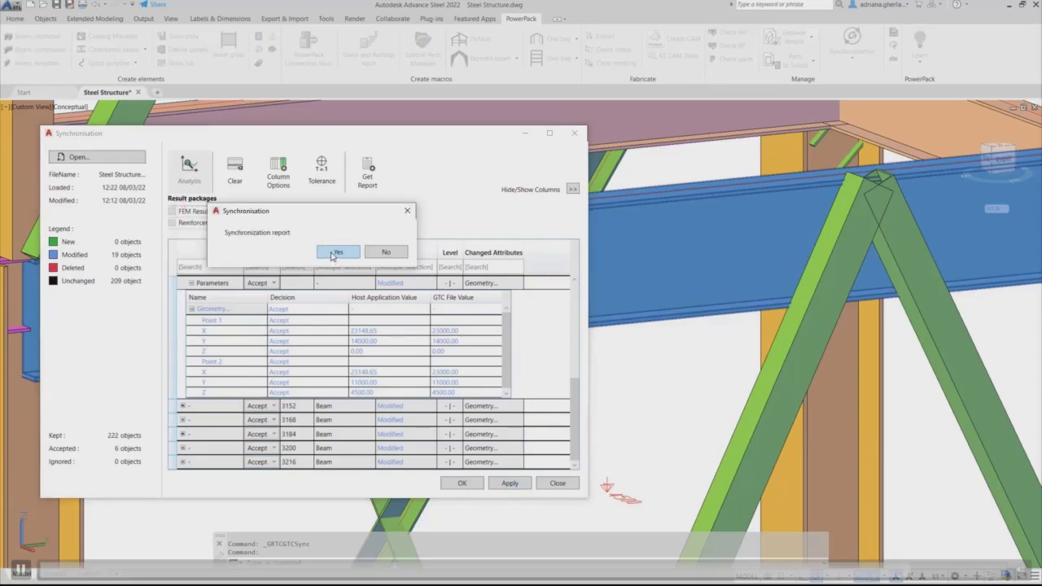
Step: Decline the synchronisation report and inspect the updated bracing ends in the steel model
{"action": "left_click", "coordinate": [383, 255]}
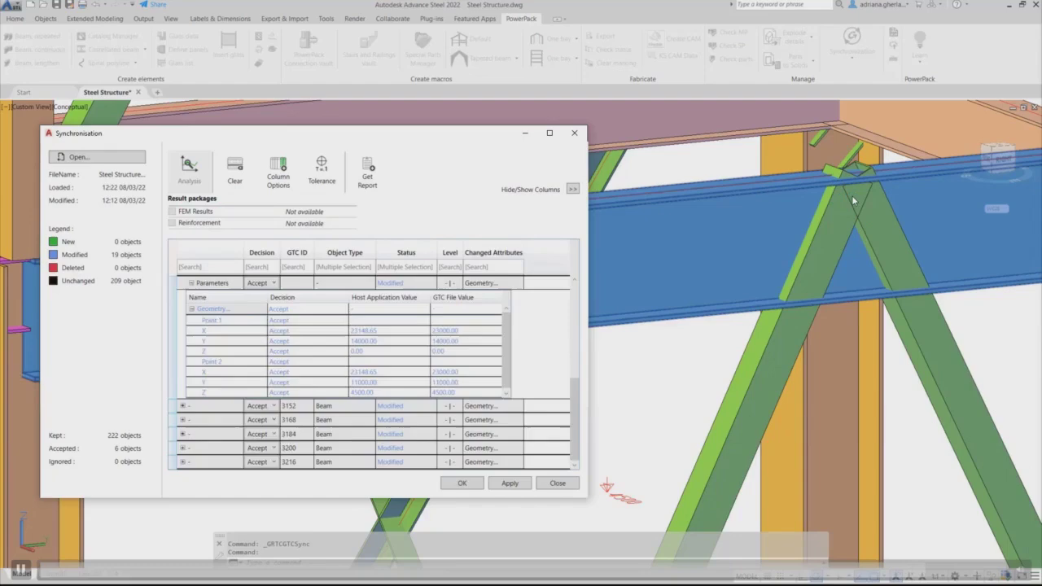
{"action": "scroll", "coordinate": [699, 367], "scroll_direction": "down", "scroll_amount": 8}
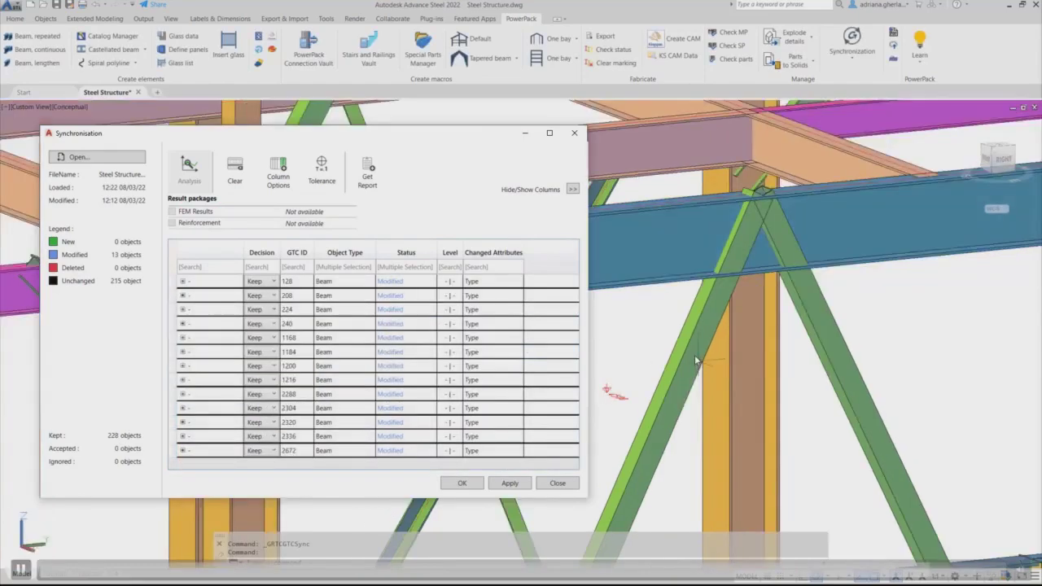
{"action": "scroll", "coordinate": [740, 234], "scroll_direction": "up", "scroll_amount": 8}
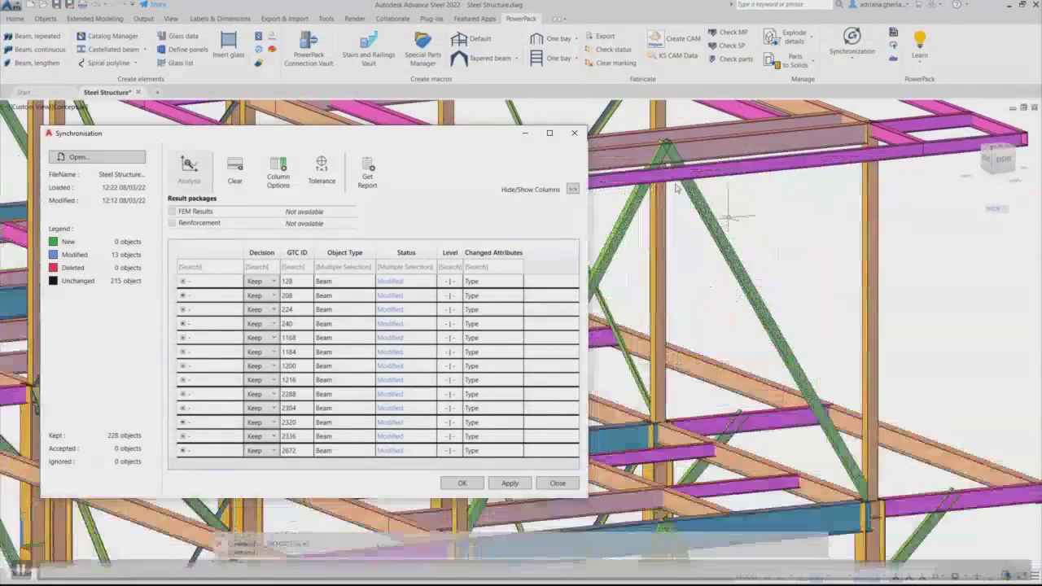
{"action": "scroll", "coordinate": [698, 180], "scroll_direction": "down", "scroll_amount": 5}
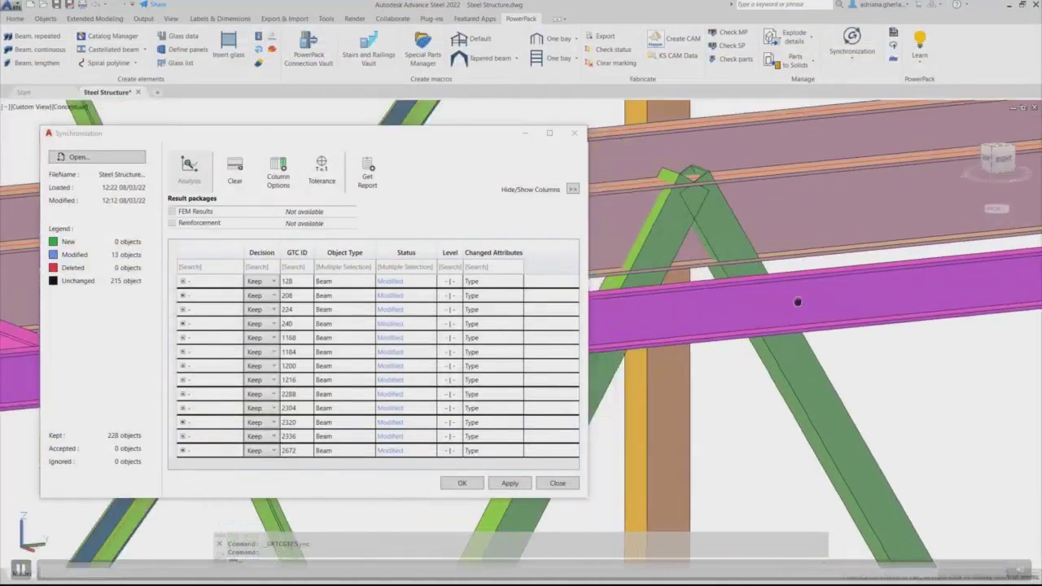
{"action": "scroll", "coordinate": [788, 230], "scroll_direction": "down", "scroll_amount": 8}
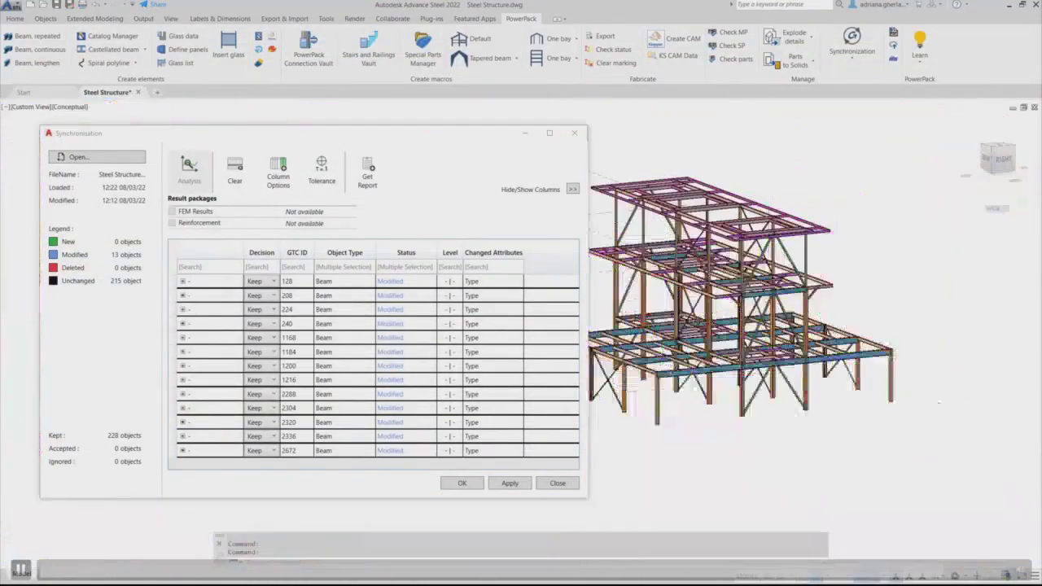
{"action": "scroll", "coordinate": [782, 325], "scroll_direction": "up", "scroll_amount": 3}
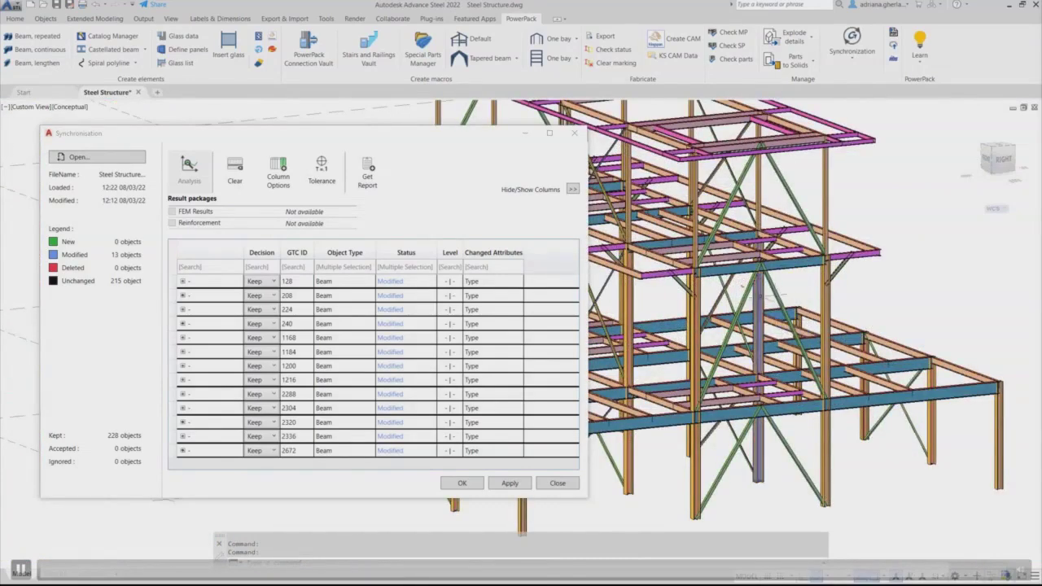
Step: Check beam 128's type parameter, accept the type changes of beams 128, 208, 224 and 240, and apply them to the model
{"action": "left_click", "coordinate": [184, 282]}
{"action": "left_click", "coordinate": [191, 296]}
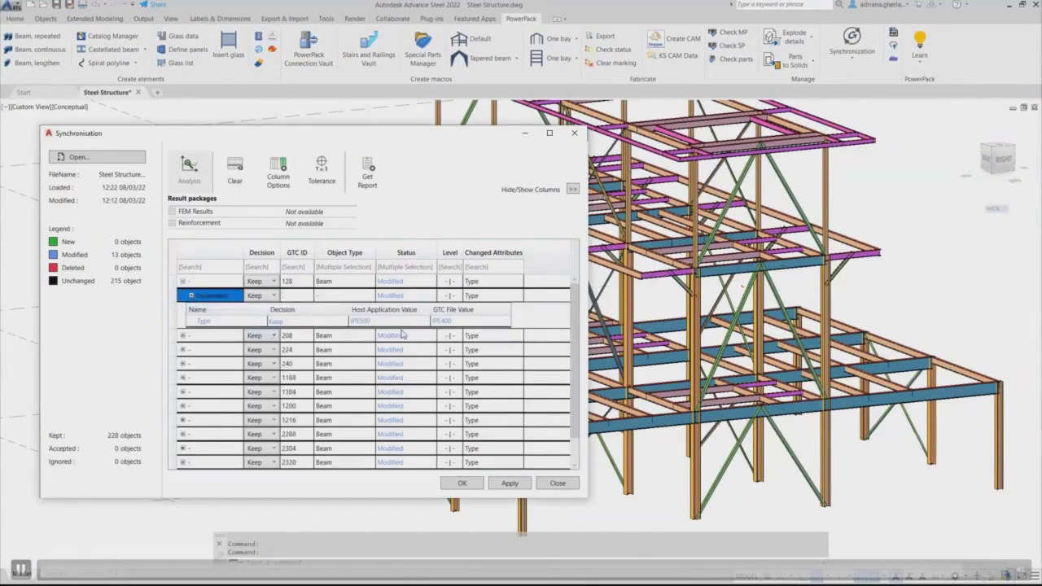
{"action": "left_click", "coordinate": [172, 283]}
{"action": "left_click_drag", "start_coordinate": [171, 300], "coordinate": [169, 372]}
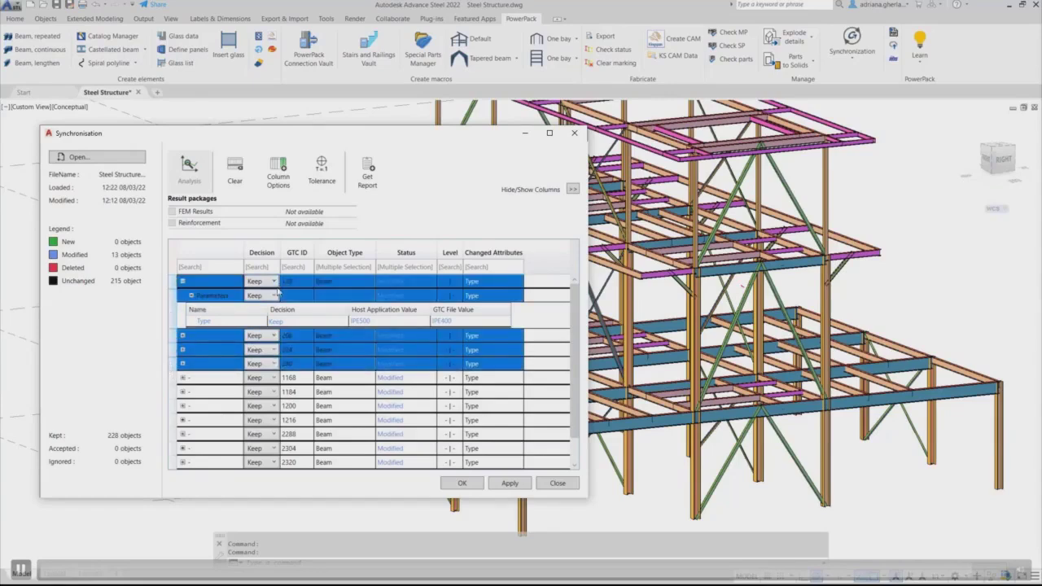
{"action": "left_click", "coordinate": [261, 311]}
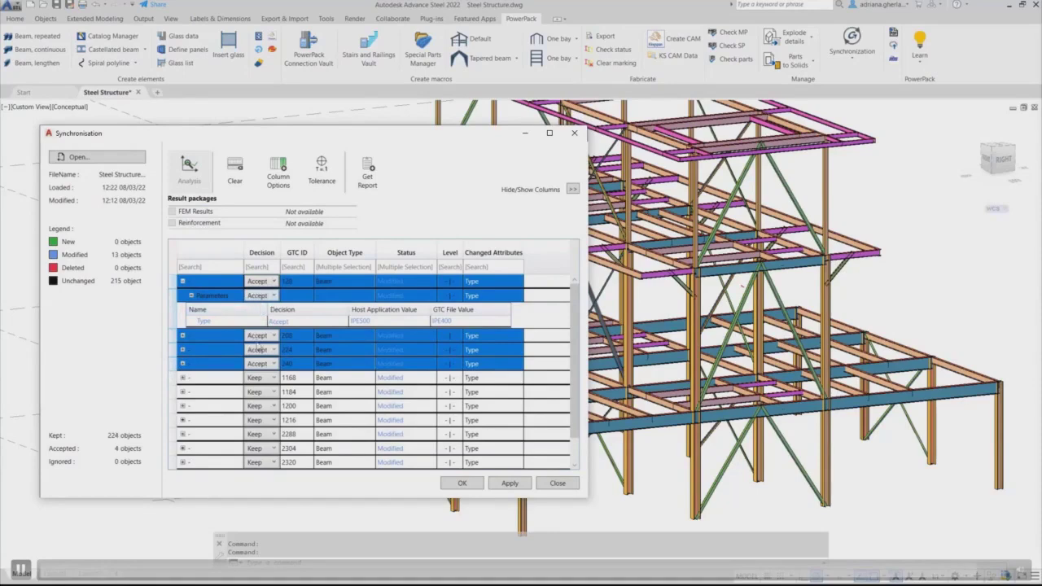
{"action": "left_click", "coordinate": [510, 483]}
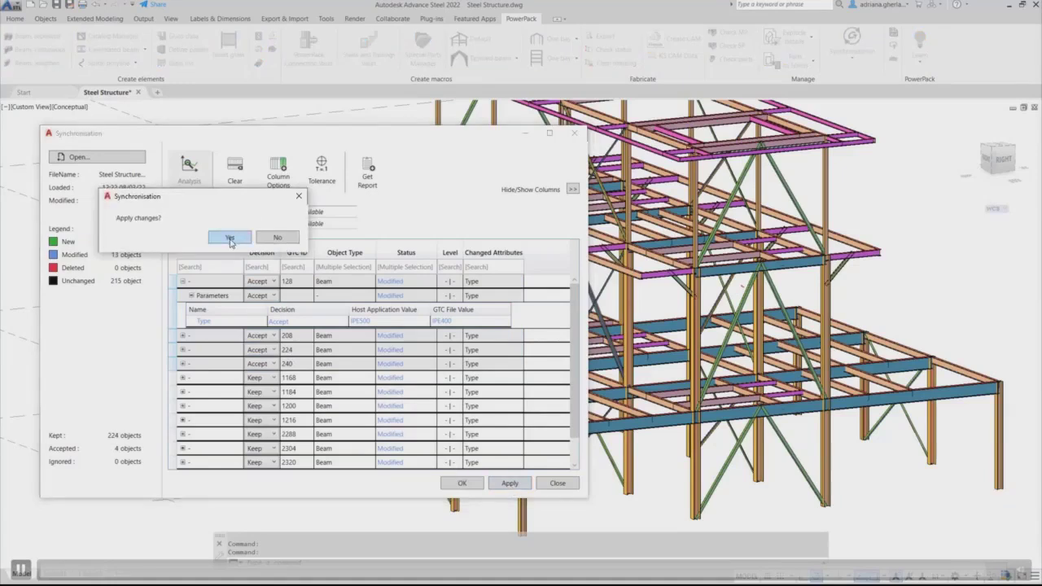
{"action": "left_click", "coordinate": [230, 239]}
{"action": "left_click", "coordinate": [323, 237]}
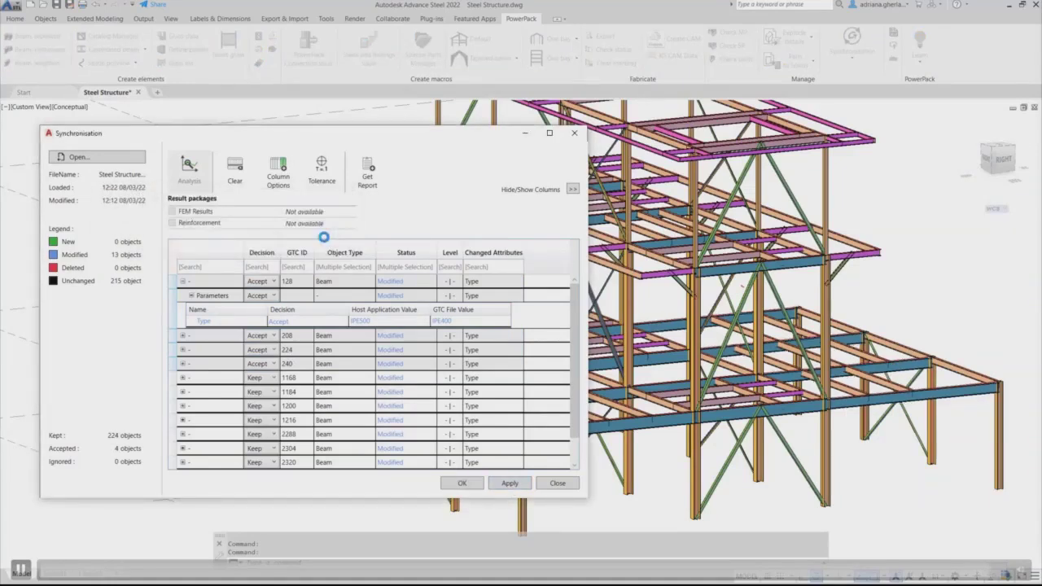
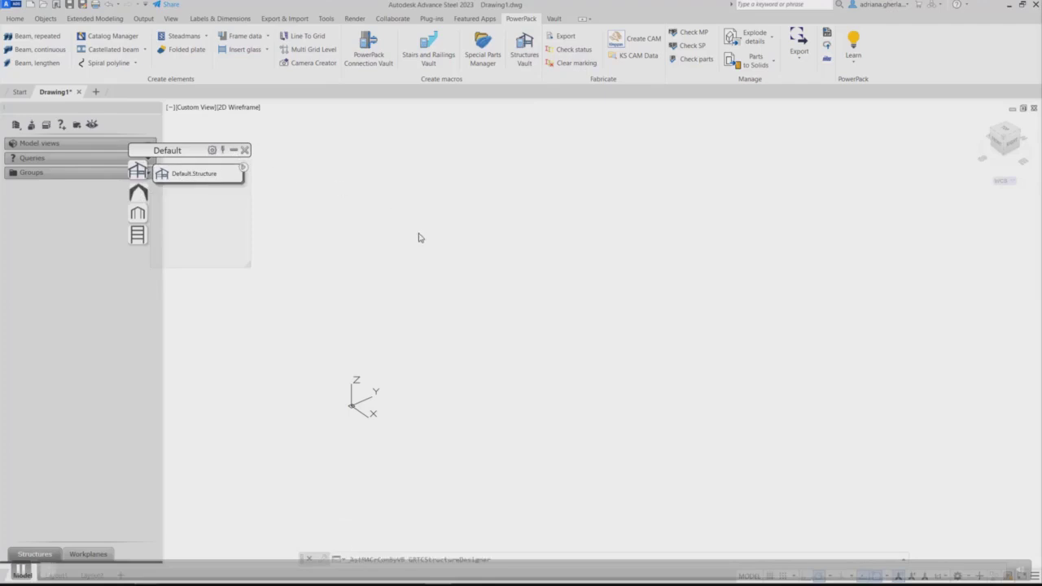
Step: In the Advance Steel 2023 drawing, place a Default Structure, move its Structure Designer dialog clear of the model and close the Structures Vault
{"action": "left_click_drag", "start_coordinate": [449, 175], "coordinate": [852, 155]}
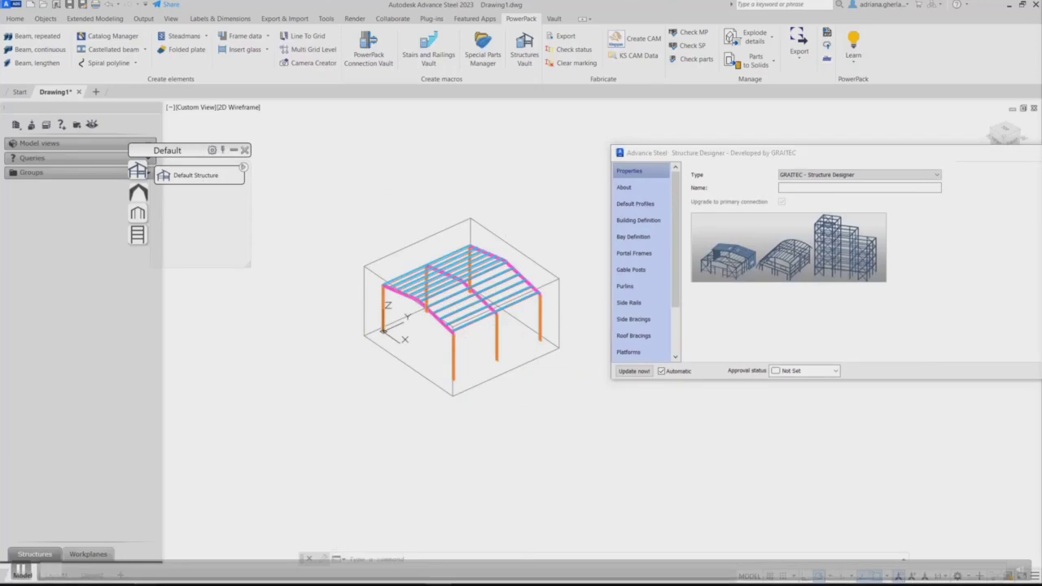
{"action": "left_click_drag", "start_coordinate": [789, 153], "coordinate": [733, 151]}
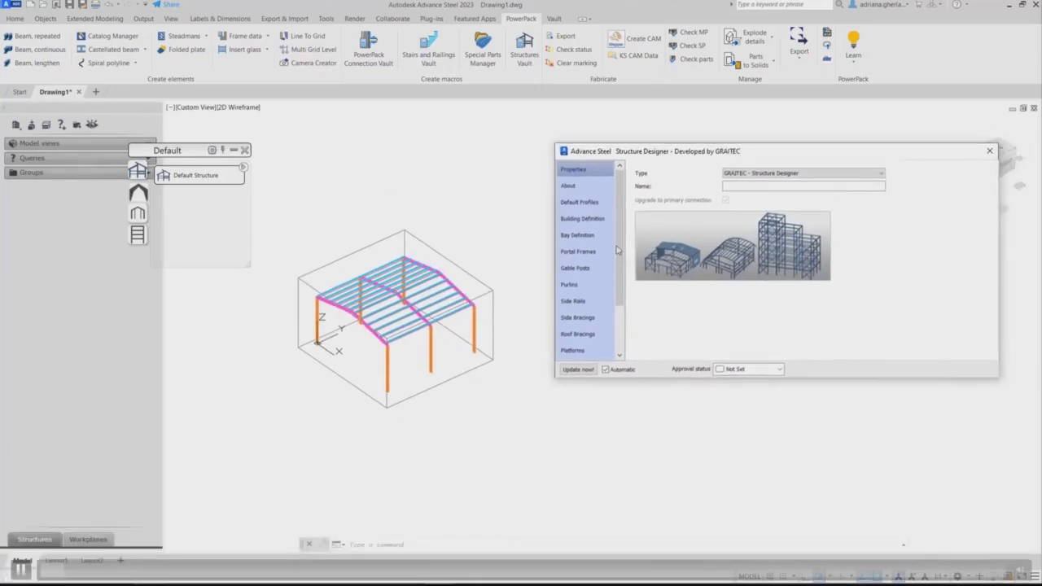
{"action": "left_click", "coordinate": [245, 151]}
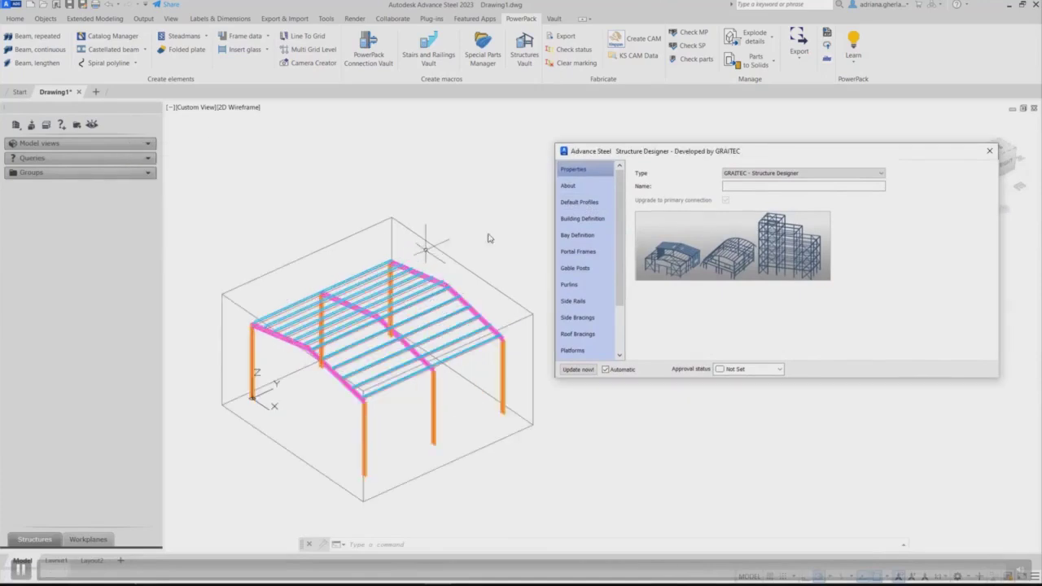
Step: Define the building with 3 bays and 6 rows, and turn off identical bays
{"action": "left_click", "coordinate": [599, 204]}
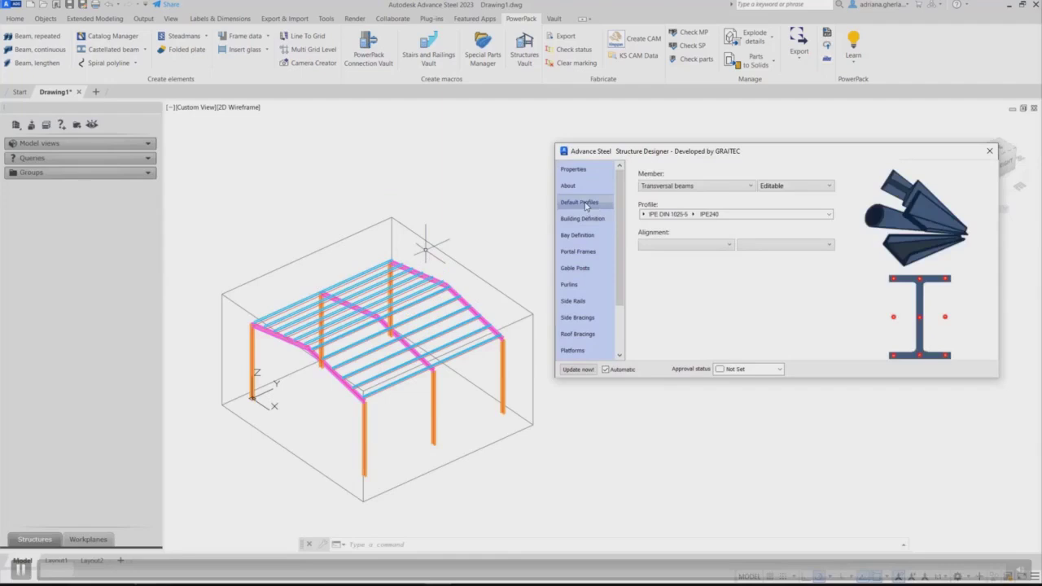
{"action": "left_click", "coordinate": [597, 219]}
{"action": "double_click", "coordinate": [753, 199]}
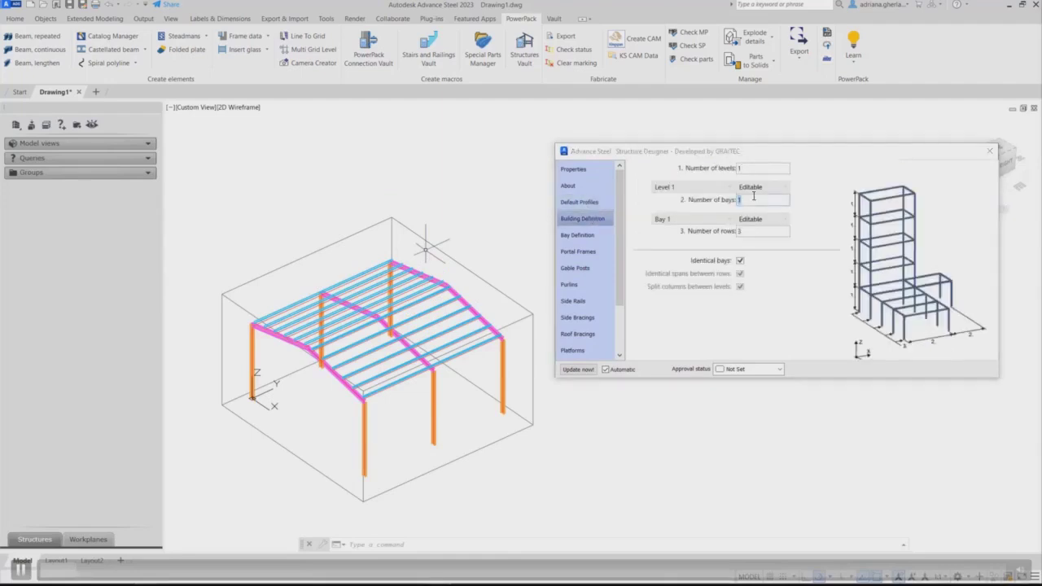
{"action": "type", "text": "3"}
{"action": "double_click", "coordinate": [747, 231]}
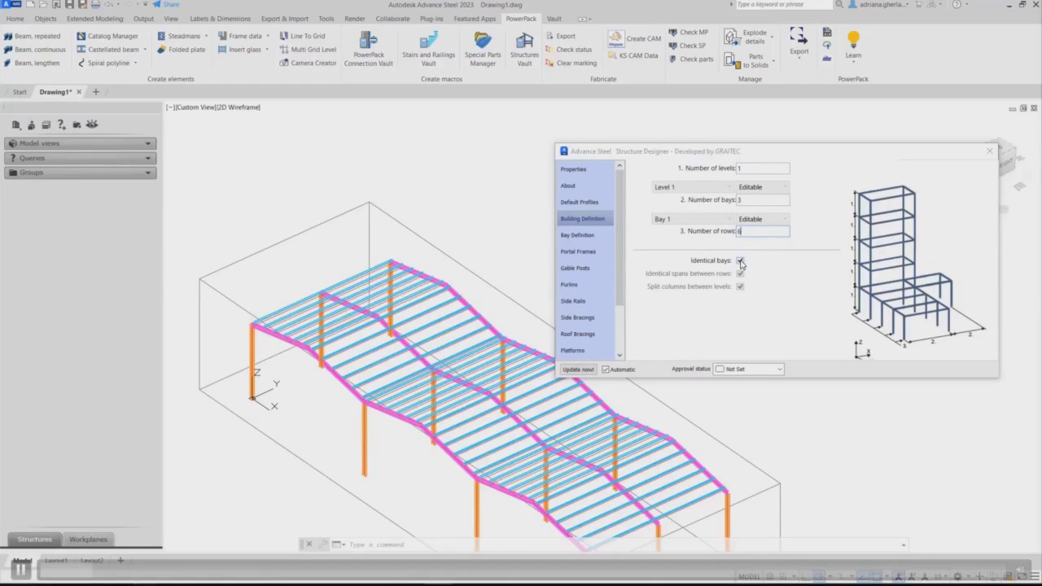
{"action": "key", "text": "Tab"}
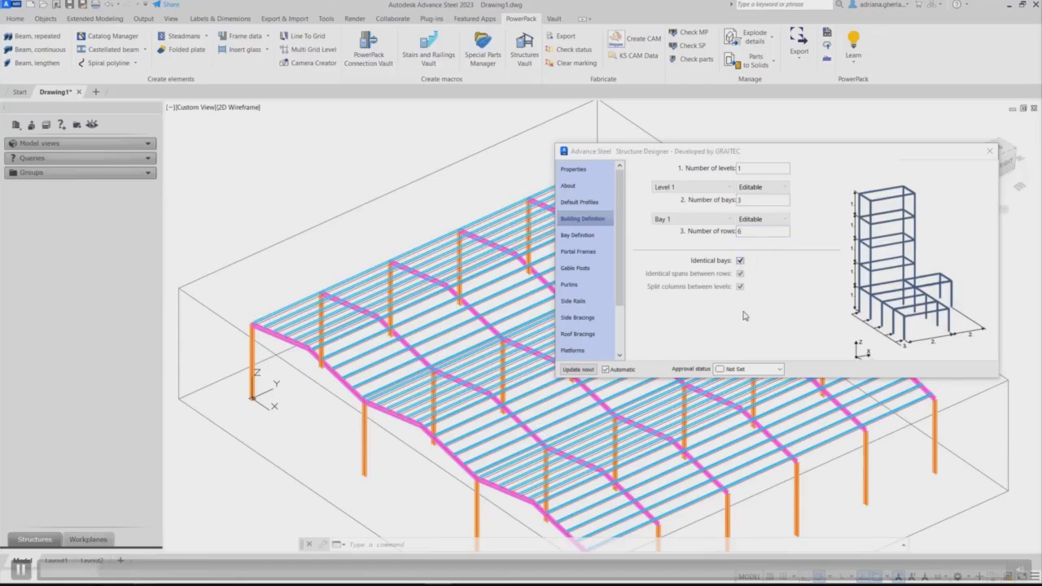
{"action": "left_click", "coordinate": [740, 261]}
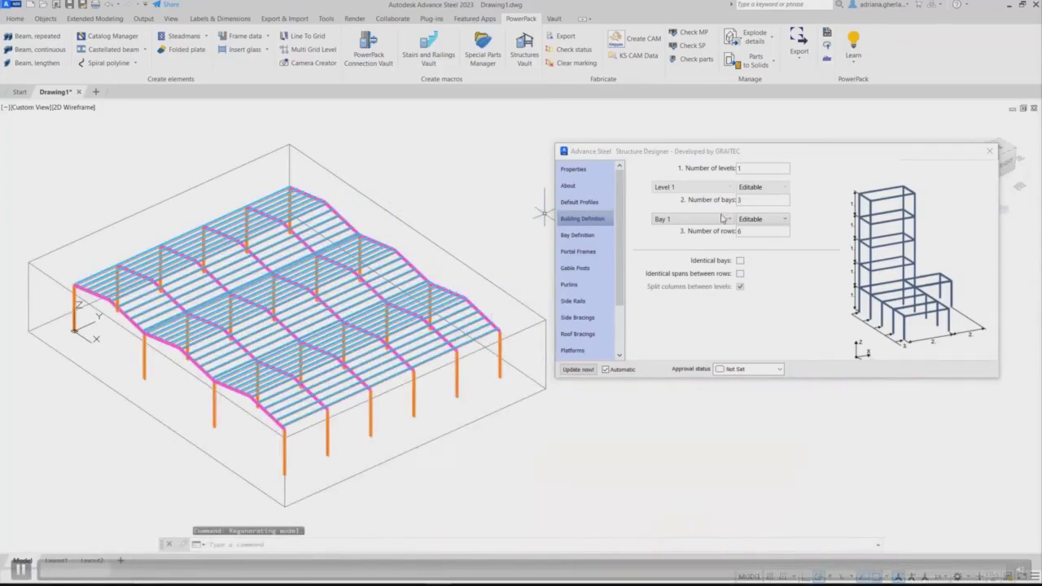
Step: Turn off equal distance between rows for bay 3 in the bay definition
{"action": "left_click", "coordinate": [612, 235]}
{"action": "left_click", "coordinate": [756, 167]}
{"action": "left_click", "coordinate": [706, 200]}
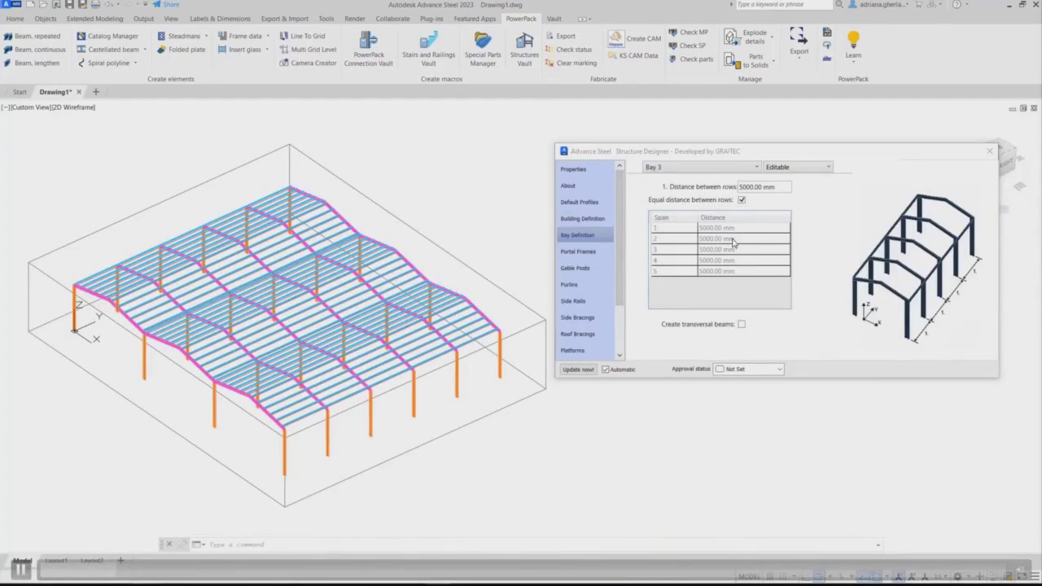
{"action": "left_click", "coordinate": [742, 200]}
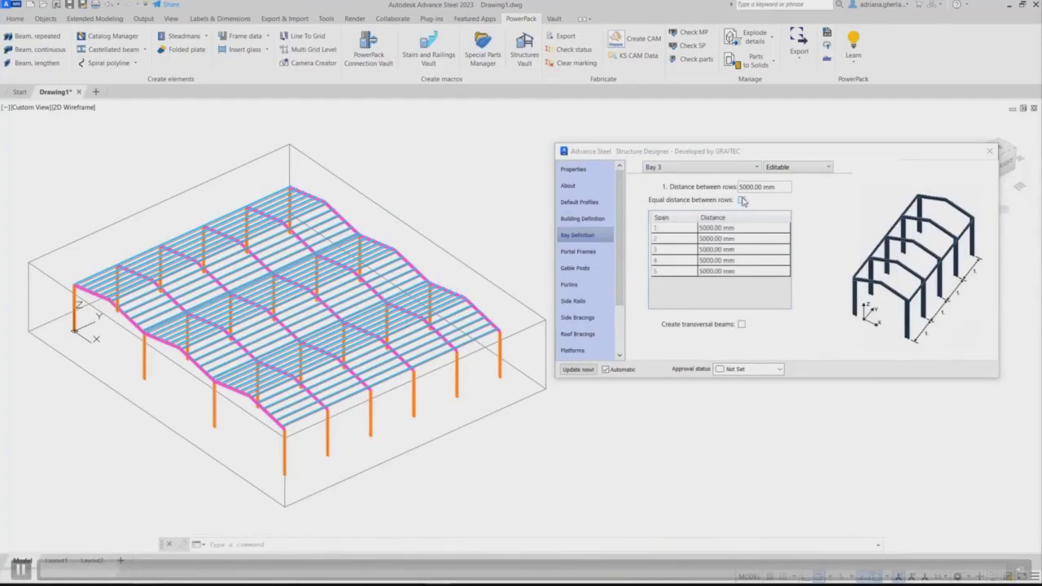
Step: Set the distances of spans 2 and 4 in bay 3 to 10000 mm each
{"action": "left_click", "coordinate": [715, 237]}
{"action": "left_click", "coordinate": [717, 237]}
{"action": "type", "text": "5"}
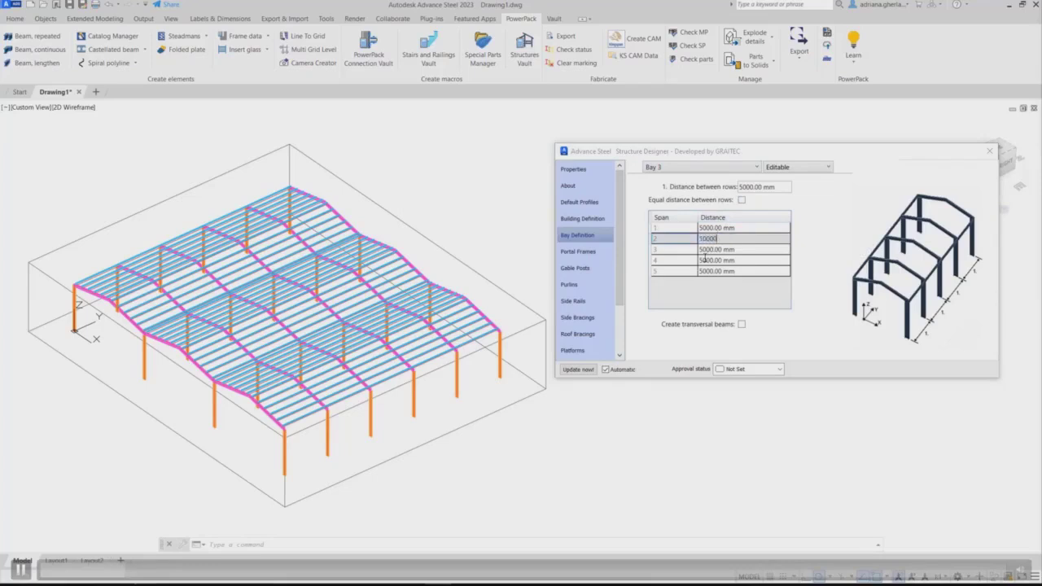
{"action": "type", "text": "000.0"}
{"action": "left_click", "coordinate": [705, 259]}
{"action": "left_click", "coordinate": [707, 259]}
{"action": "type", "text": "10"}
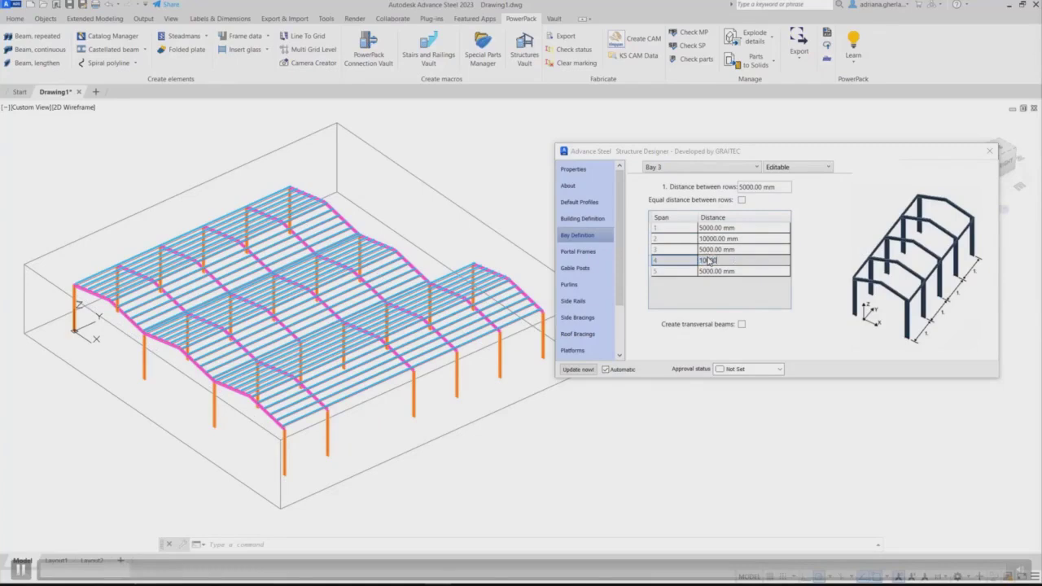
{"action": "key", "text": "Return"}
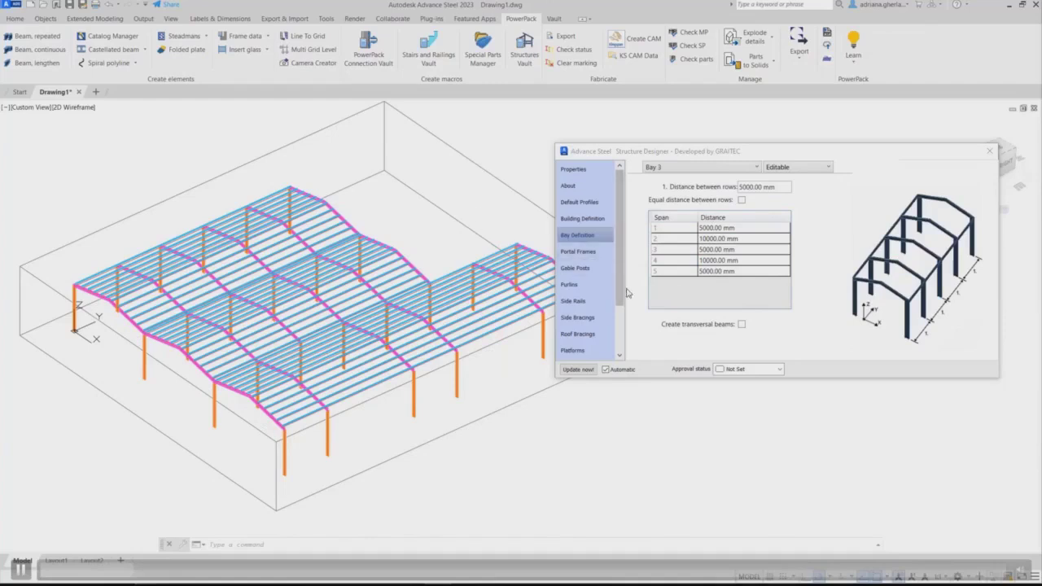
Step: Enable the center gable post for portal 6 of bay 1
{"action": "left_click", "coordinate": [590, 250]}
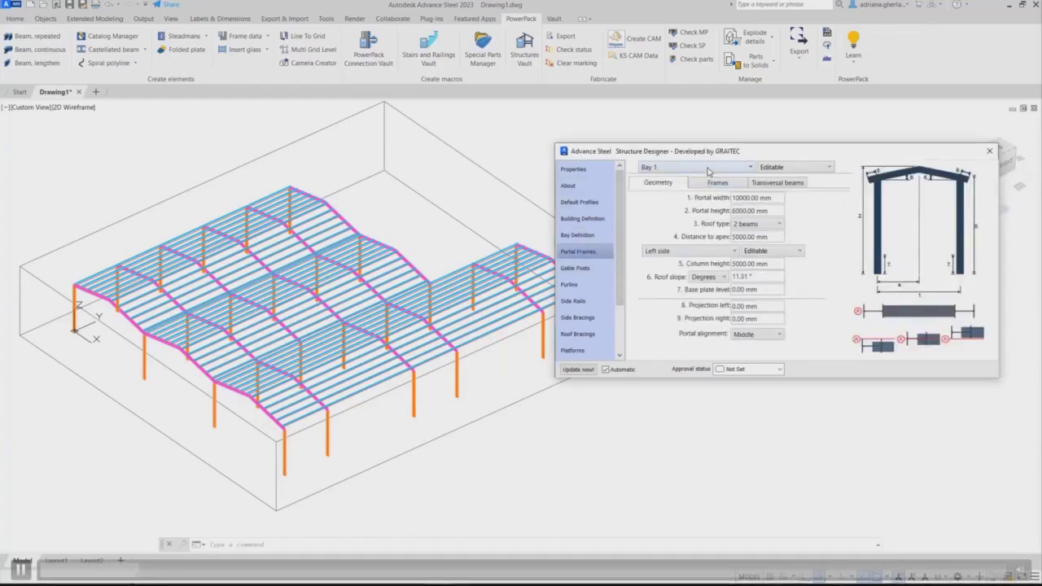
{"action": "left_click", "coordinate": [575, 268]}
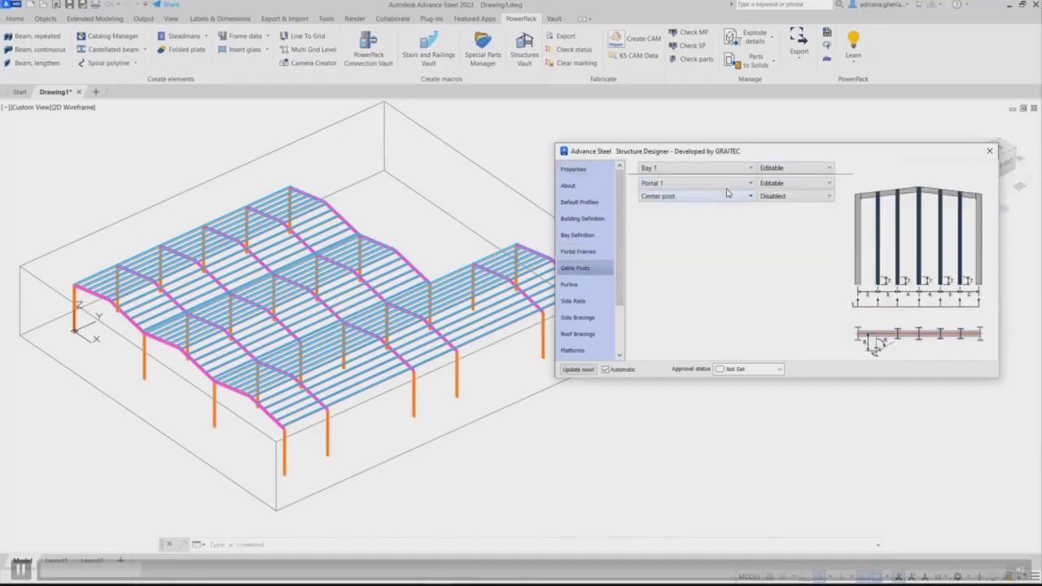
{"action": "left_click", "coordinate": [675, 184]}
{"action": "left_click", "coordinate": [691, 248]}
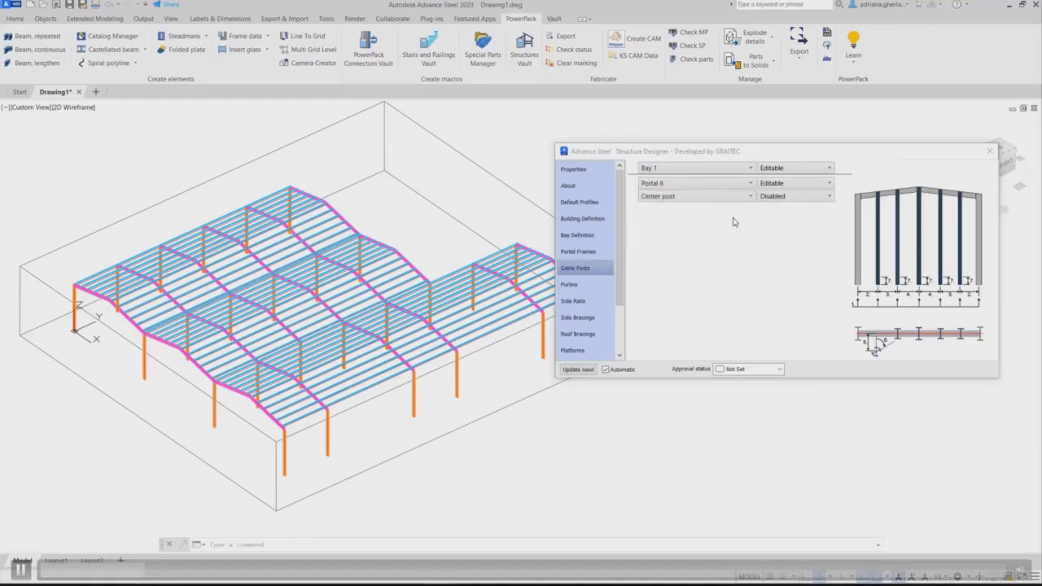
{"action": "left_click", "coordinate": [769, 197]}
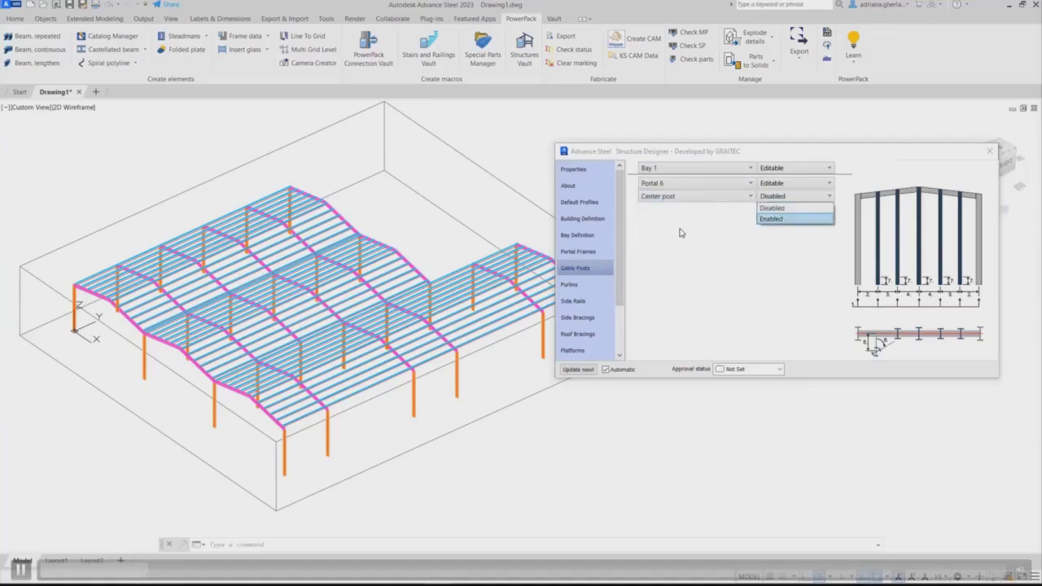
{"action": "left_click", "coordinate": [777, 219]}
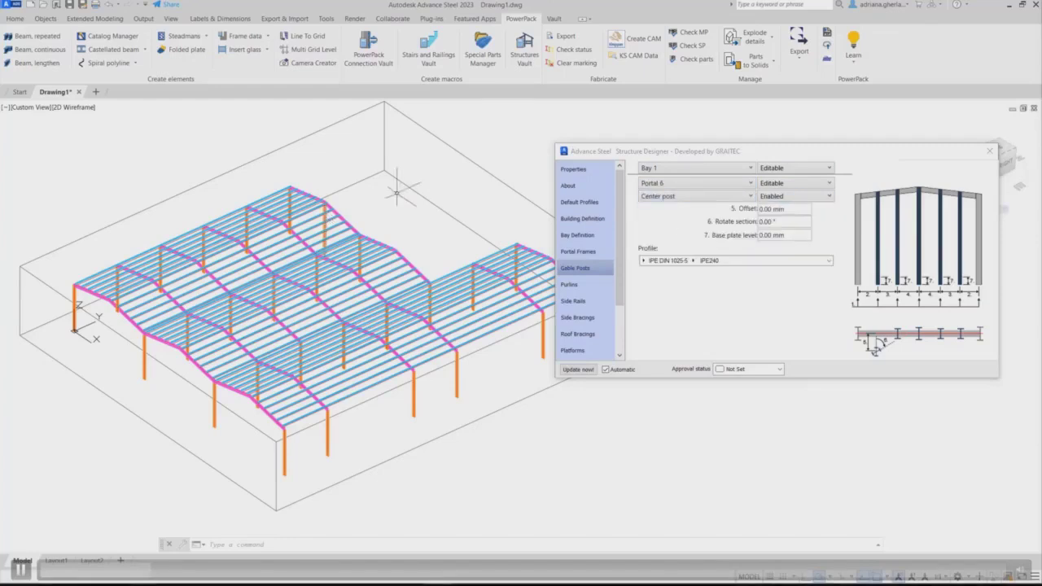
Step: Enable the center gable post for portal 6 of bay 2
{"action": "middle_click_drag", "start_coordinate": [326, 301], "coordinate": [479, 180], "text": "shift"}
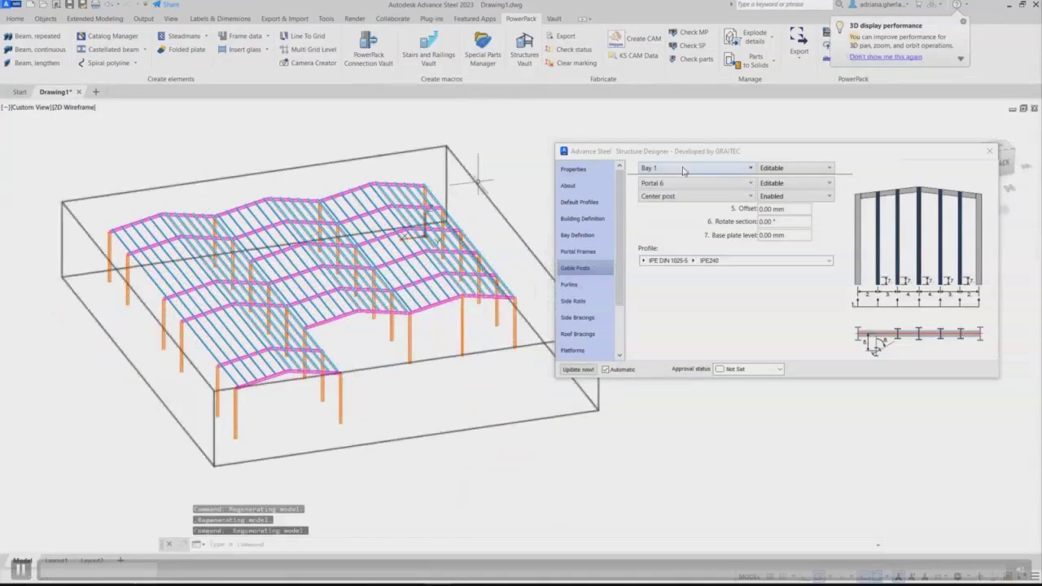
{"action": "left_click", "coordinate": [685, 170]}
{"action": "left_click", "coordinate": [687, 183]}
{"action": "left_click", "coordinate": [687, 183]}
{"action": "left_click", "coordinate": [692, 184]}
{"action": "left_click", "coordinate": [794, 196]}
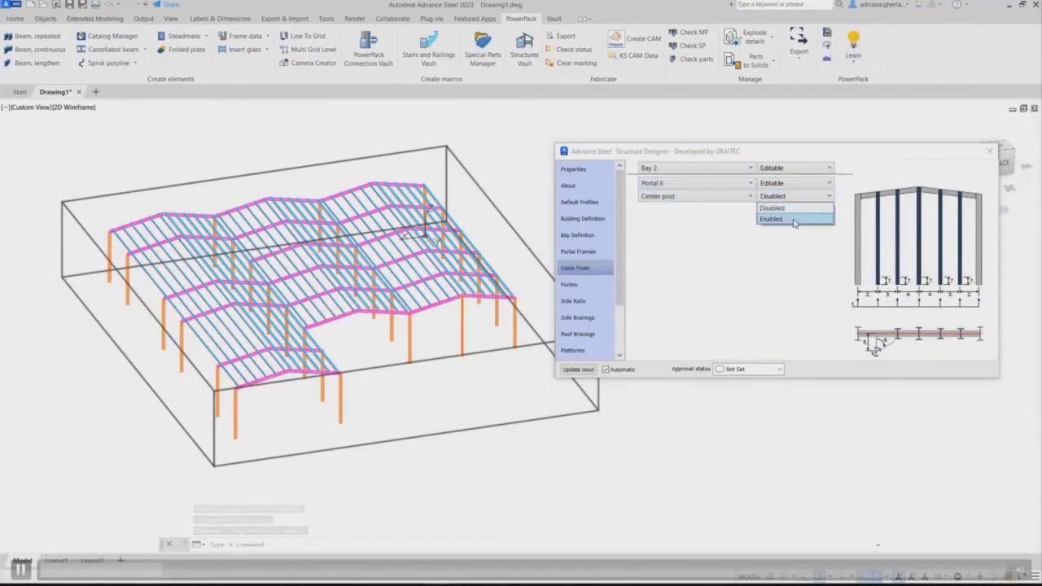
{"action": "left_click", "coordinate": [732, 218]}
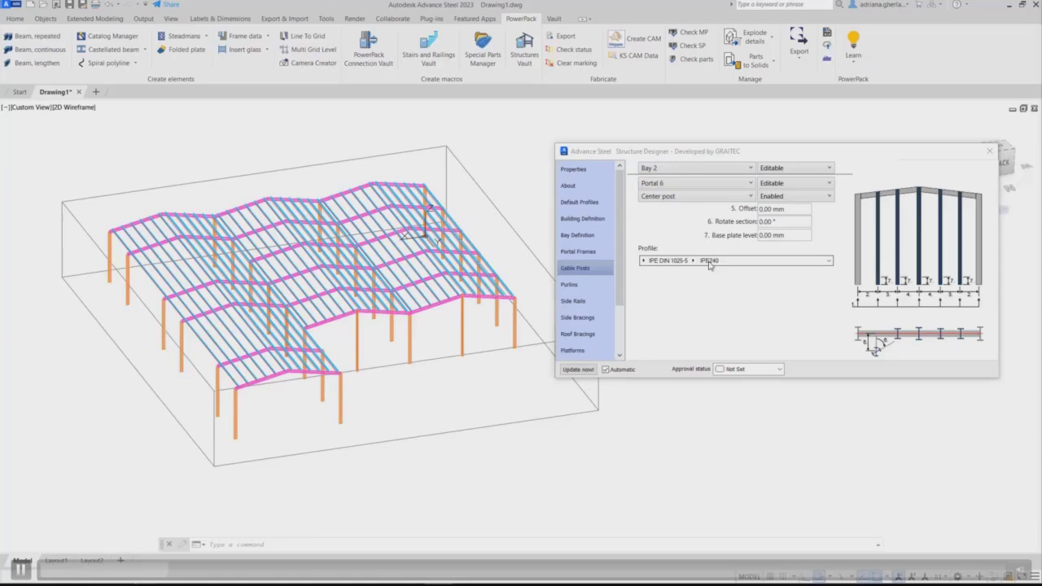
Step: Enable the center gable post for portal 6 of bay 3
{"action": "left_click", "coordinate": [694, 168]}
{"action": "left_click", "coordinate": [666, 202]}
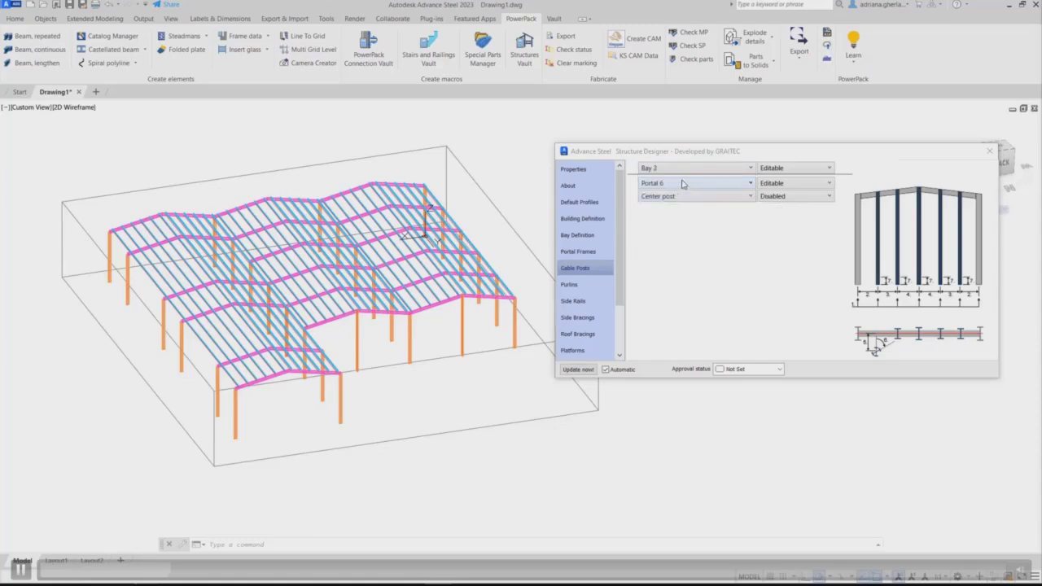
{"action": "left_click", "coordinate": [776, 196]}
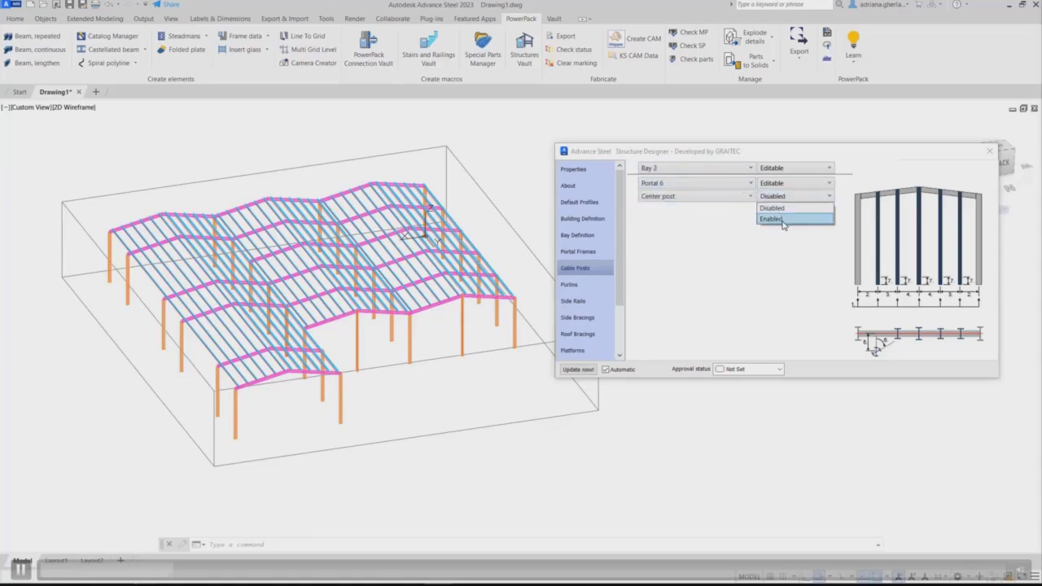
{"action": "key", "text": "Return"}
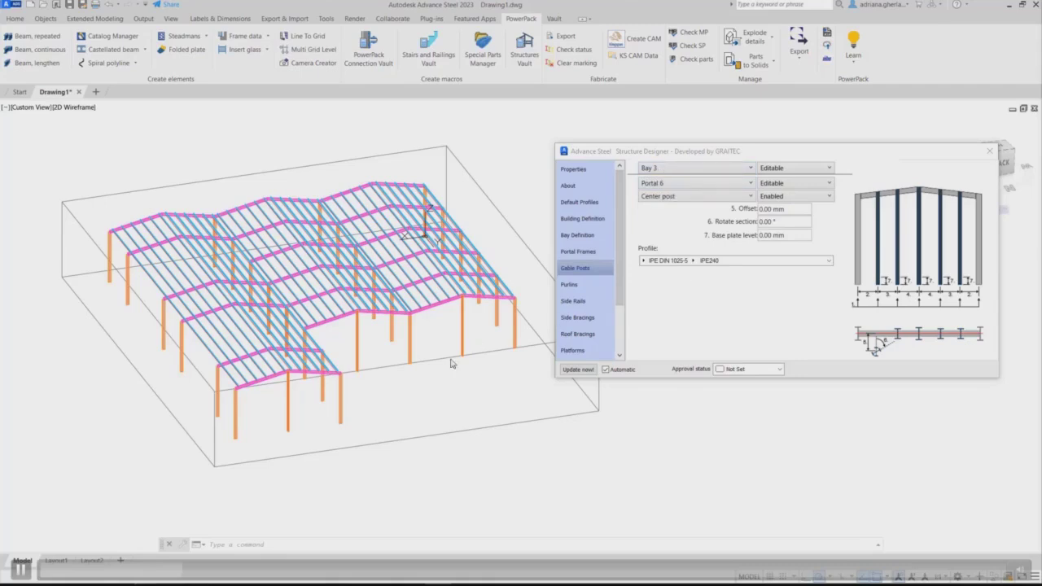
Step: Enable the left-side gable posts for portal 1 of bay 1 with one post
{"action": "middle_click_drag", "start_coordinate": [366, 380], "coordinate": [664, 396], "text": "shift"}
{"action": "left_click", "coordinate": [670, 172]}
{"action": "left_click", "coordinate": [674, 179]}
{"action": "left_click", "coordinate": [675, 186]}
{"action": "left_click", "coordinate": [676, 197]}
{"action": "left_click", "coordinate": [678, 197]}
{"action": "left_click", "coordinate": [681, 220]}
{"action": "left_click", "coordinate": [780, 199]}
{"action": "left_click", "coordinate": [780, 220]}
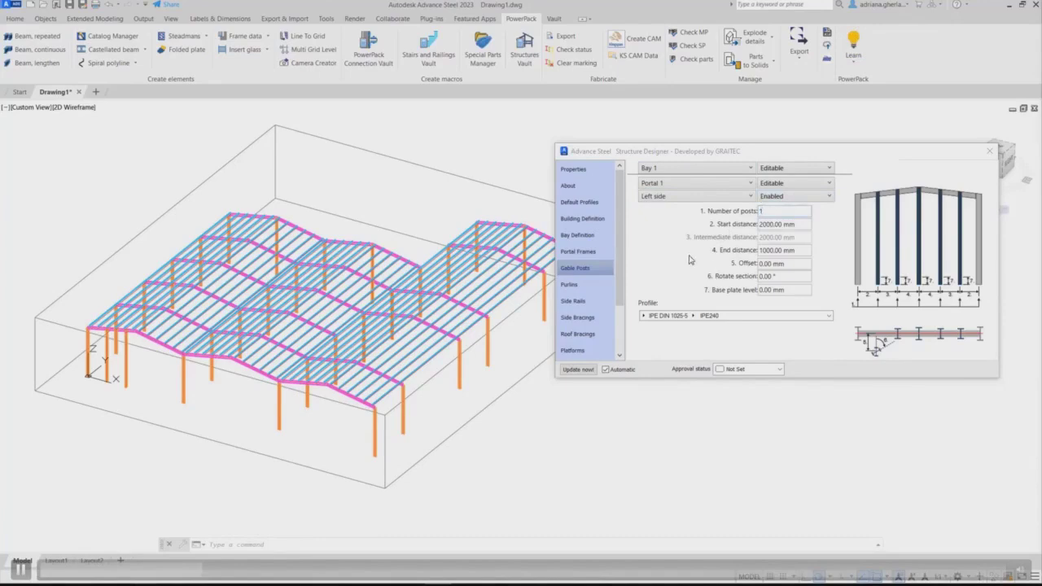
{"action": "left_click", "coordinate": [781, 224]}
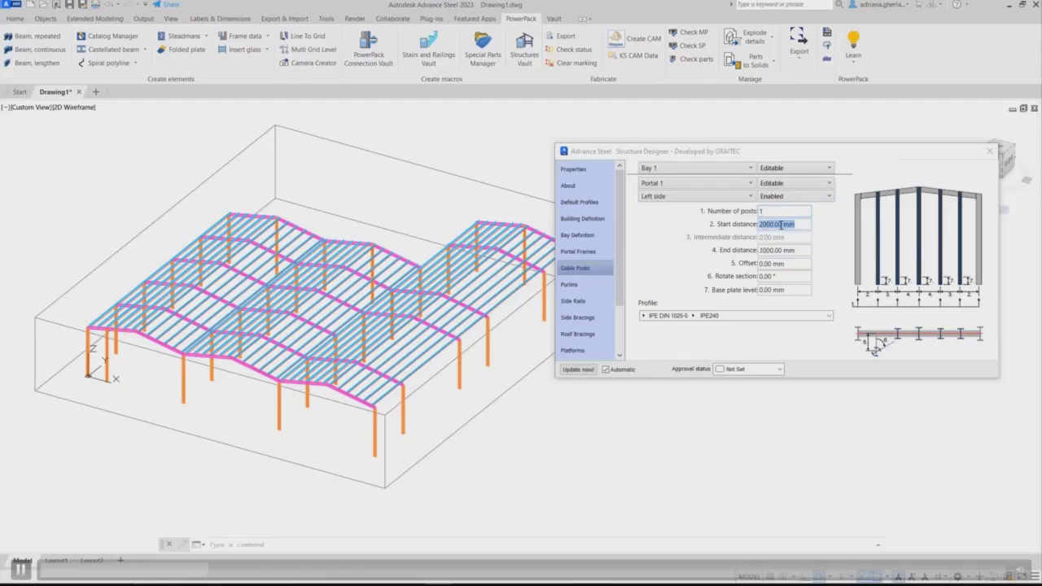
Step: Enable the right-side gable posts for portal 1 of bay 1 and set the number of posts to 1
{"action": "left_click", "coordinate": [691, 196]}
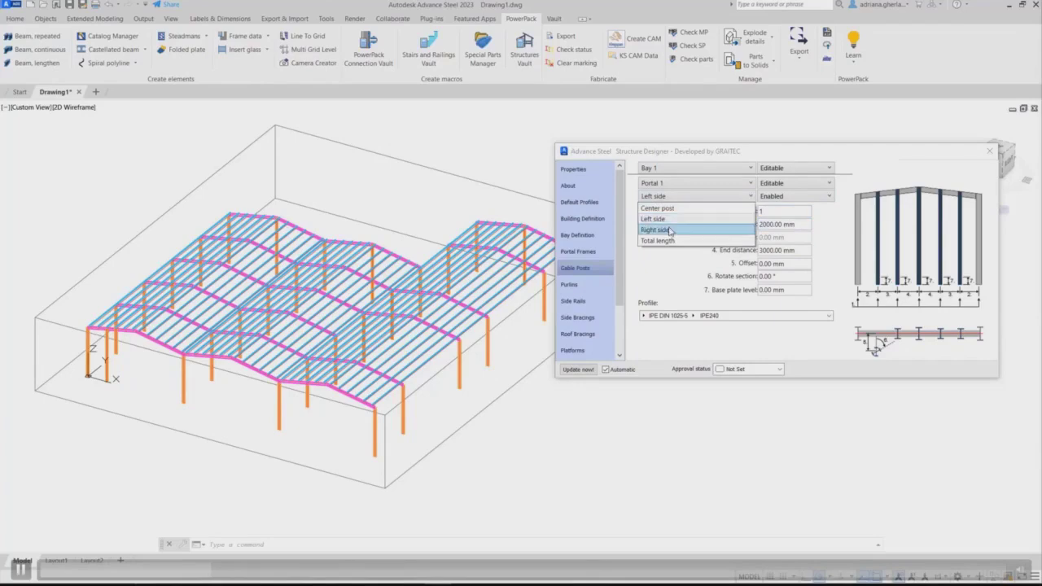
{"action": "left_click", "coordinate": [670, 233]}
{"action": "left_click", "coordinate": [765, 198]}
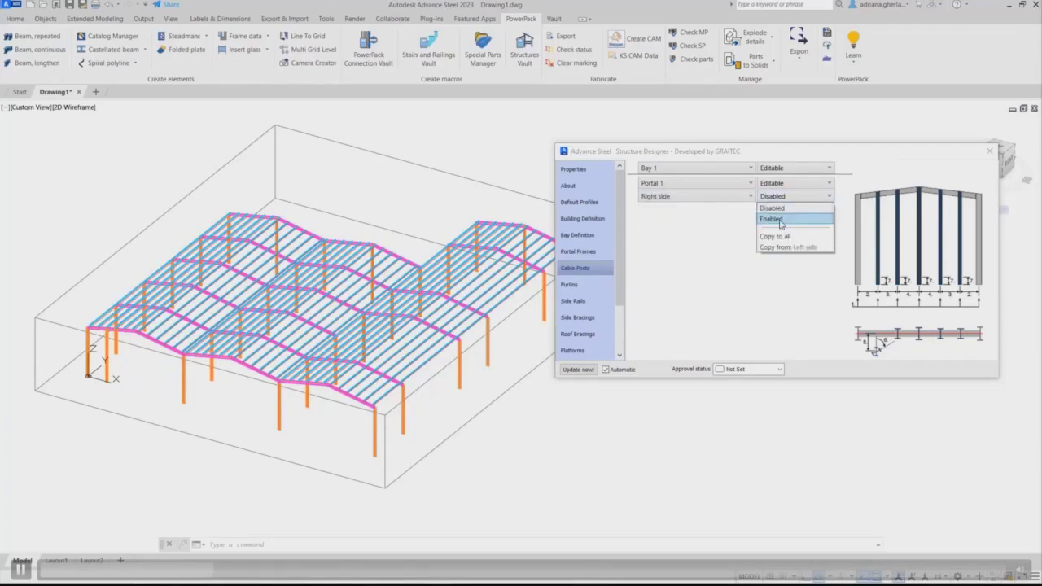
{"action": "left_click", "coordinate": [781, 222]}
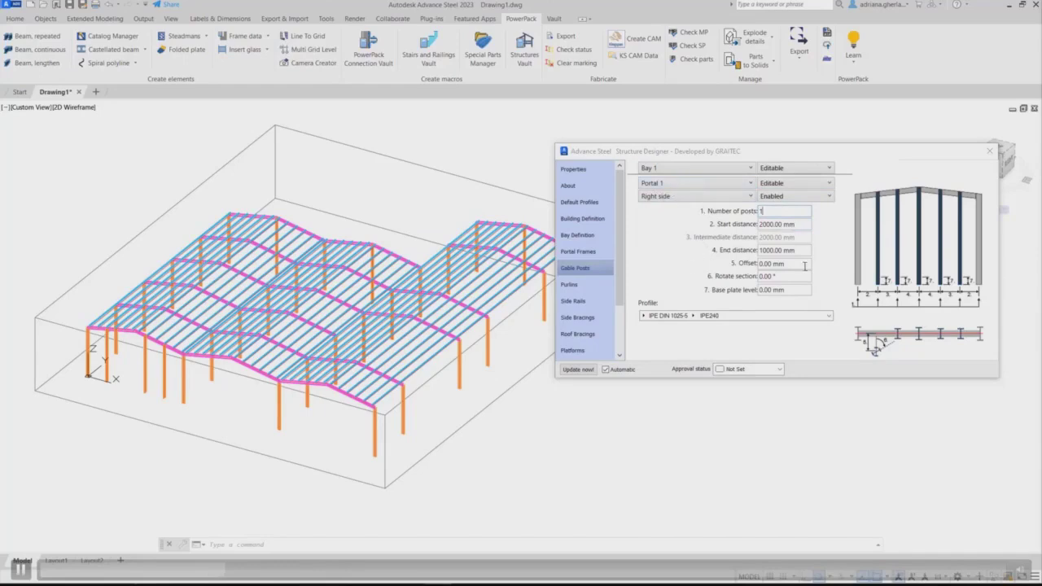
{"action": "key", "text": "Tab"}
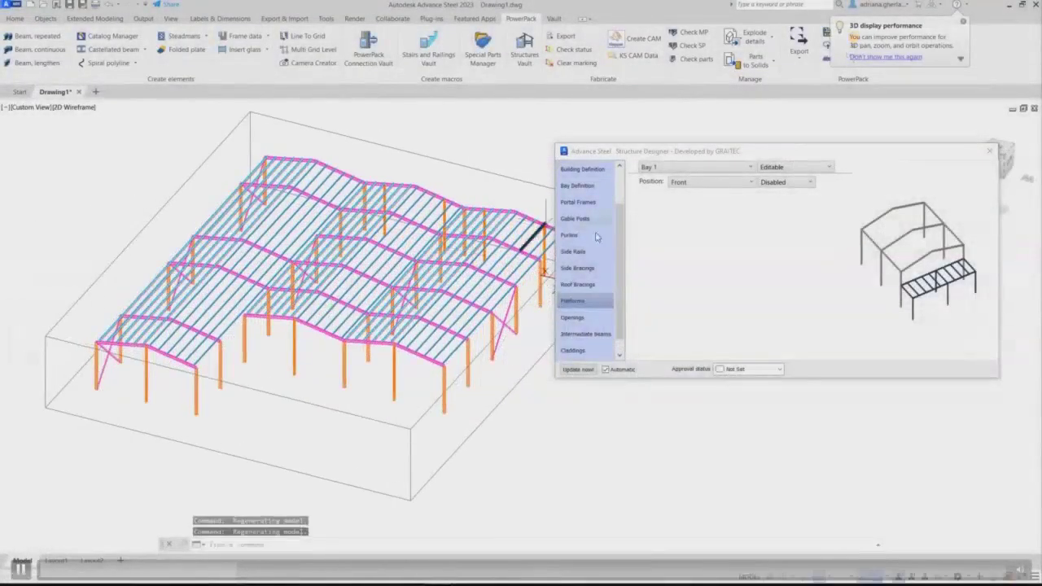
Step: Enable a platform at the back position of bay 2
{"action": "left_click", "coordinate": [695, 168]}
{"action": "left_click", "coordinate": [688, 187]}
{"action": "left_click", "coordinate": [695, 182]}
{"action": "left_click", "coordinate": [684, 201]}
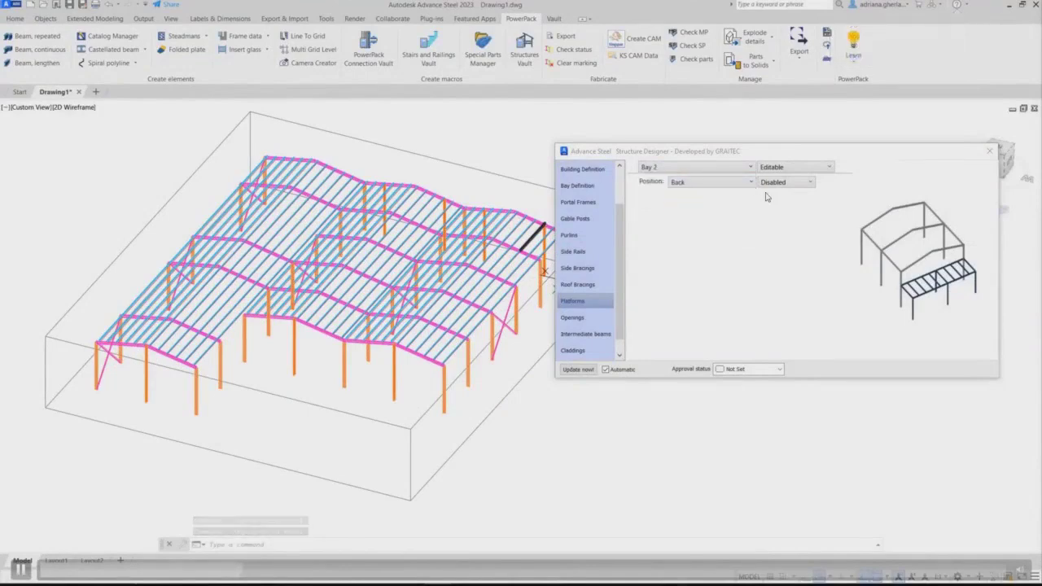
{"action": "left_click", "coordinate": [775, 184]}
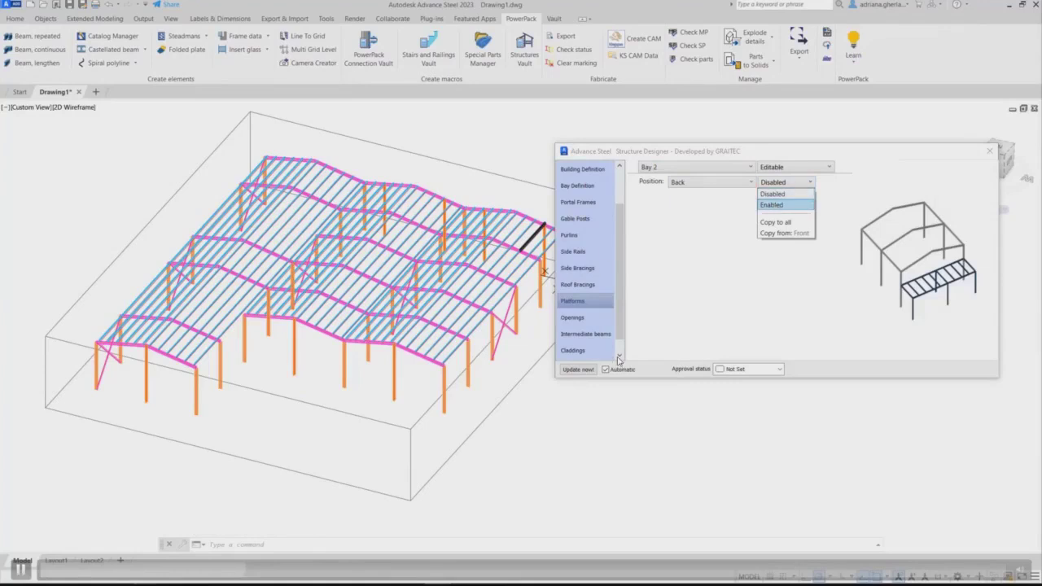
{"action": "key", "text": "Return"}
Step: Set the bay 2 back platform's height to 3000 mm and its left and right beam lengths to 5000 mm each
{"action": "left_click", "coordinate": [759, 211]}
{"action": "type", "text": "3000"}
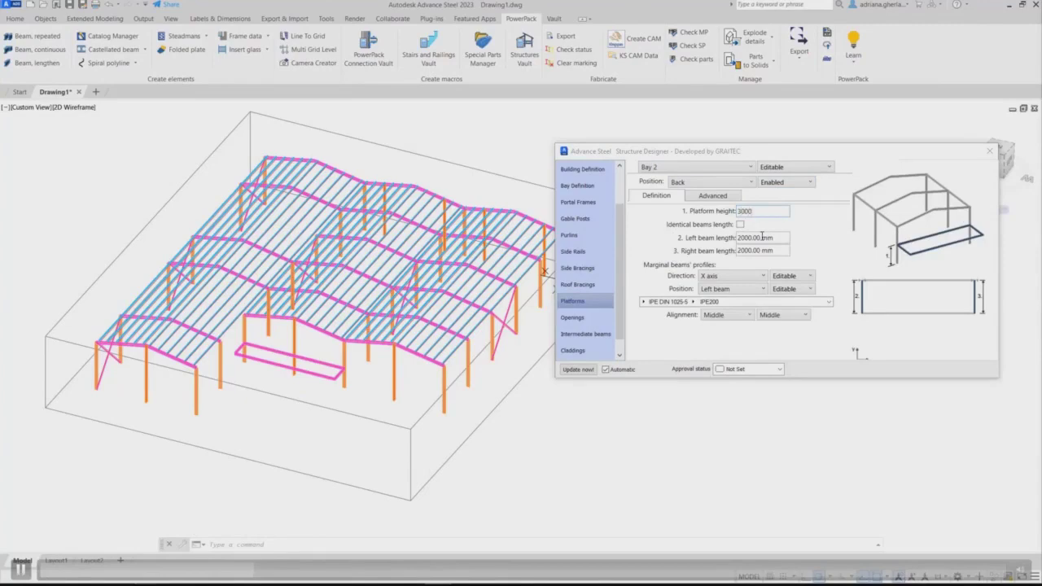
{"action": "left_click", "coordinate": [762, 237]}
{"action": "type", "text": "5"}
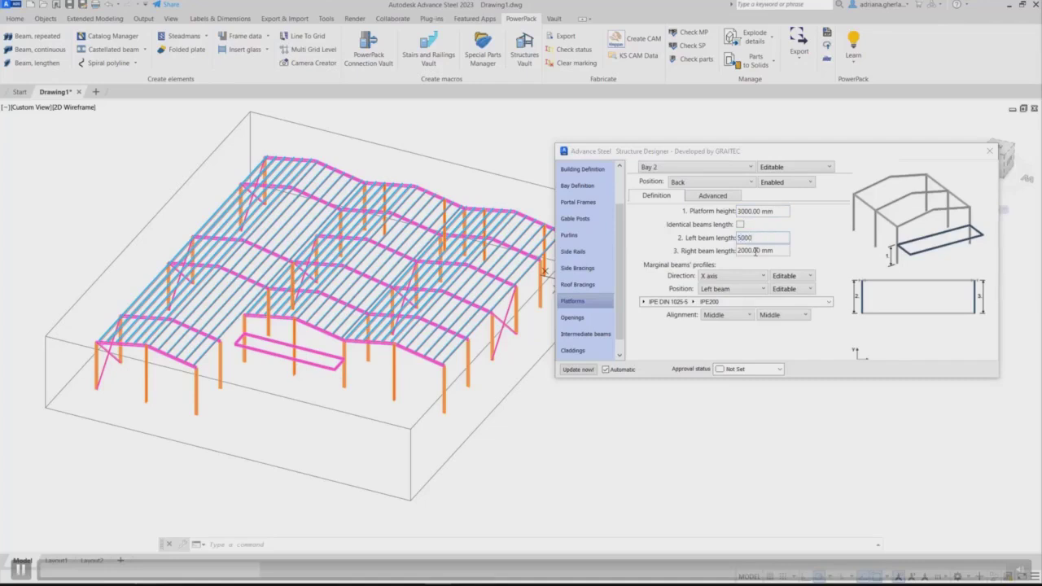
{"action": "left_click", "coordinate": [756, 251]}
{"action": "type", "text": "5"}
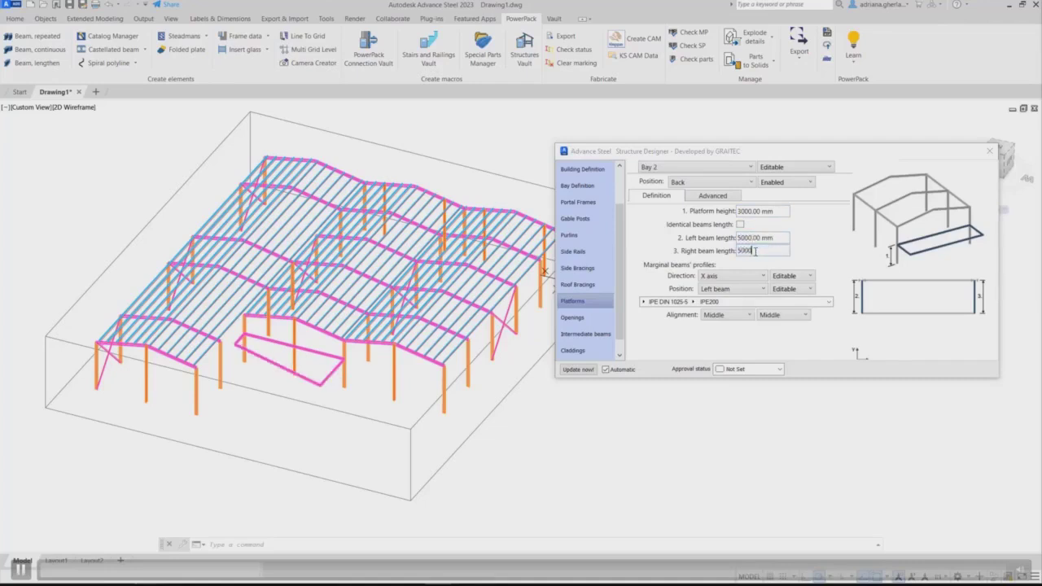
{"action": "type", "text": "000"}
{"action": "key", "text": "Return"}
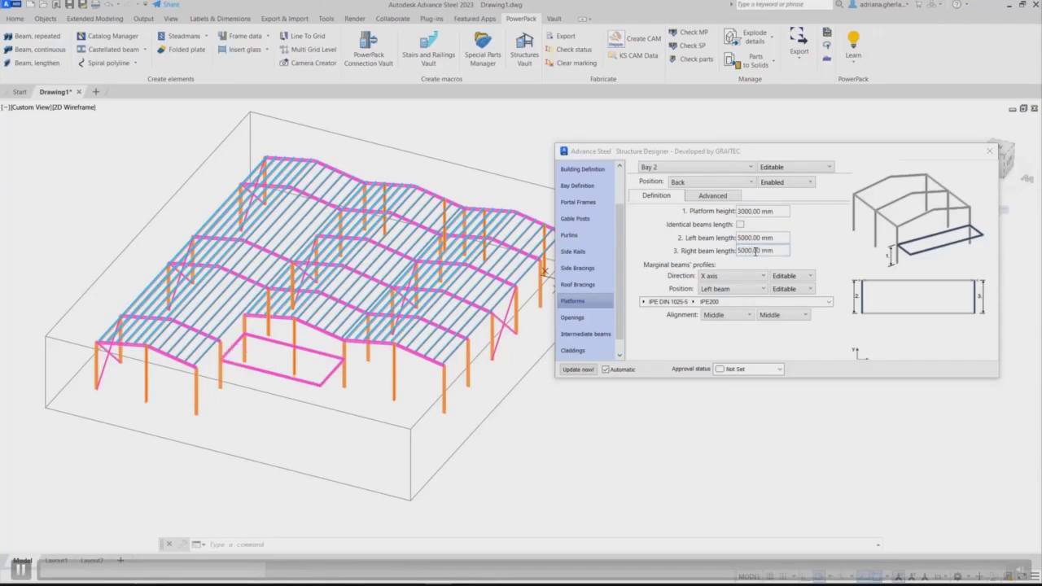
Step: Enable front marginal columns along the X axis for the back platform of bay 2
{"action": "left_click", "coordinate": [708, 197]}
{"action": "left_click", "coordinate": [705, 213]}
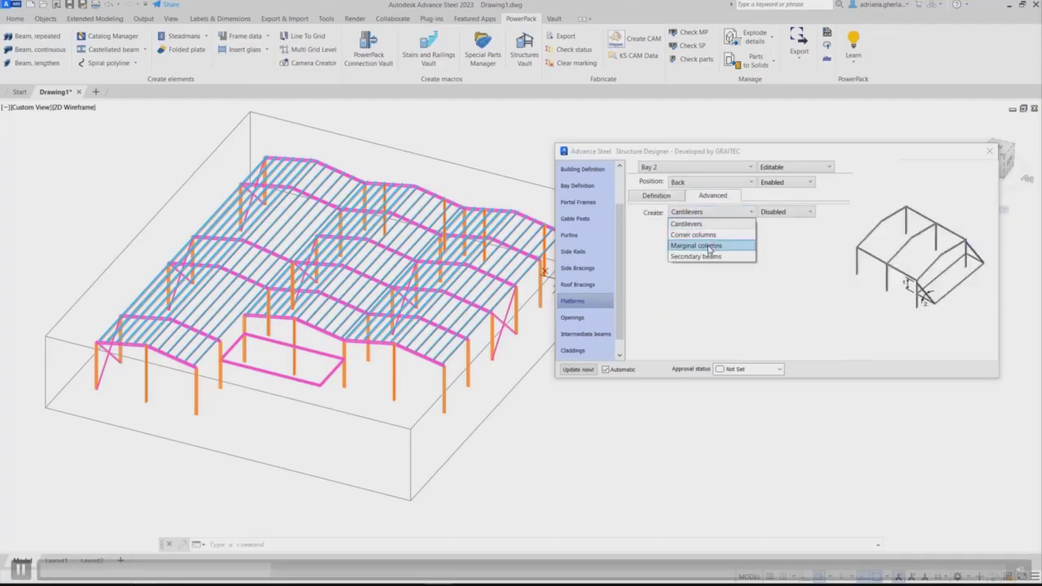
{"action": "left_click", "coordinate": [709, 248]}
{"action": "left_click", "coordinate": [770, 212]}
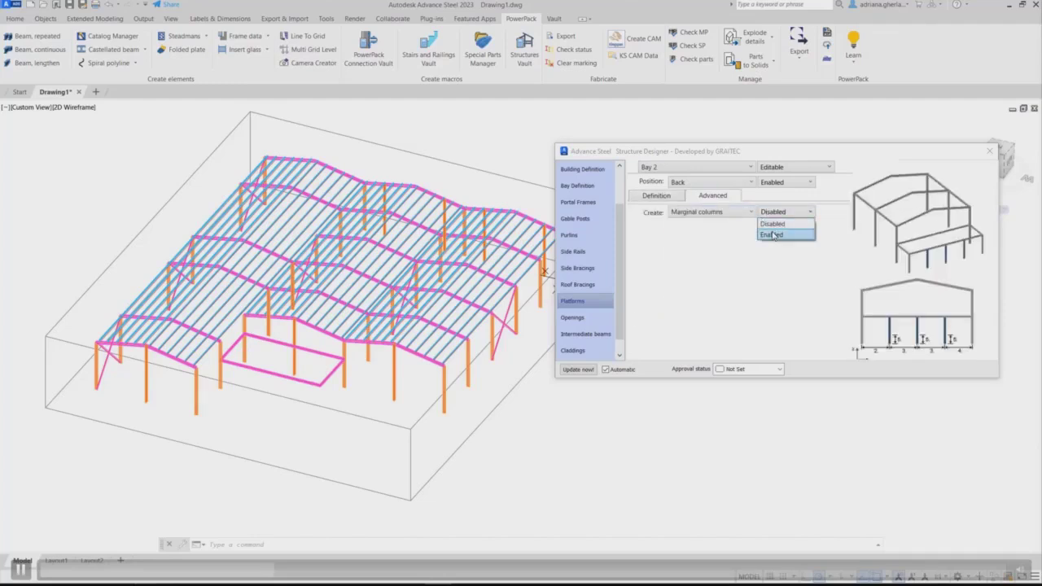
{"action": "left_click", "coordinate": [764, 236]}
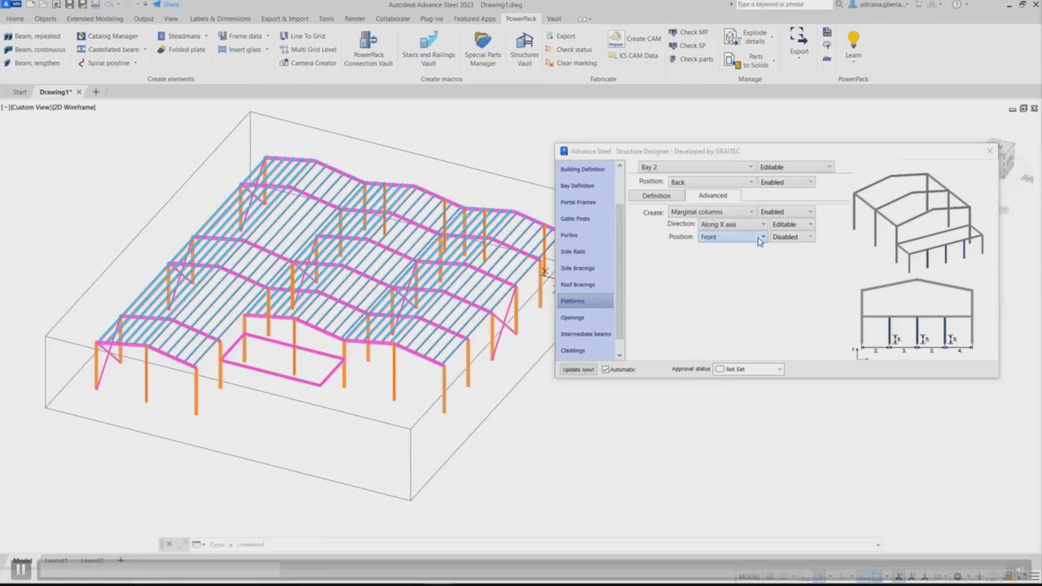
{"action": "left_click", "coordinate": [787, 237]}
{"action": "left_click", "coordinate": [784, 261]}
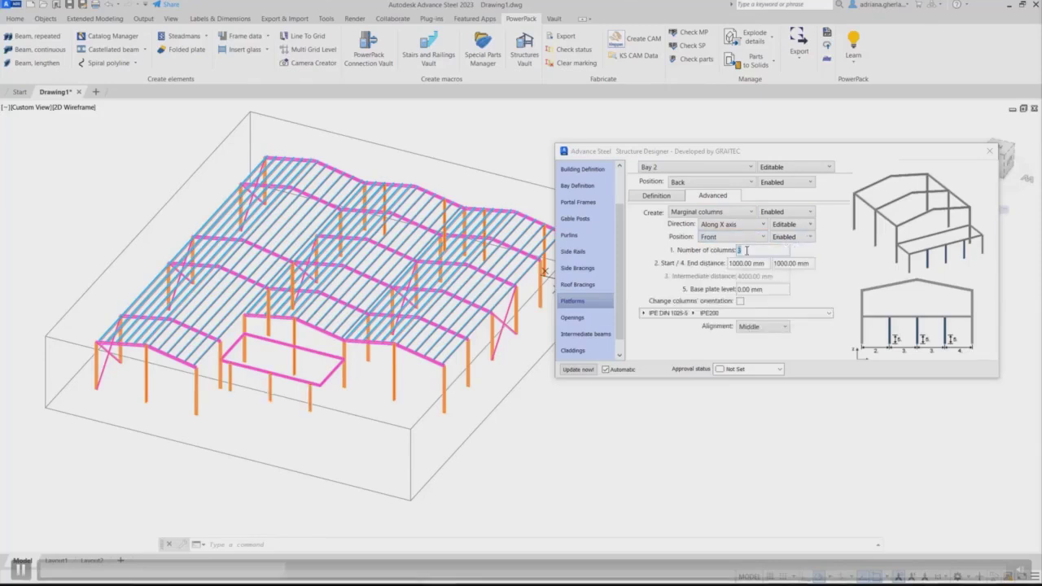
Step: Set the platform's marginal columns to a 0 mm start distance, a 3000 mm end distance and the IPE240 profile
{"action": "left_click", "coordinate": [730, 264]}
{"action": "type", "text": "0"}
{"action": "left_click", "coordinate": [780, 263]}
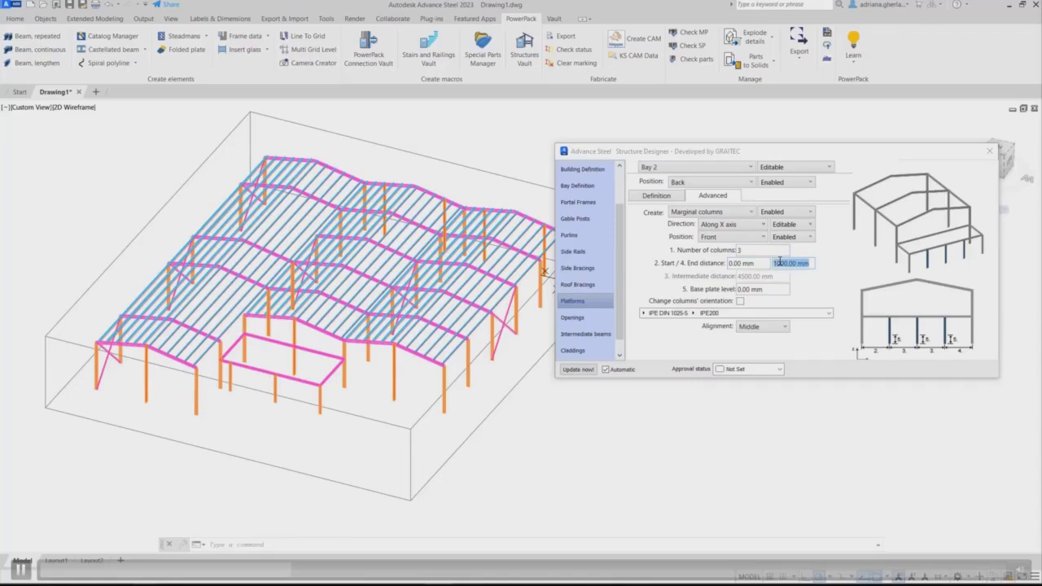
{"action": "type", "text": "30"}
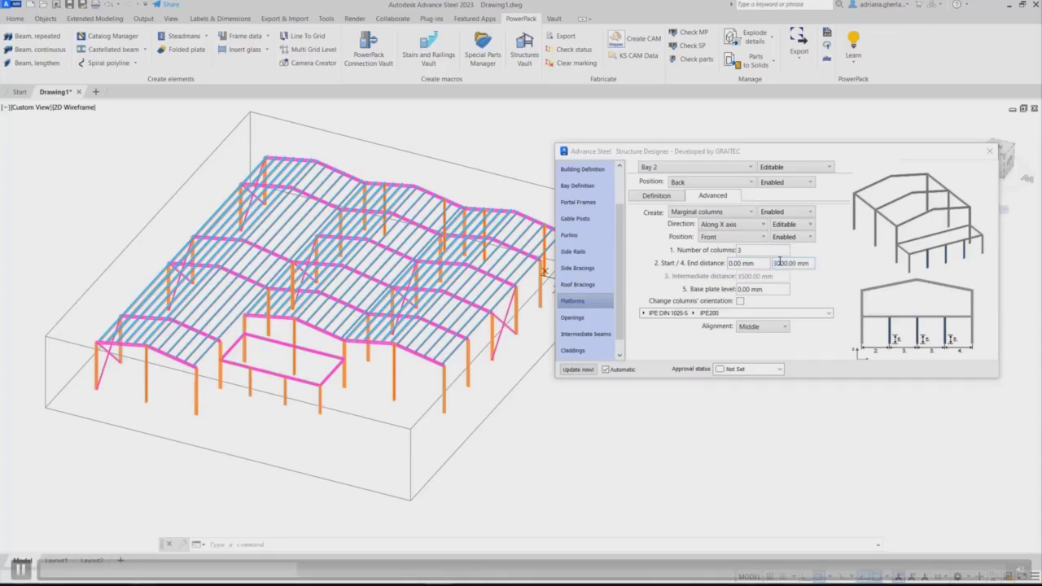
{"action": "left_click", "coordinate": [692, 313]}
{"action": "left_click", "coordinate": [695, 412]}
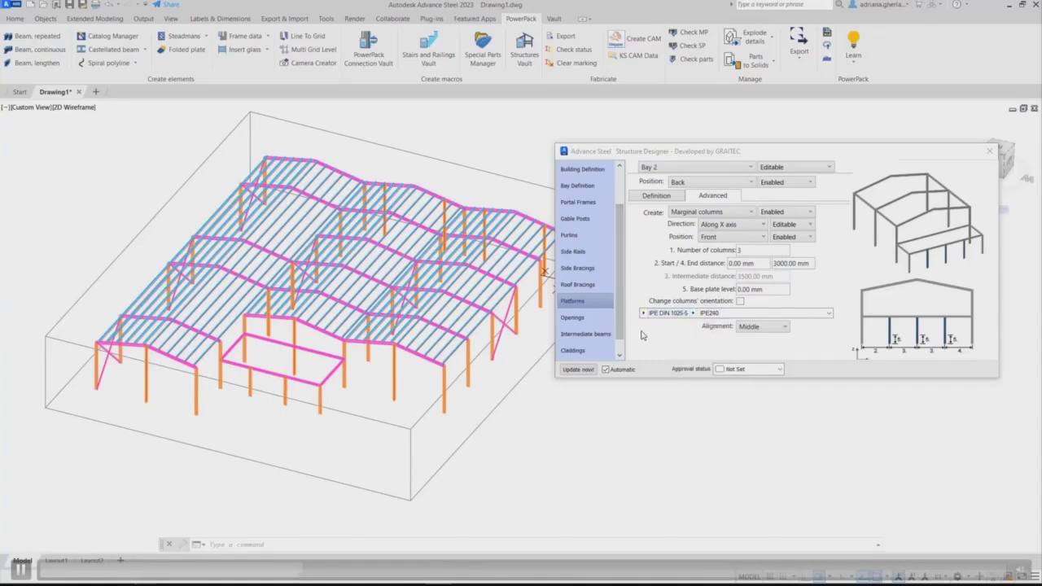
Step: Enable a gate frame opening at the front of bay 1
{"action": "left_click", "coordinate": [573, 317]}
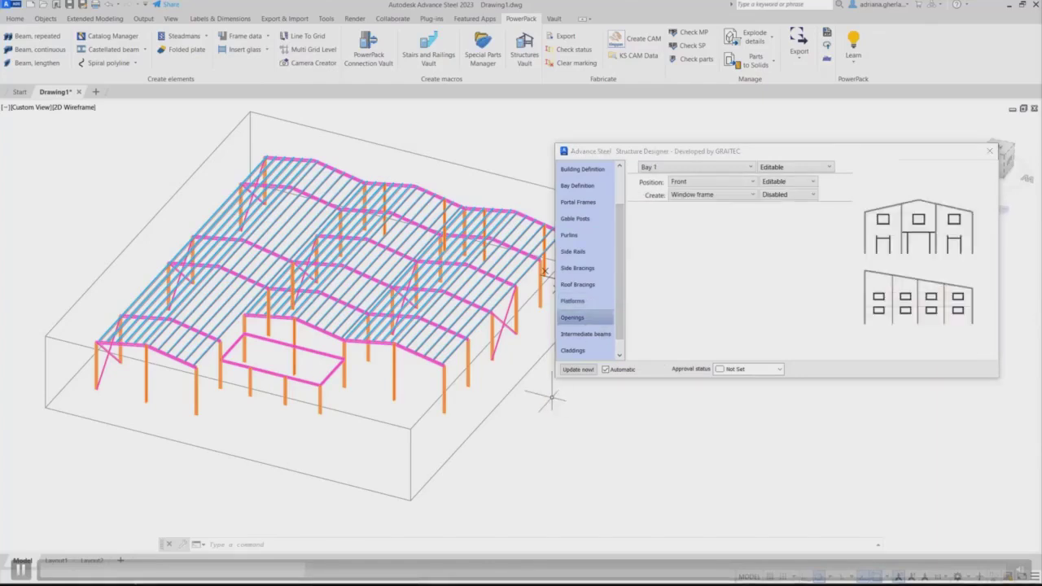
{"action": "middle_click_drag", "start_coordinate": [544, 271], "coordinate": [268, 413], "text": "shift"}
{"action": "left_click", "coordinate": [708, 194]}
{"action": "left_click", "coordinate": [698, 228]}
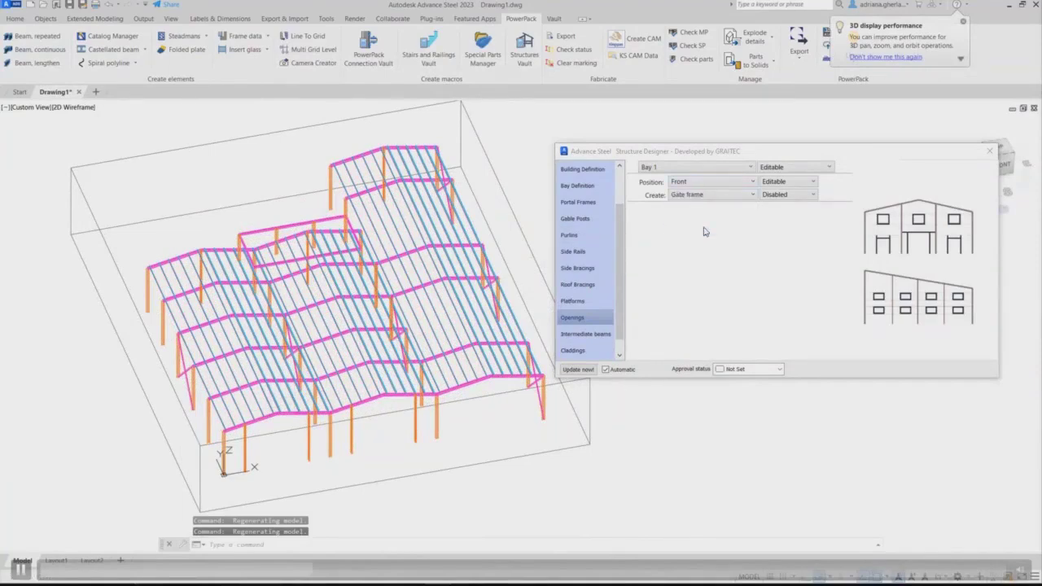
{"action": "left_click", "coordinate": [781, 197]}
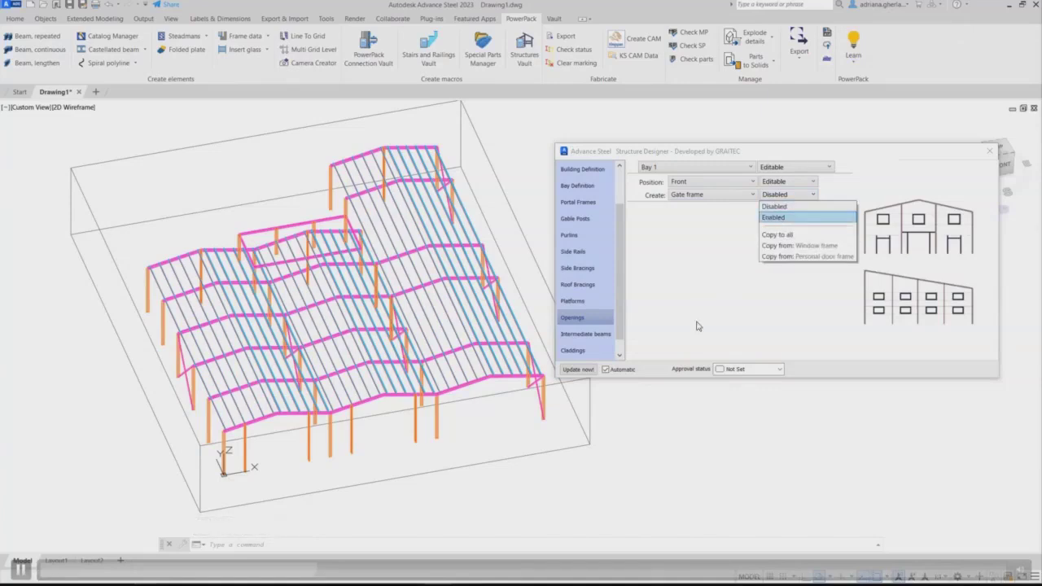
{"action": "key", "text": "Return"}
Step: Set the gate frame's length to 3000 mm, height to 4000 mm and extension length to 1500 mm
{"action": "left_click", "coordinate": [761, 256]}
{"action": "key", "text": "Tab"}
{"action": "type", "text": "4"}
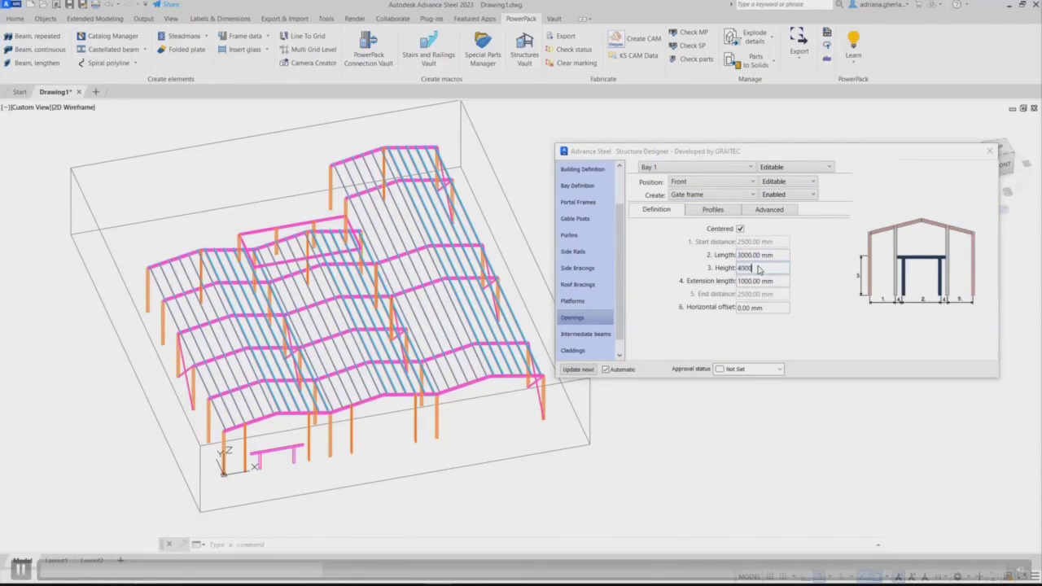
{"action": "key", "text": "Return"}
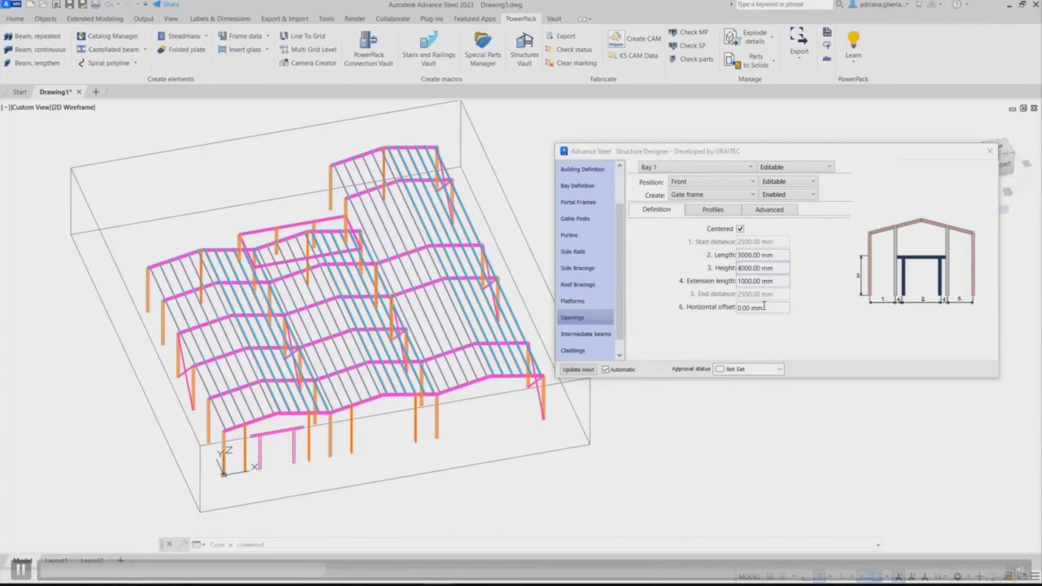
{"action": "left_click", "coordinate": [762, 281]}
{"action": "type", "text": "1500"}
{"action": "key", "text": "Return"}
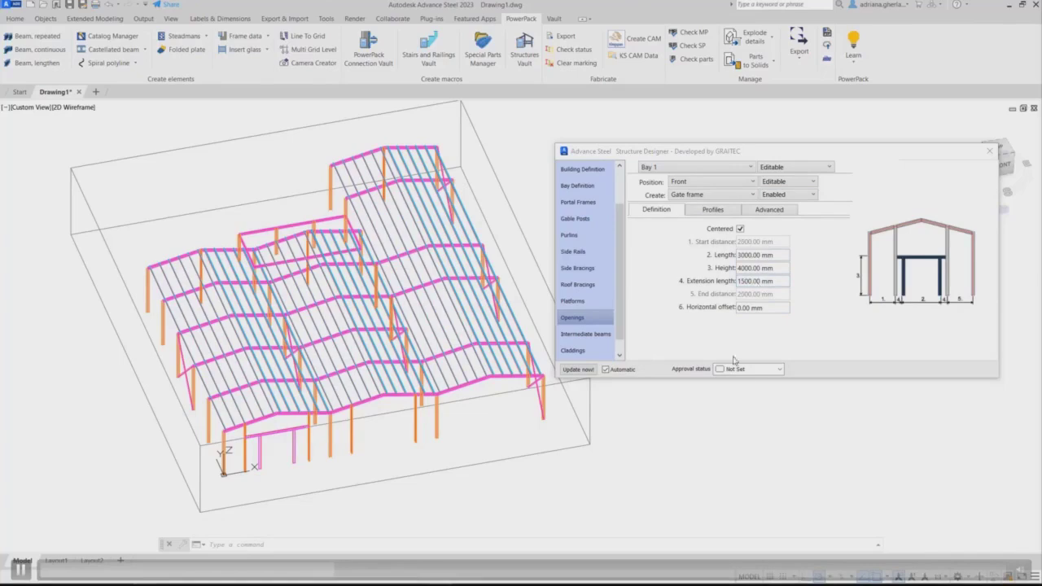
Step: Save the configured structure in the Structure Designer library as a template named New Frame
{"action": "middle_click_drag", "start_coordinate": [366, 358], "coordinate": [486, 387], "text": "shift"}
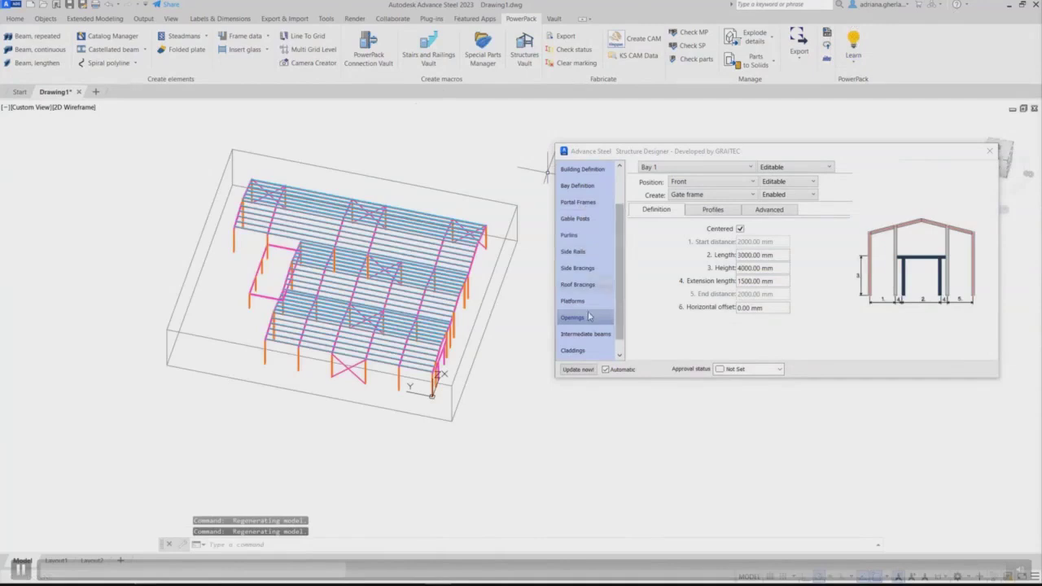
{"action": "scroll", "coordinate": [583, 351], "scroll_direction": "down", "scroll_amount": 1}
{"action": "left_click", "coordinate": [583, 350]}
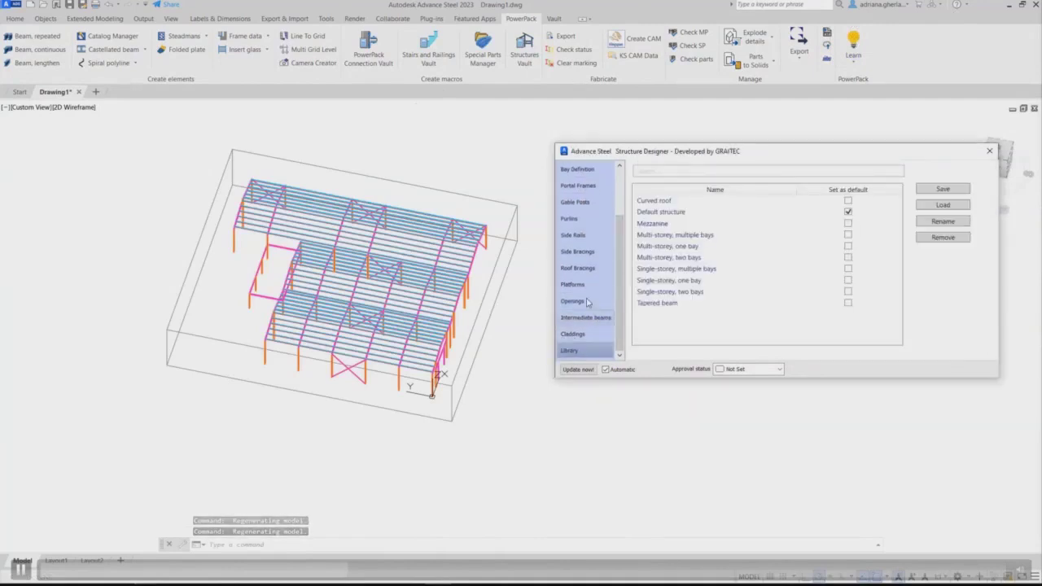
{"action": "left_click", "coordinate": [939, 191]}
{"action": "type", "text": "New Frame"}
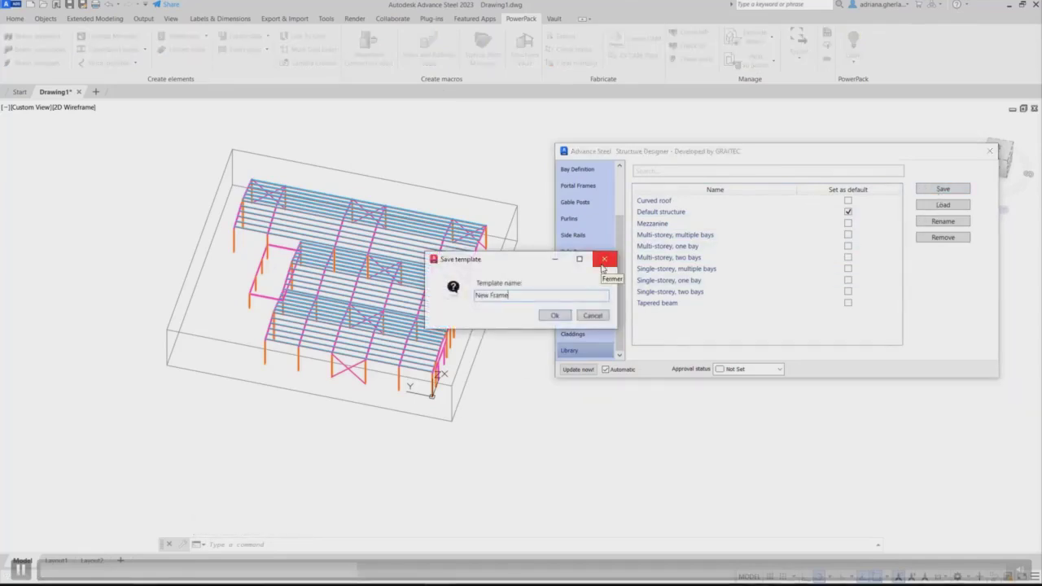
{"action": "left_click", "coordinate": [548, 317]}
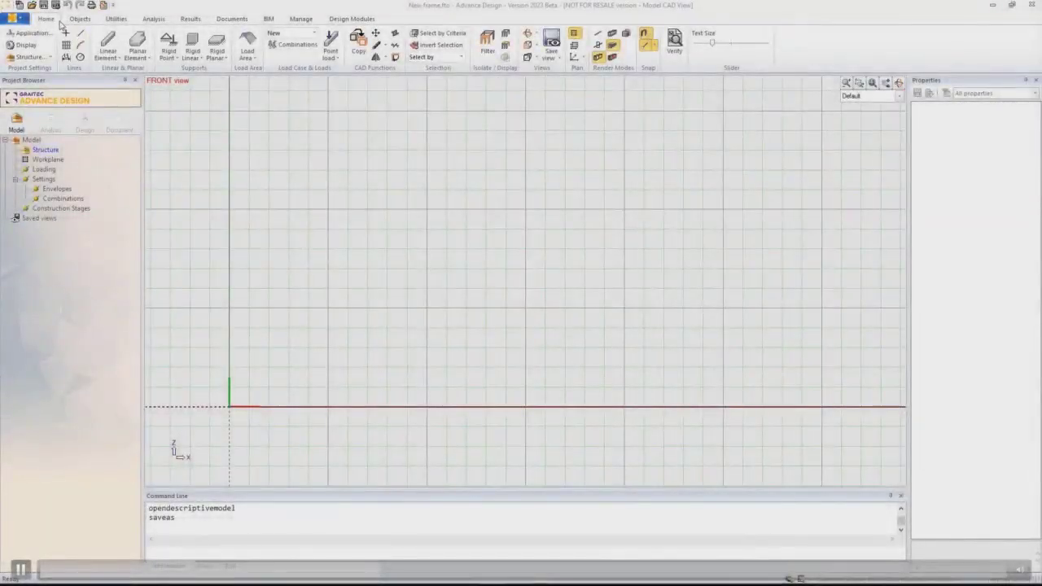
Step: Save the model and start a new default structure in the Structure Designer
{"action": "left_click", "coordinate": [55, 6]}
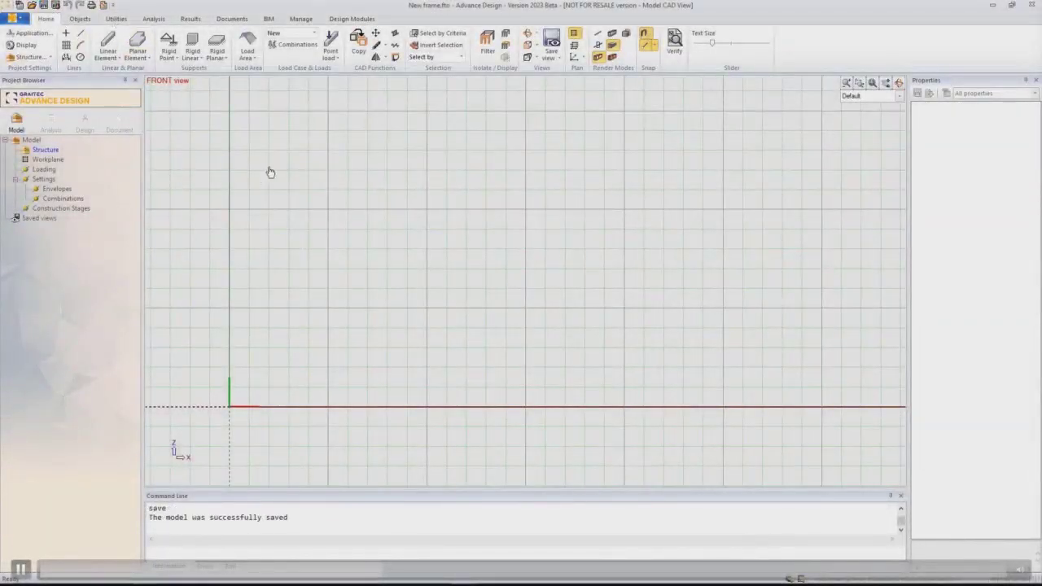
{"action": "left_click", "coordinate": [80, 17]}
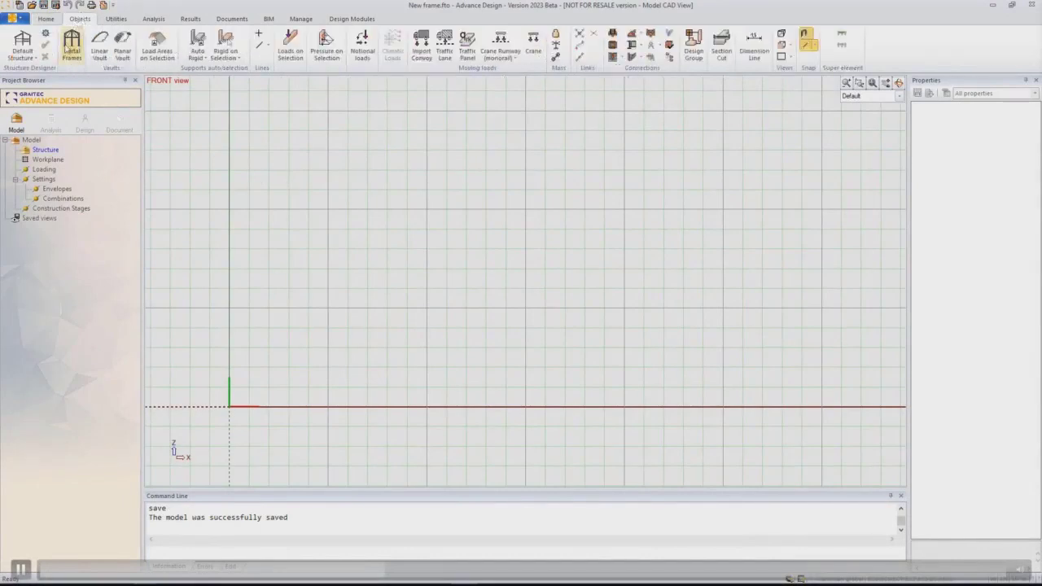
{"action": "left_click", "coordinate": [21, 54]}
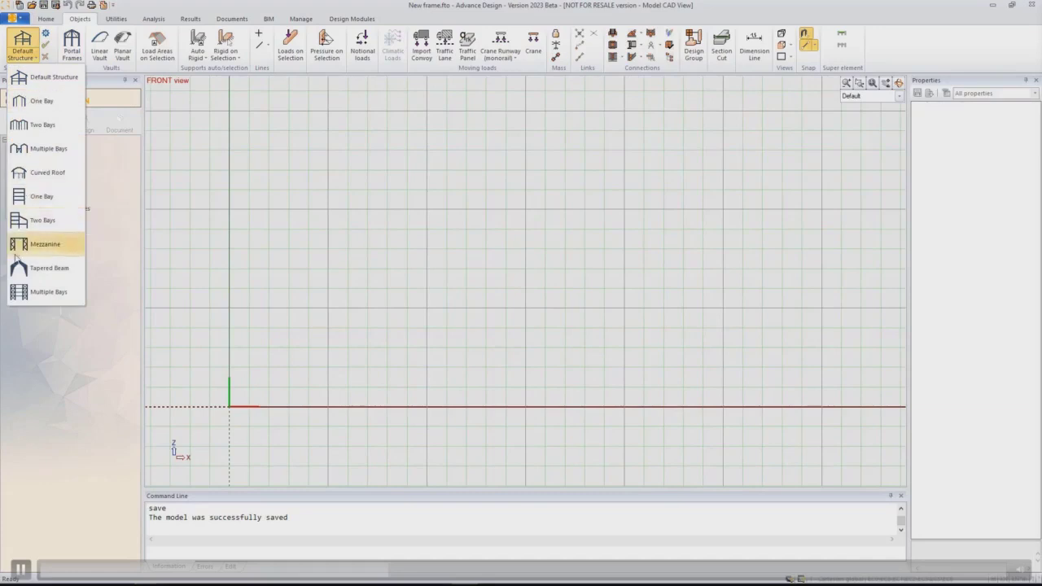
{"action": "left_click", "coordinate": [49, 79]}
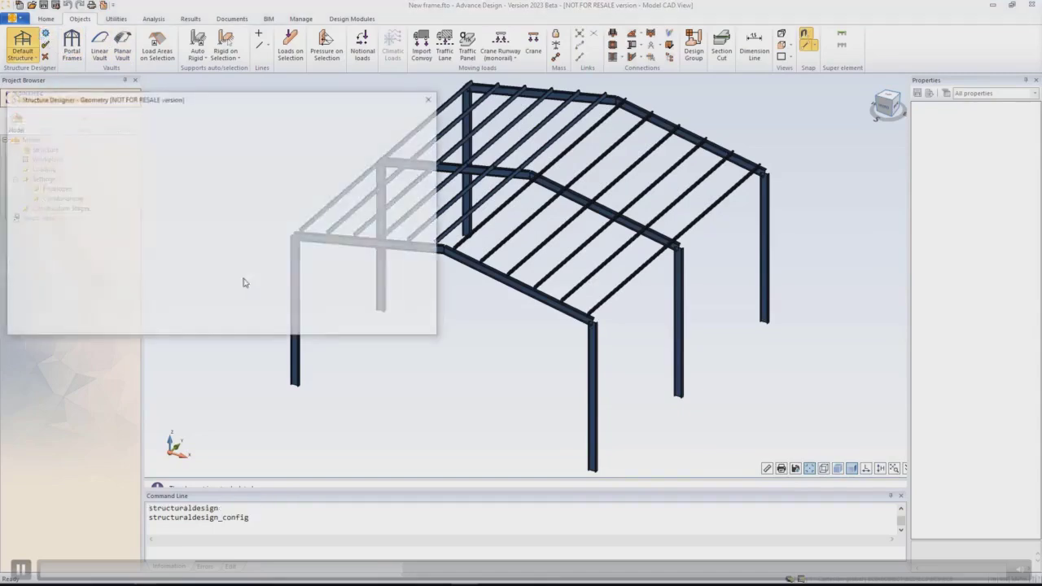
Step: Load the New Frame template from the Structure Designer library
{"action": "left_click_drag", "start_coordinate": [195, 103], "coordinate": [805, 225]}
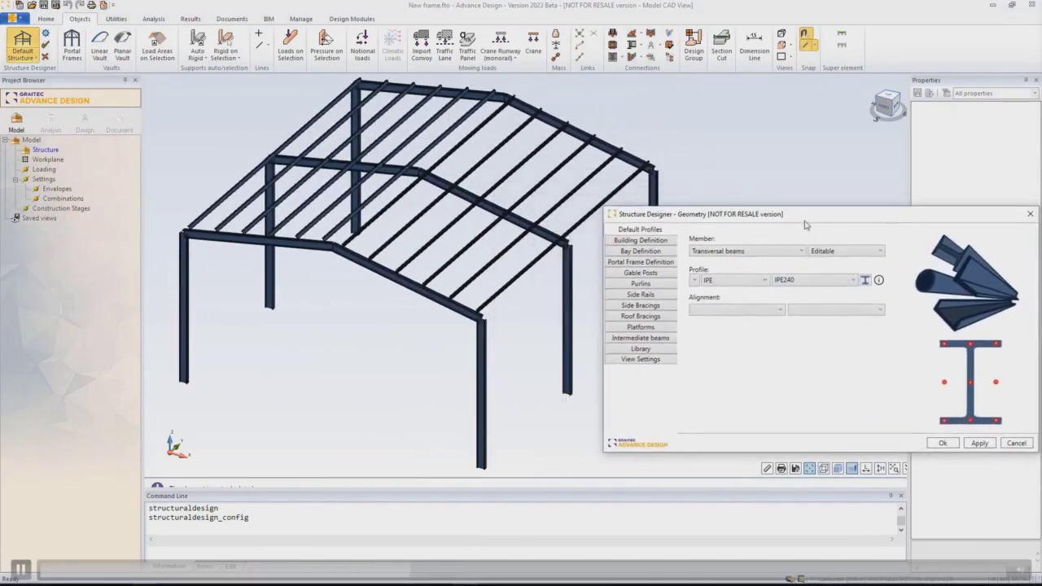
{"action": "left_click", "coordinate": [641, 349]}
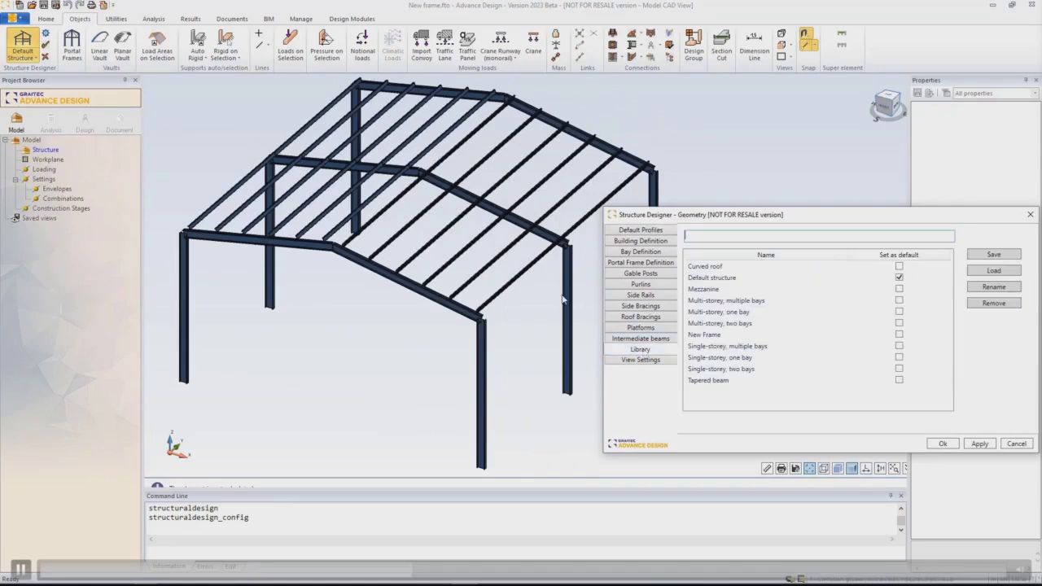
{"action": "left_click", "coordinate": [698, 341]}
{"action": "left_click", "coordinate": [990, 272]}
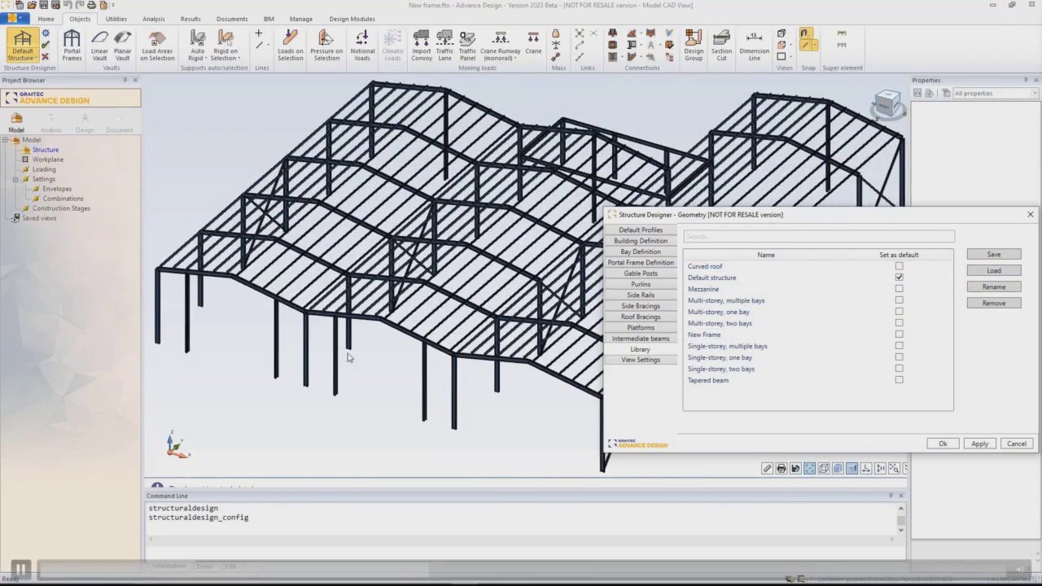
Step: Enable side bracing on the left side of bay 1 between portals 1 - 2
{"action": "scroll", "coordinate": [342, 344], "scroll_direction": "down", "scroll_amount": 4}
{"action": "scroll", "coordinate": [489, 326], "scroll_direction": "up", "scroll_amount": 4}
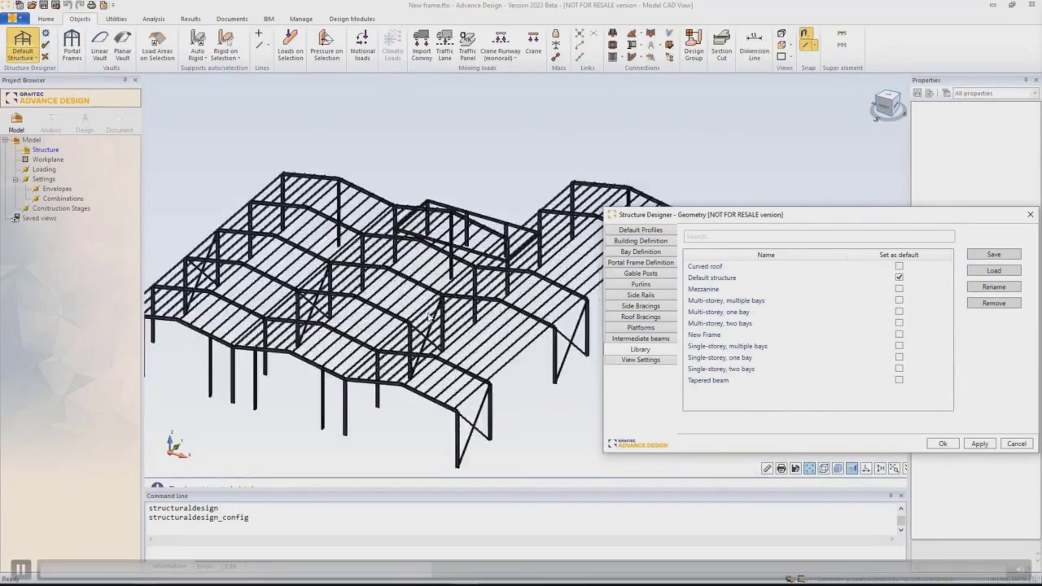
{"action": "scroll", "coordinate": [399, 283], "scroll_direction": "down", "scroll_amount": 2}
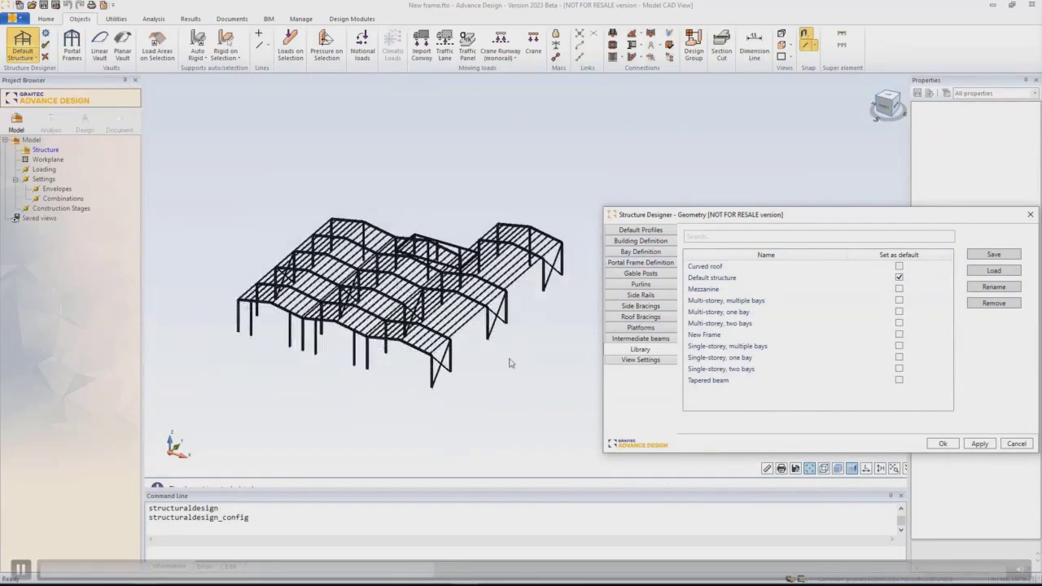
{"action": "middle_click_drag", "start_coordinate": [313, 395], "coordinate": [456, 391], "text": "shift"}
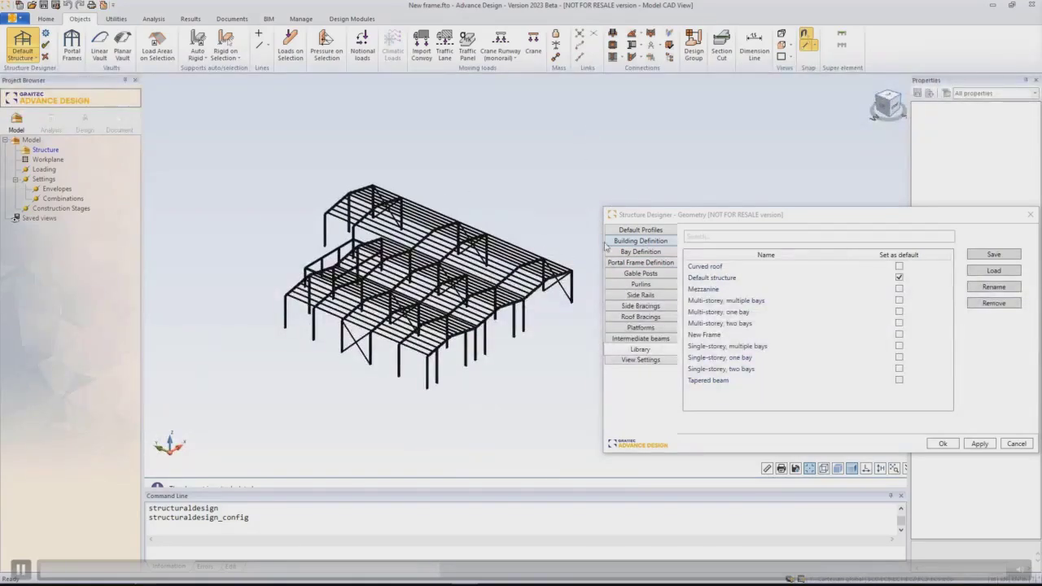
{"action": "left_click", "coordinate": [636, 263]}
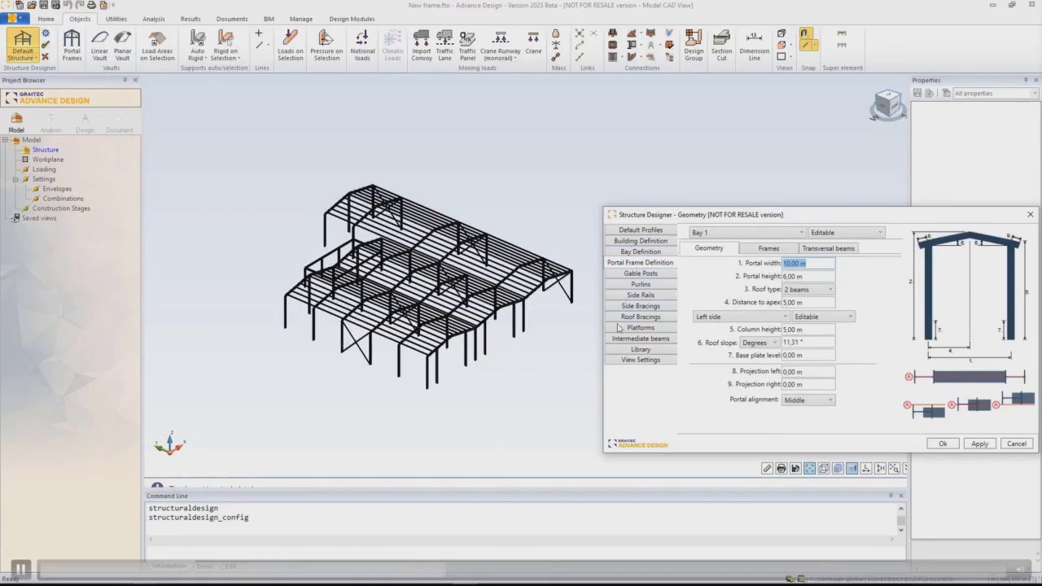
{"action": "left_click", "coordinate": [642, 308]}
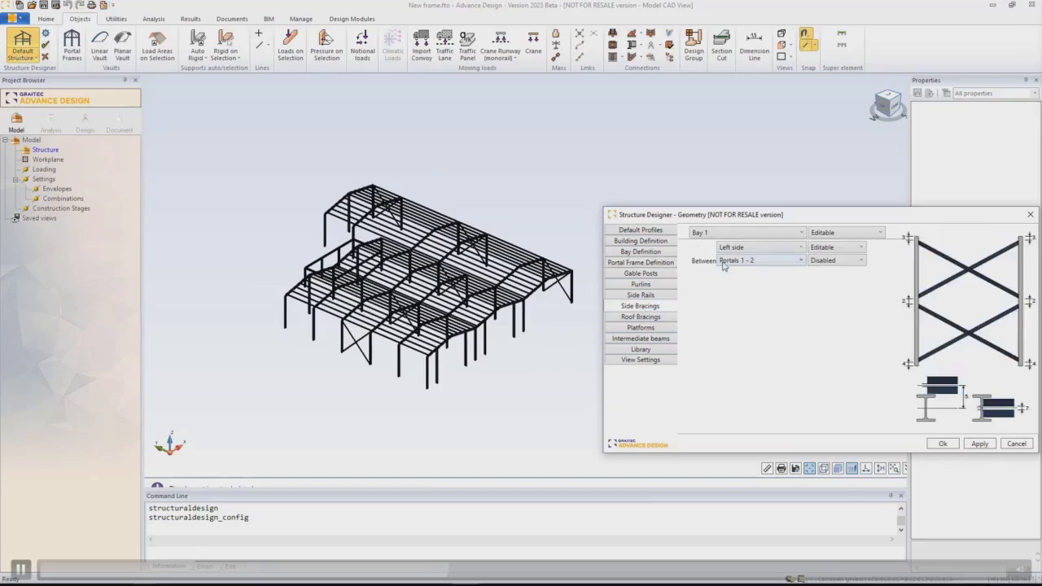
{"action": "left_click", "coordinate": [772, 249]}
{"action": "left_click", "coordinate": [774, 265]}
{"action": "left_click", "coordinate": [838, 261]}
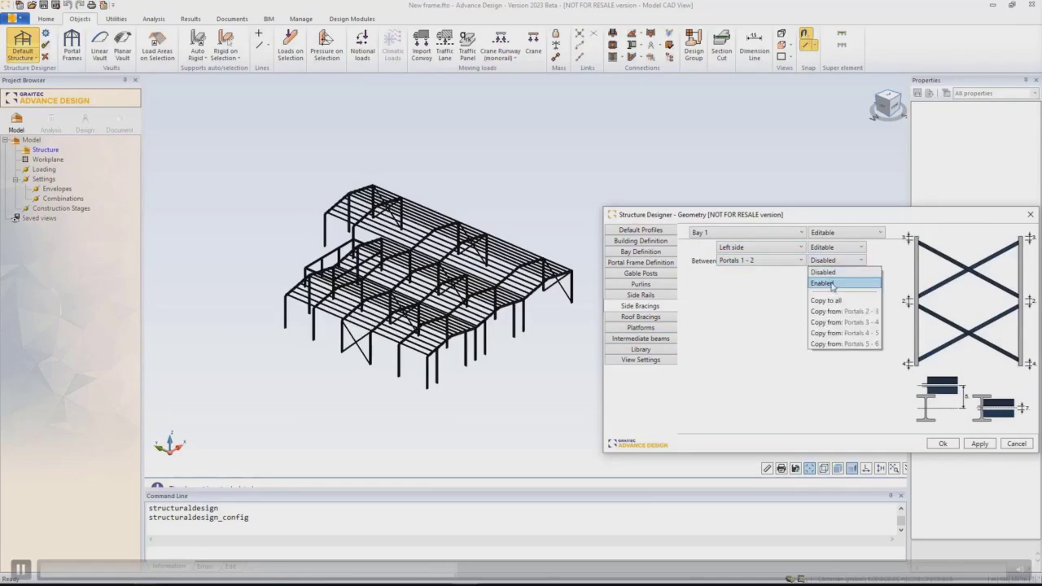
{"action": "left_click", "coordinate": [832, 284]}
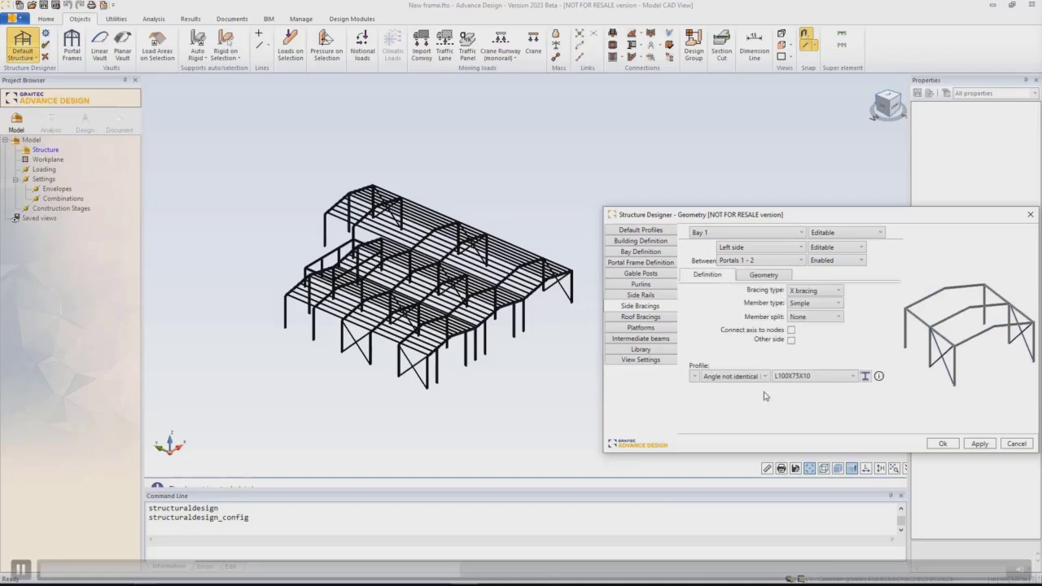
Step: Enable side bracing on the left side of bay 1 between portals 5 - 6
{"action": "left_click", "coordinate": [771, 262]}
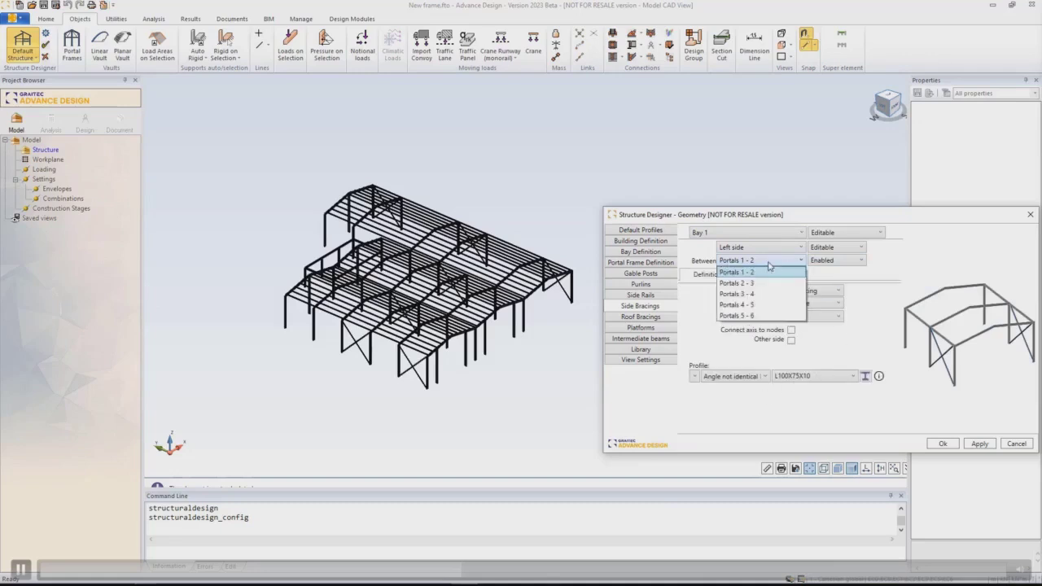
{"action": "left_click", "coordinate": [757, 316]}
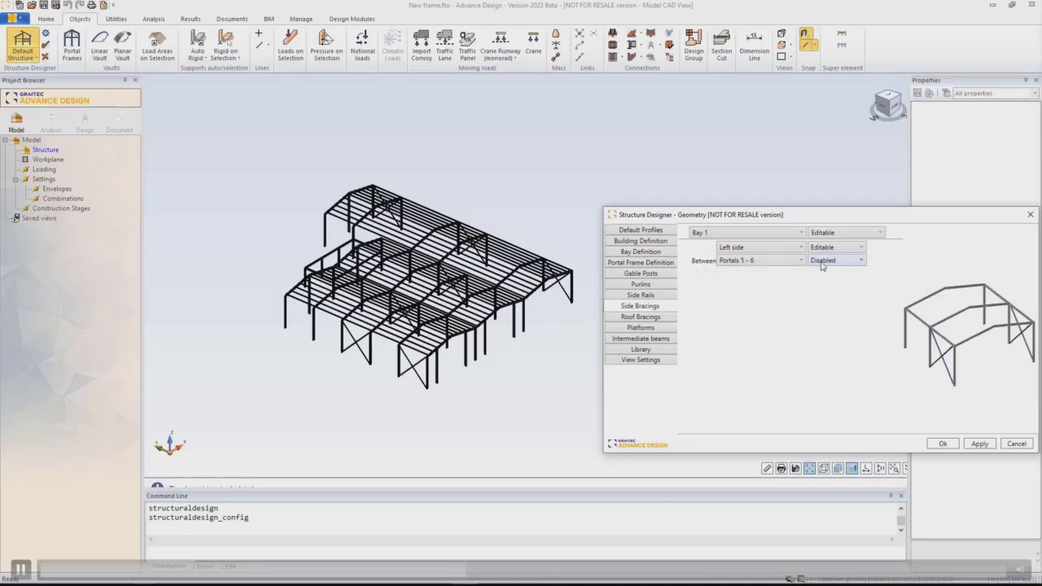
{"action": "left_click", "coordinate": [822, 263]}
{"action": "left_click", "coordinate": [832, 283]}
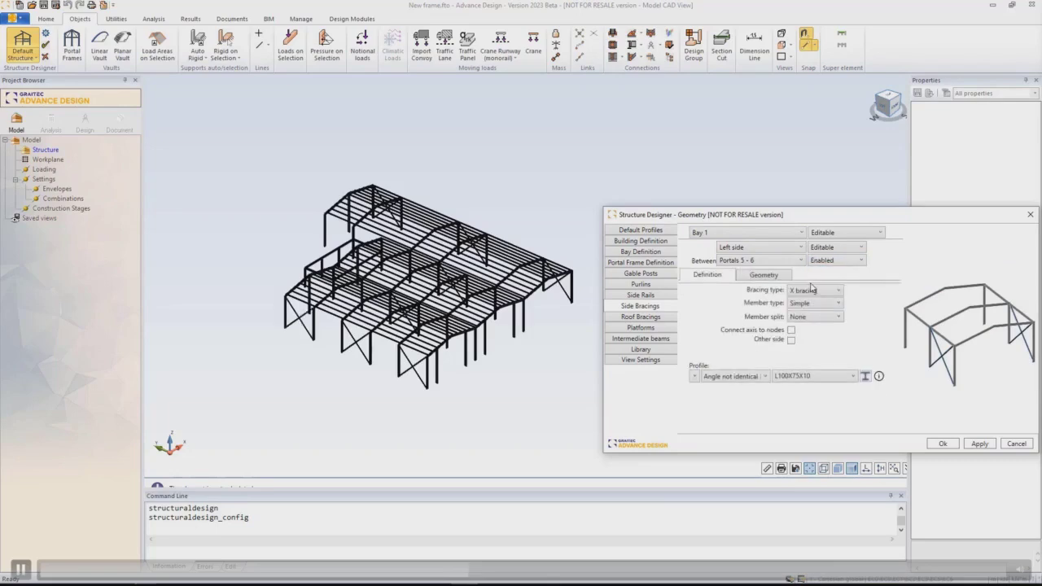
Step: Enable side bracing on the right side of bay 1 between portals 5 - 6 and portals 1 - 2
{"action": "left_click", "coordinate": [775, 249]}
{"action": "left_click", "coordinate": [757, 270]}
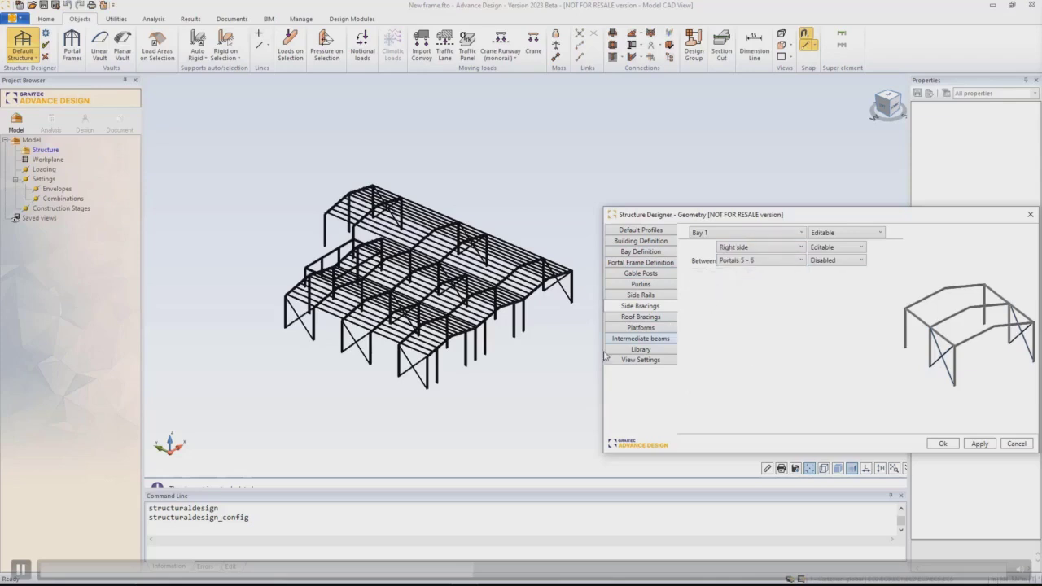
{"action": "left_click", "coordinate": [829, 262]}
{"action": "key", "text": "Return"}
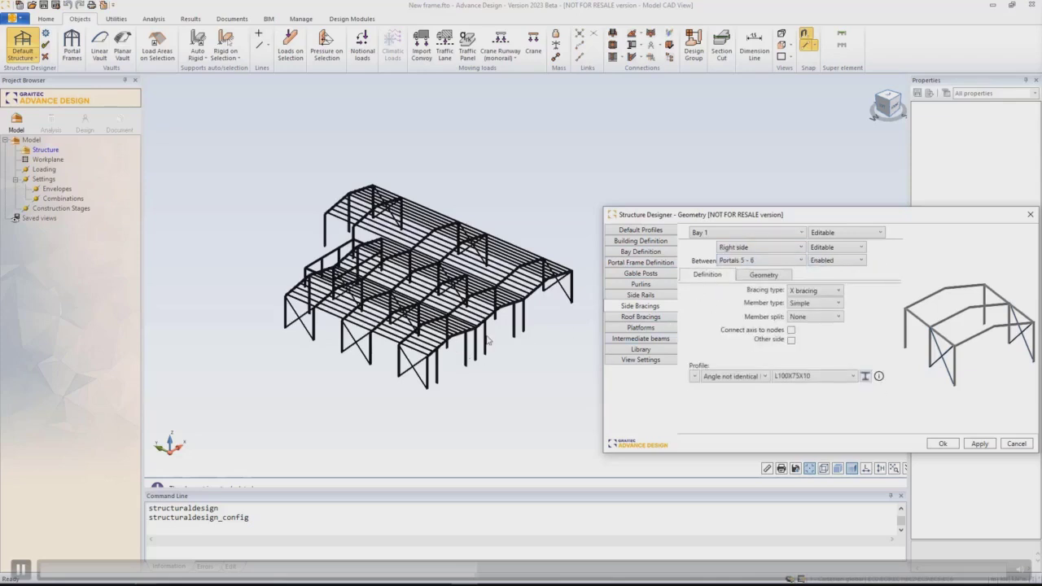
{"action": "left_click", "coordinate": [744, 261]}
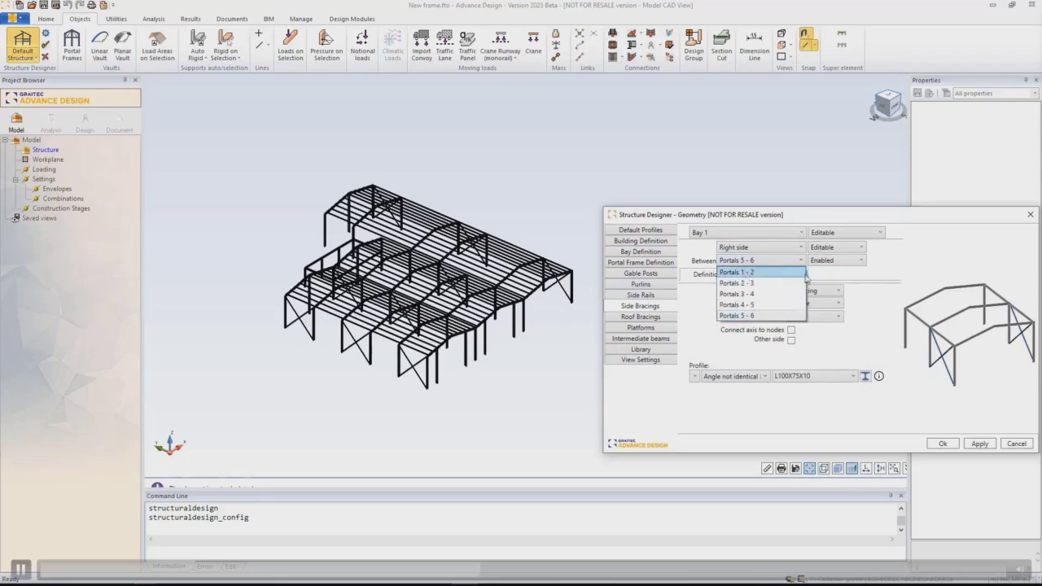
{"action": "left_click", "coordinate": [744, 271]}
{"action": "left_click", "coordinate": [829, 261]}
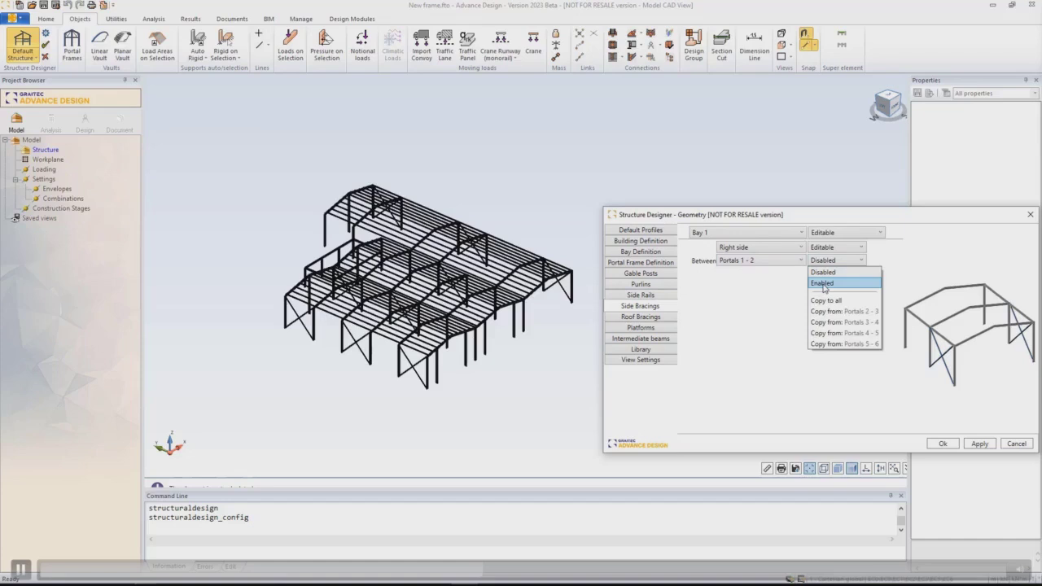
{"action": "left_click", "coordinate": [823, 285]}
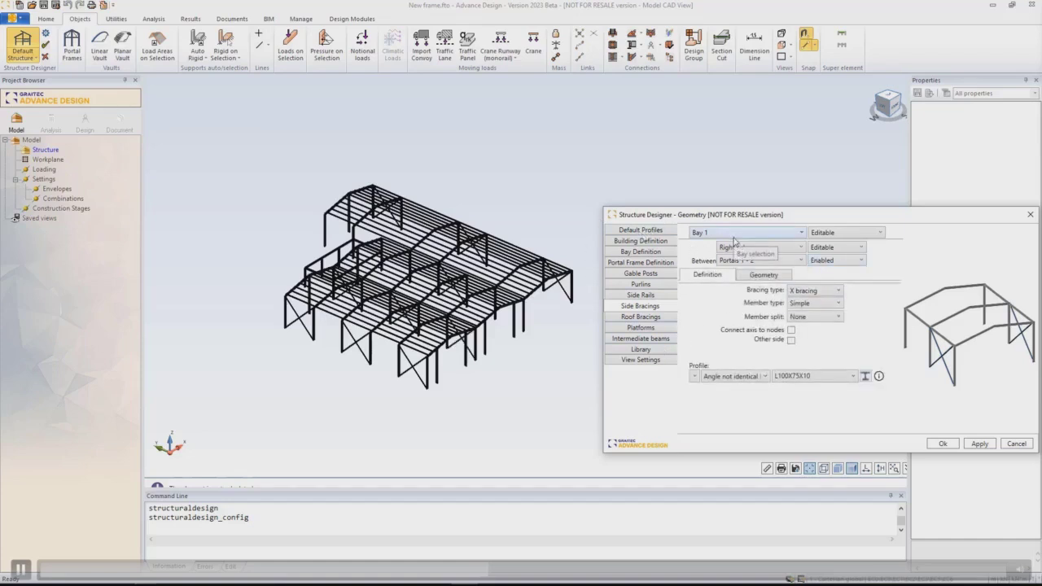
Step: Enable side bracing on the right side of bay 2 between portals 1 - 2
{"action": "left_click", "coordinate": [761, 247]}
{"action": "left_click", "coordinate": [759, 247]}
{"action": "left_click", "coordinate": [759, 237]}
{"action": "left_click", "coordinate": [762, 254]}
{"action": "left_click", "coordinate": [762, 248]}
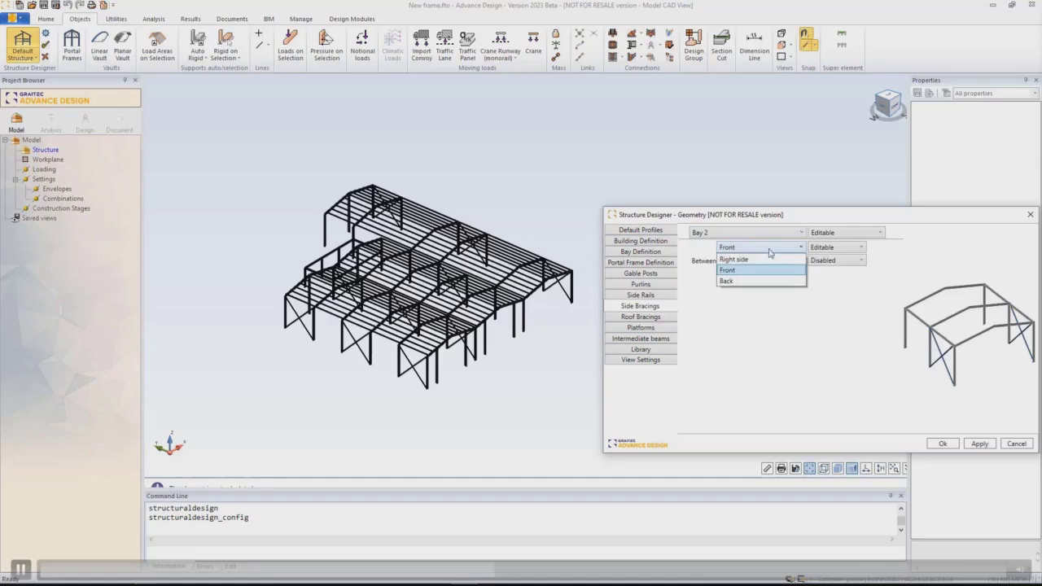
{"action": "left_click", "coordinate": [758, 260]}
{"action": "left_click", "coordinate": [822, 262]}
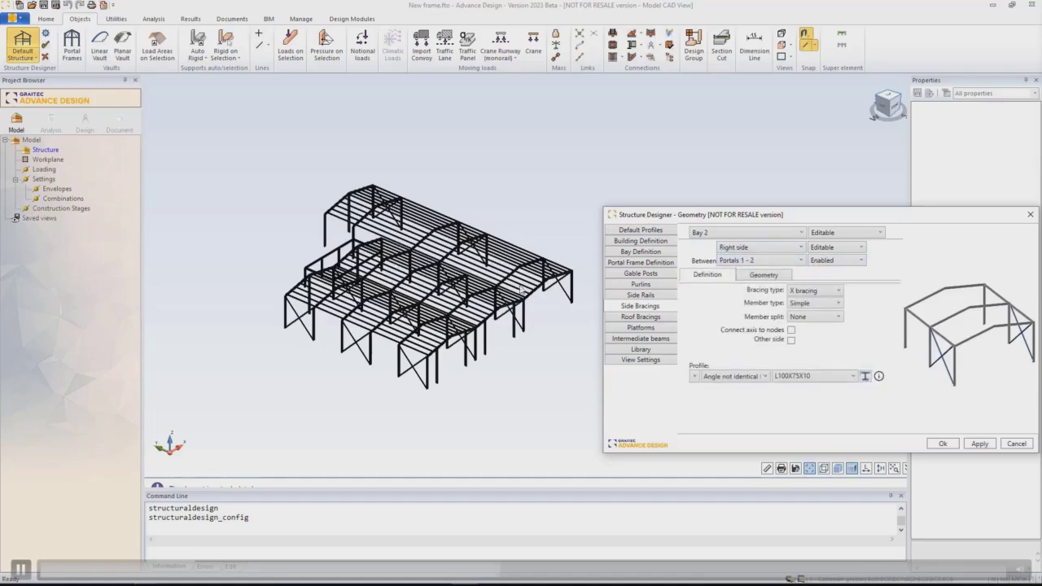
Step: Enable side bracing on the right side of bay 2 between portals 5 - 6
{"action": "left_click", "coordinate": [758, 260]}
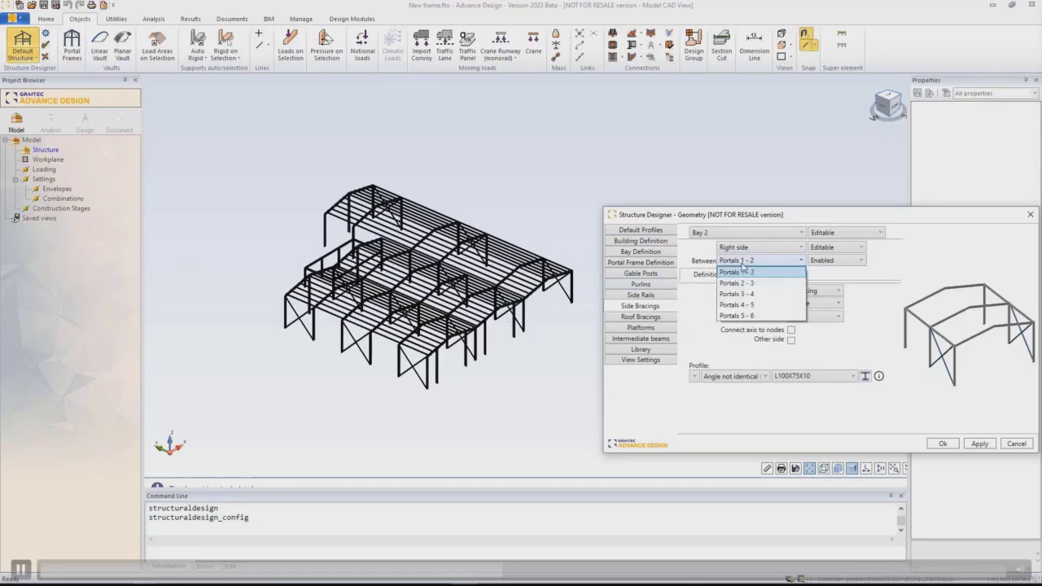
{"action": "left_click", "coordinate": [749, 318]}
{"action": "left_click", "coordinate": [825, 264]}
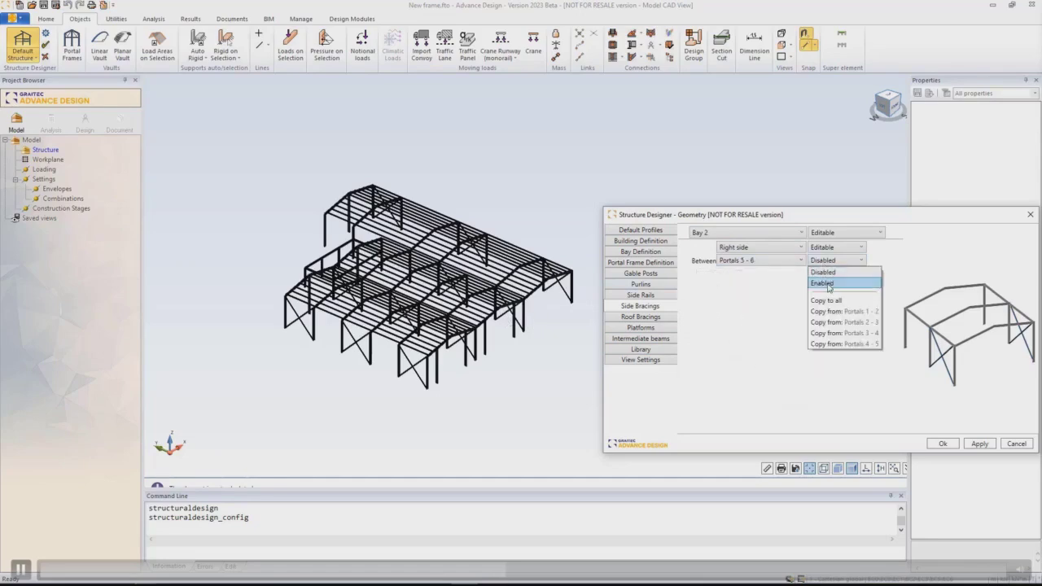
{"action": "left_click", "coordinate": [823, 282]}
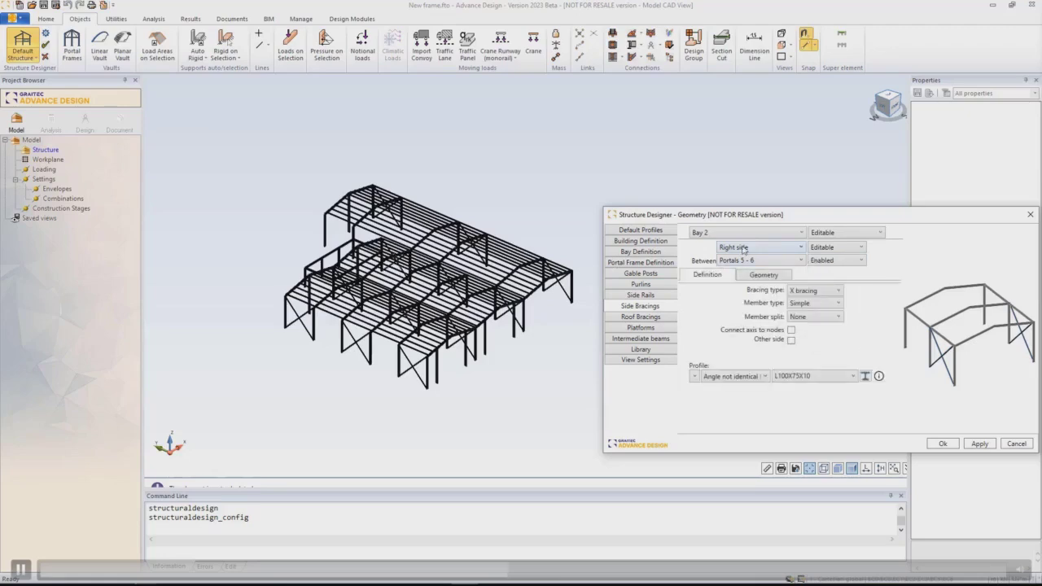
Step: Save the braced structure in the library as a template named New Frame Updated
{"action": "left_click", "coordinate": [559, 360]}
{"action": "middle_click_drag", "start_coordinate": [533, 352], "coordinate": [472, 367], "text": "shift"}
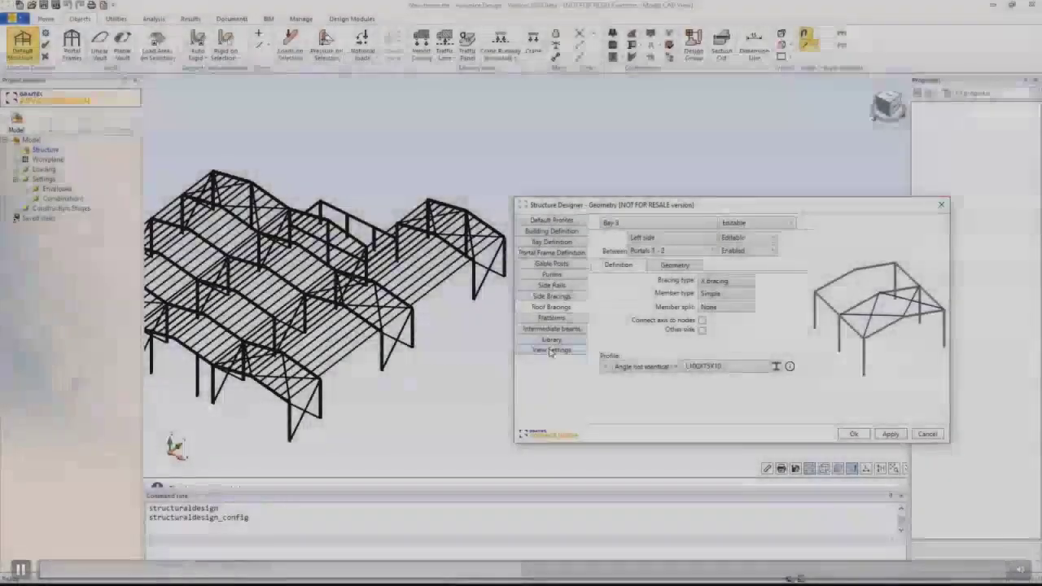
{"action": "left_click", "coordinate": [551, 339]}
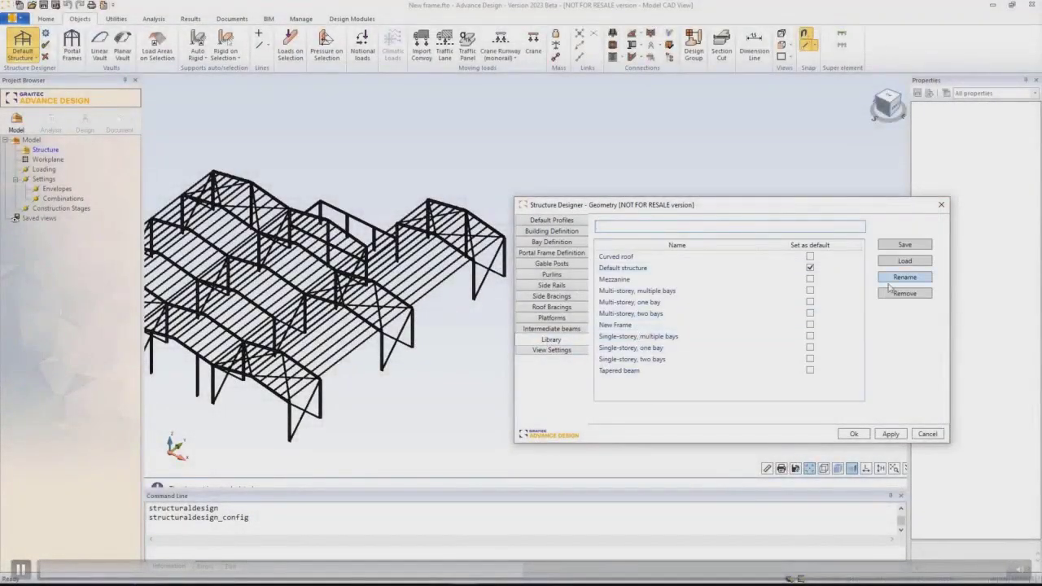
{"action": "left_click", "coordinate": [904, 246]}
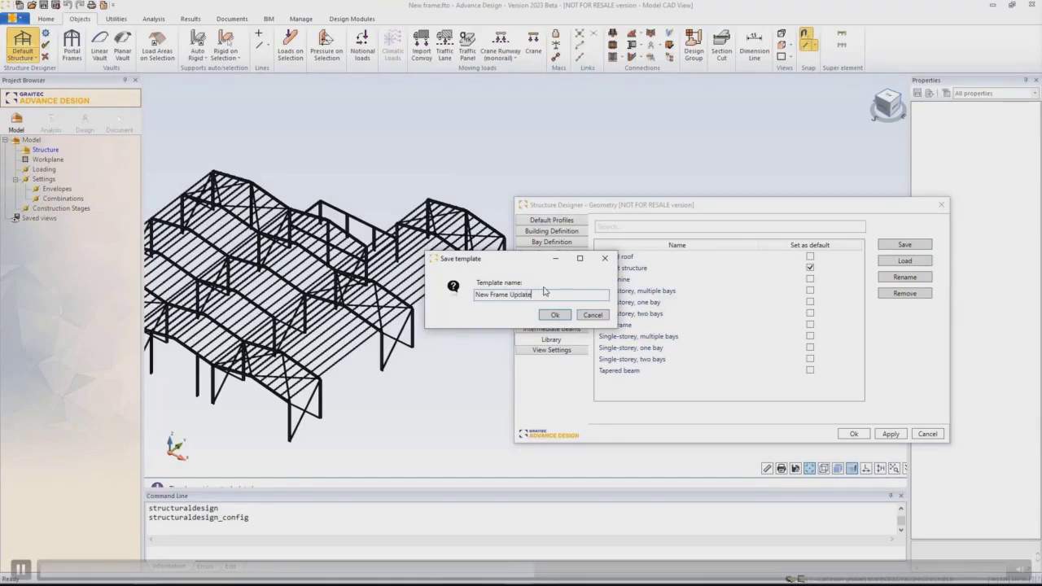
{"action": "left_click", "coordinate": [554, 314]}
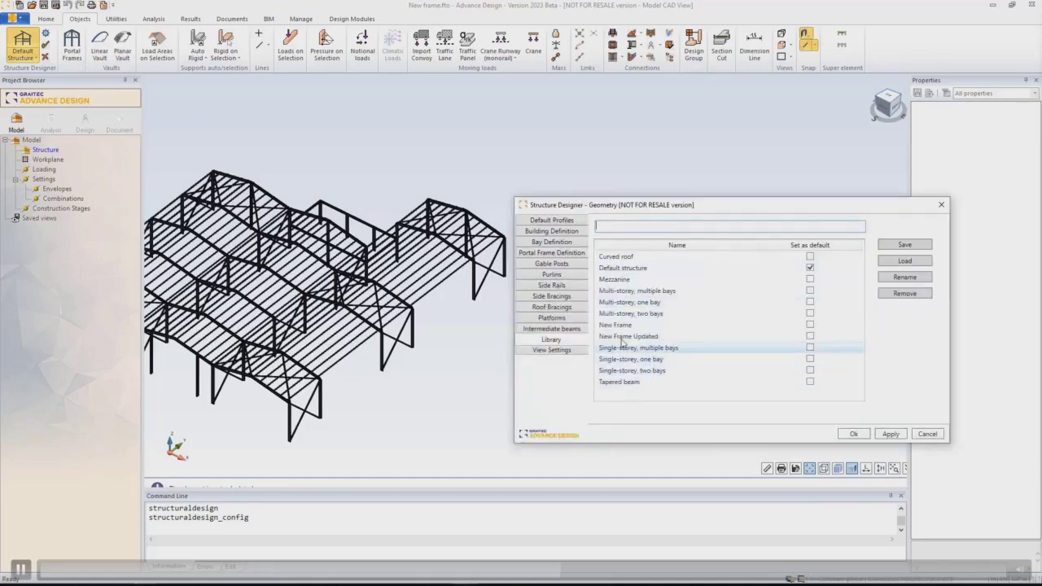
Step: Accept the Structure Designer configuration and generate the New Frame Updated structure in the model
{"action": "left_click", "coordinate": [635, 336]}
{"action": "left_click", "coordinate": [853, 434]}
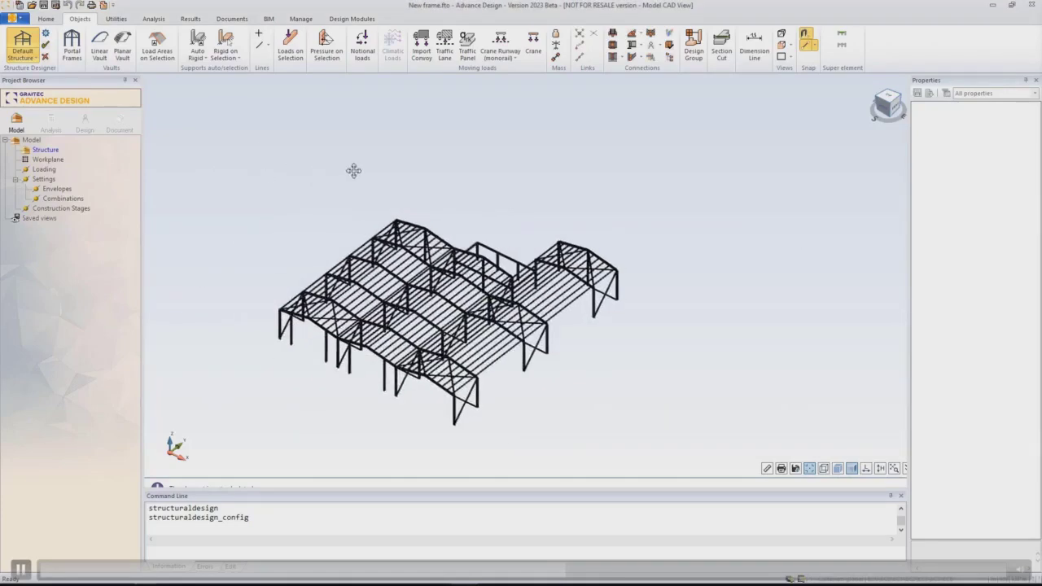
{"action": "middle_click_drag", "start_coordinate": [481, 216], "coordinate": [553, 212], "text": "shift"}
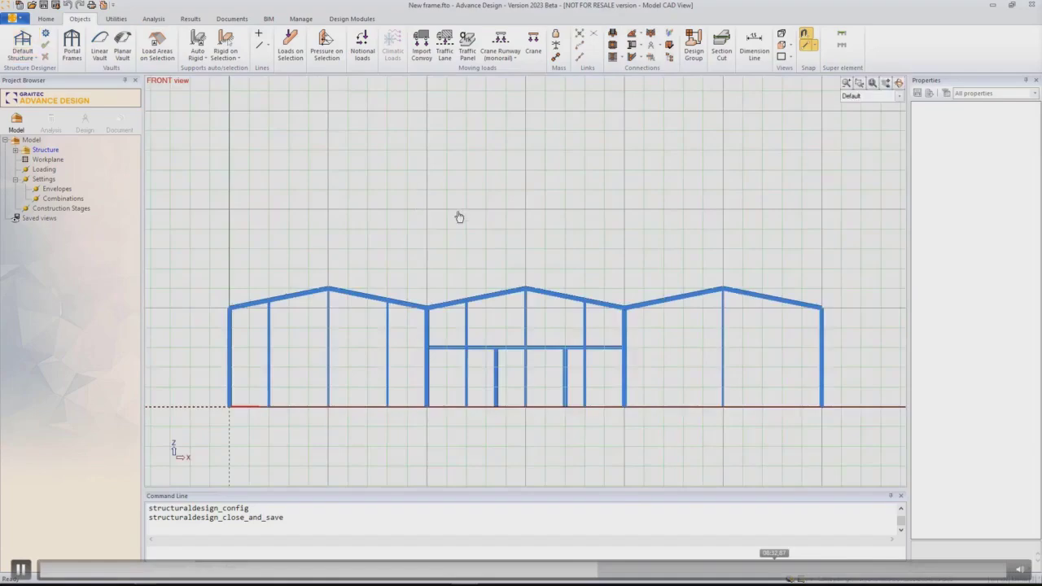
Step: Turn off the workplane grid display around the generated structure in the 3D view
{"action": "middle_click_drag", "start_coordinate": [506, 220], "coordinate": [445, 243]}
{"action": "scroll", "coordinate": [444, 242], "scroll_direction": "down", "scroll_amount": 1}
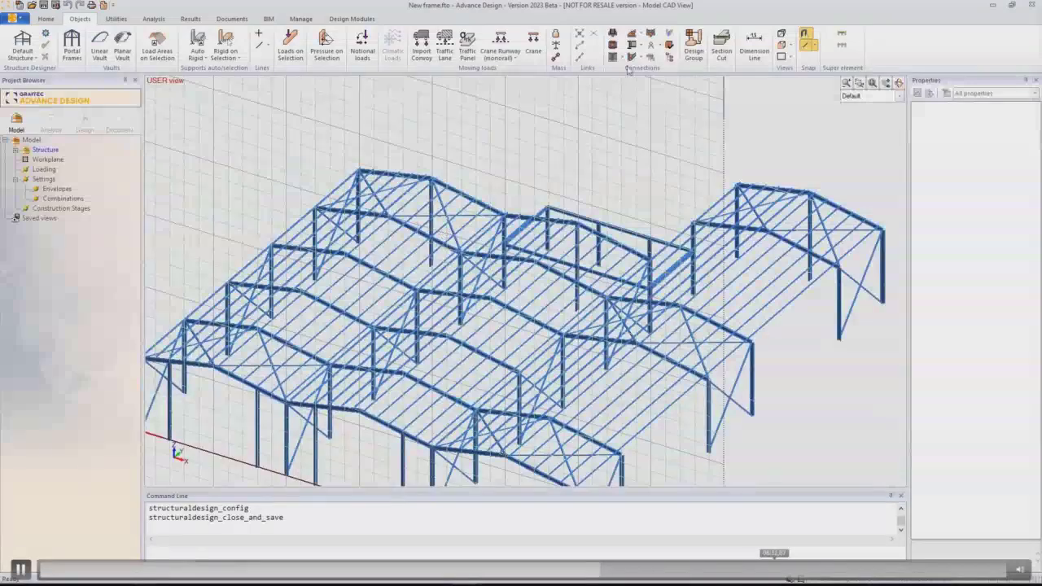
{"action": "left_click", "coordinate": [39, 20]}
{"action": "left_click", "coordinate": [574, 34]}
{"action": "scroll", "coordinate": [715, 394], "scroll_direction": "down", "scroll_amount": 2}
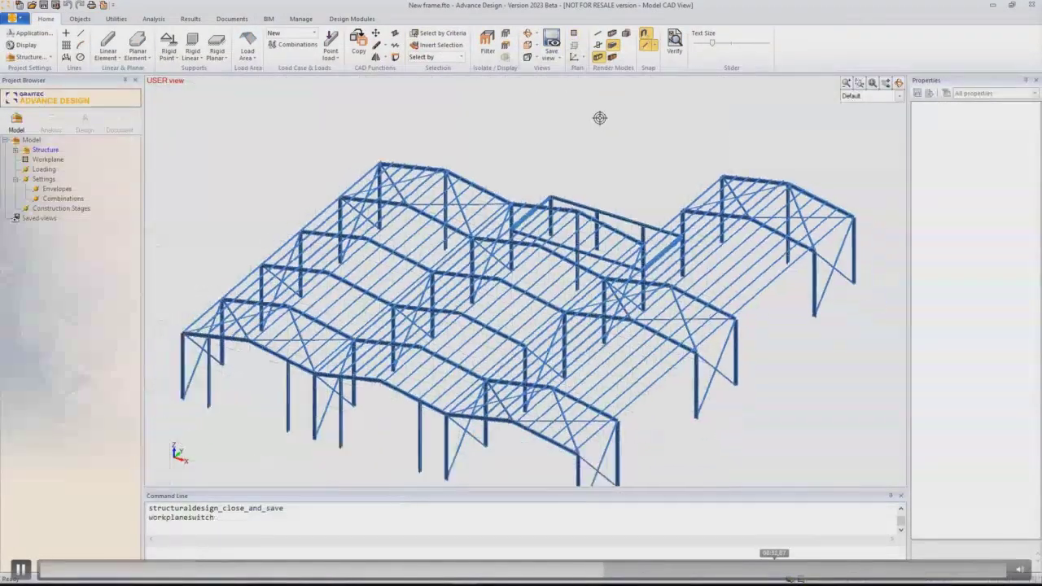
Step: Look over the generated structure in 3D and expand the Structure system to view the properties of Default Structure.1
{"action": "middle_click_drag", "start_coordinate": [736, 339], "coordinate": [721, 356]}
{"action": "scroll", "coordinate": [518, 368], "scroll_direction": "up", "scroll_amount": 2}
{"action": "scroll", "coordinate": [518, 368], "scroll_direction": "down", "scroll_amount": 2}
{"action": "middle_click_drag", "start_coordinate": [517, 368], "coordinate": [514, 351]}
{"action": "double_click", "coordinate": [37, 153]}
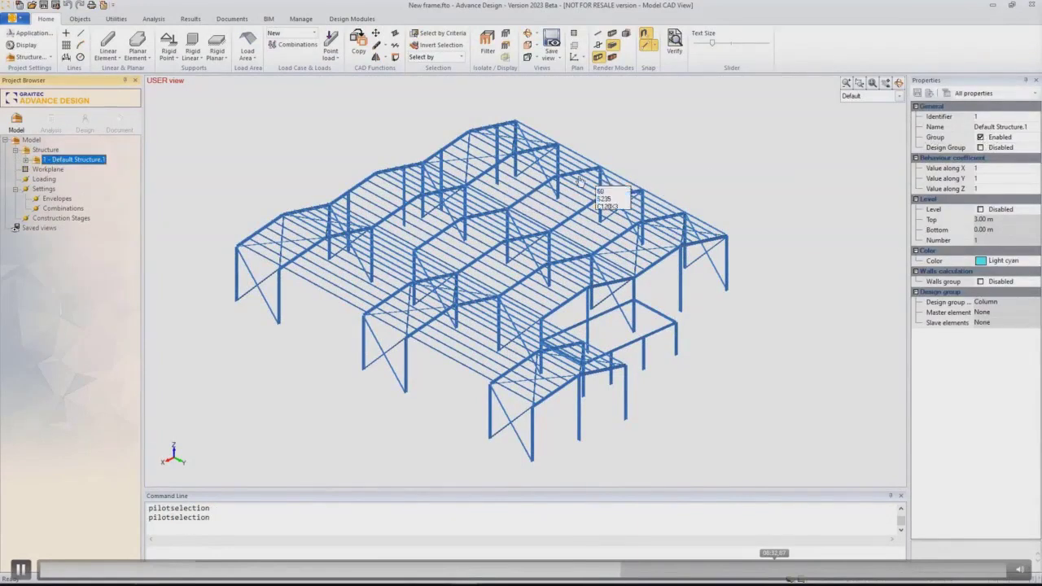
{"action": "left_click", "coordinate": [77, 18]}
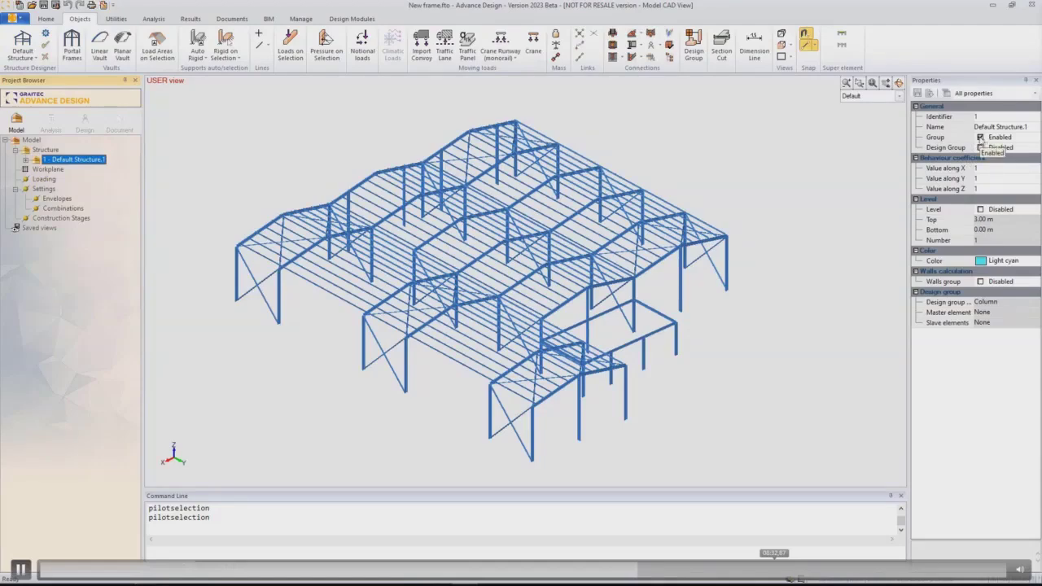
Step: Widen the properties area and examine the cross-section properties of the outer corner column
{"action": "middle_click_drag", "start_coordinate": [797, 314], "coordinate": [735, 275], "text": "shift"}
{"action": "left_click", "coordinate": [733, 281]}
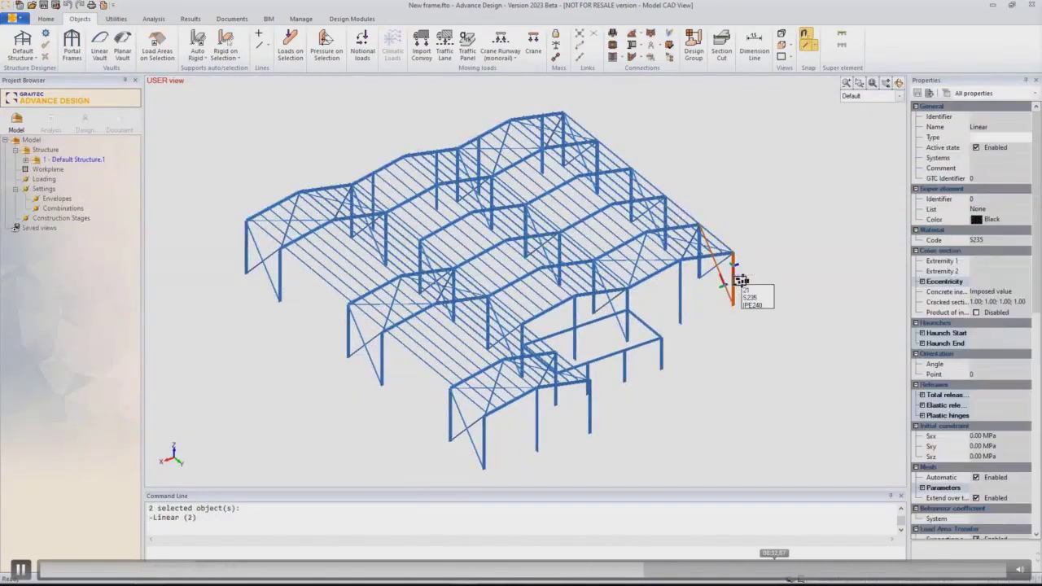
{"action": "left_click_drag", "start_coordinate": [907, 285], "coordinate": [837, 285]}
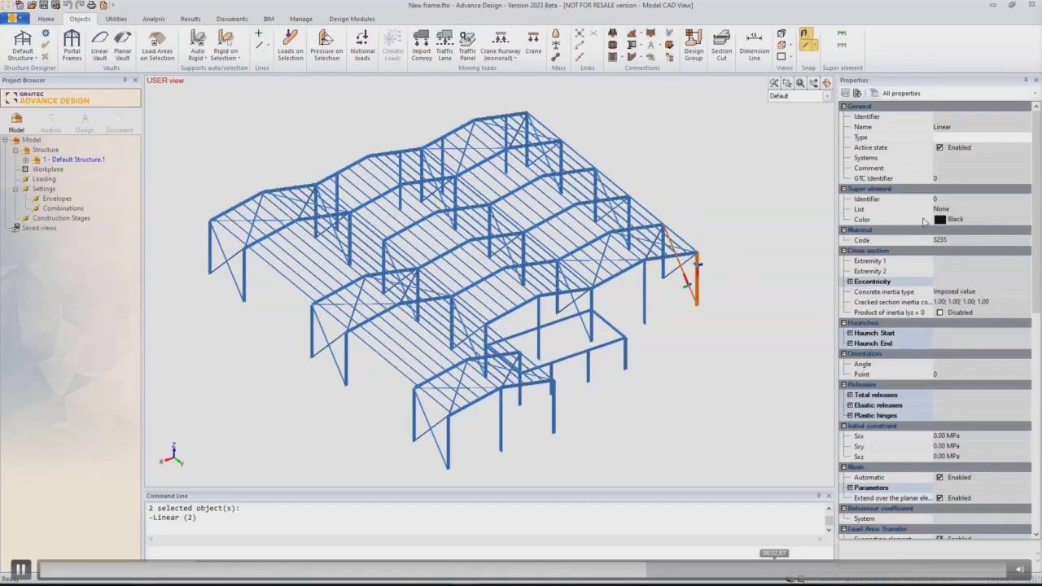
{"action": "scroll", "coordinate": [924, 417], "scroll_direction": "down", "scroll_amount": 2}
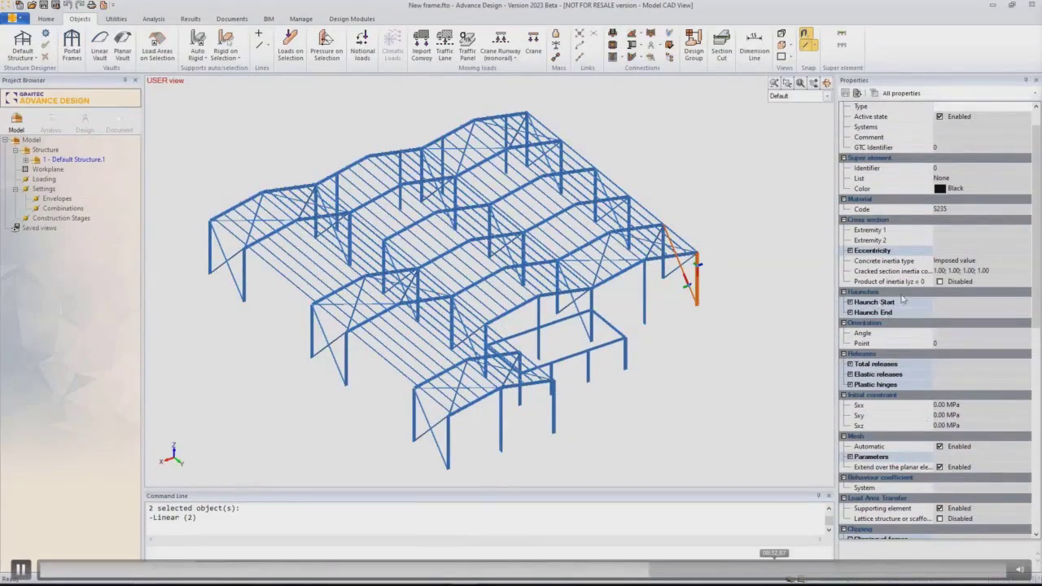
{"action": "left_click", "coordinate": [970, 233]}
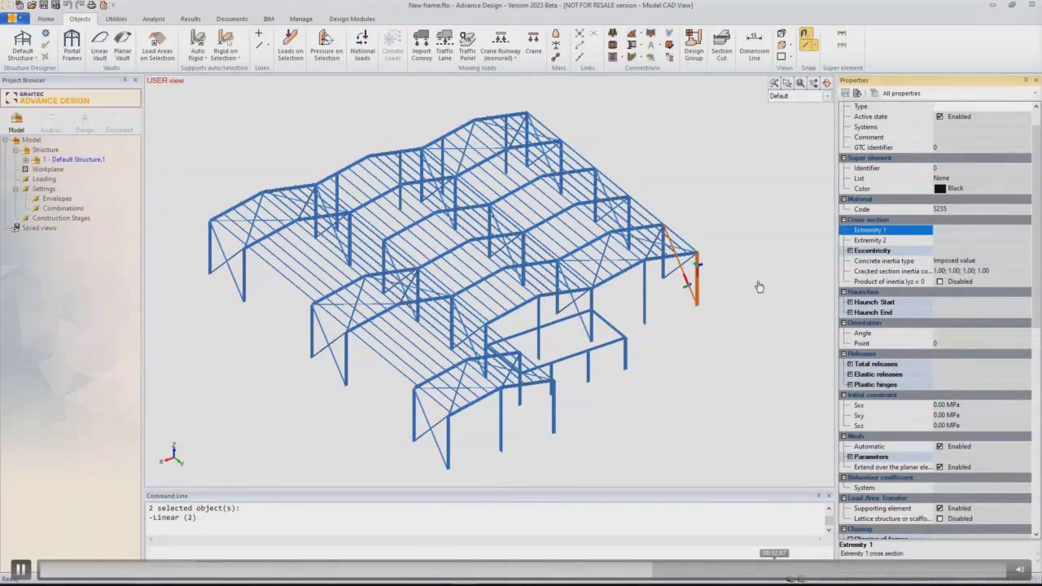
{"action": "key", "text": "Escape"}
{"action": "left_click", "coordinate": [697, 274]}
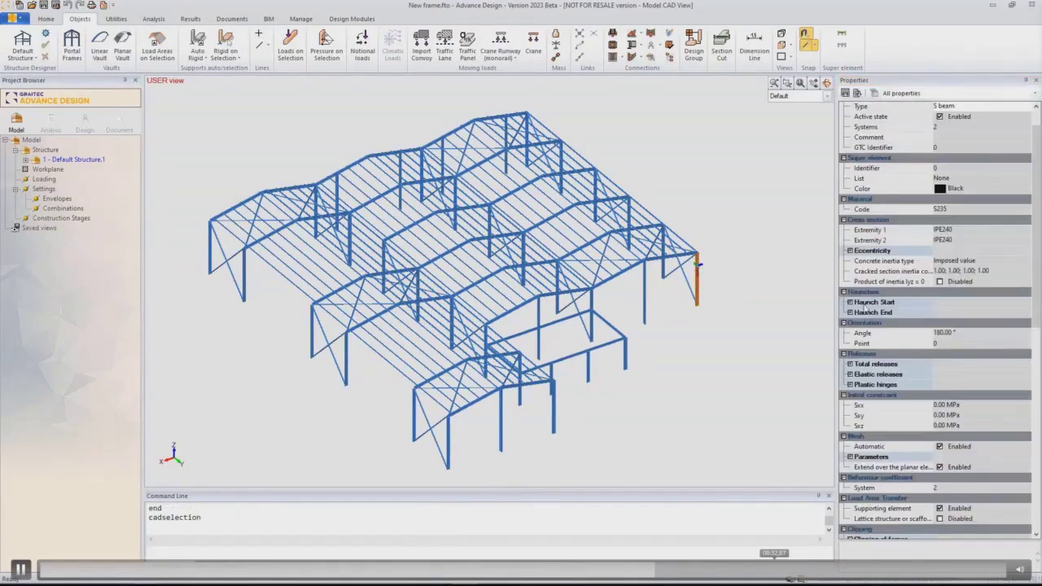
Step: Examine the properties of the low side frame's outer horizontal beam, clear the selection and view the whole structure
{"action": "left_click", "coordinate": [616, 347]}
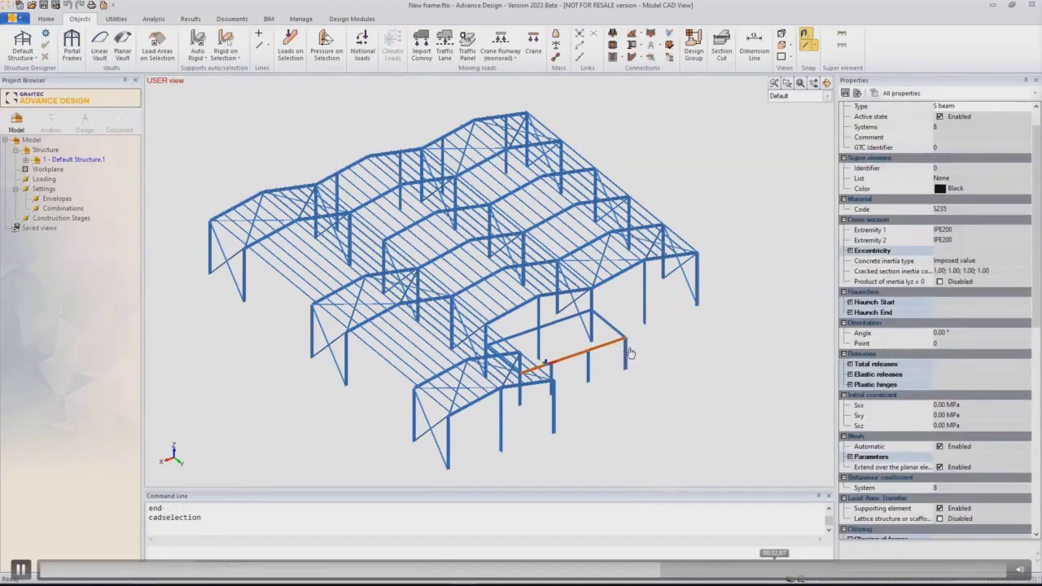
{"action": "key", "text": "Escape"}
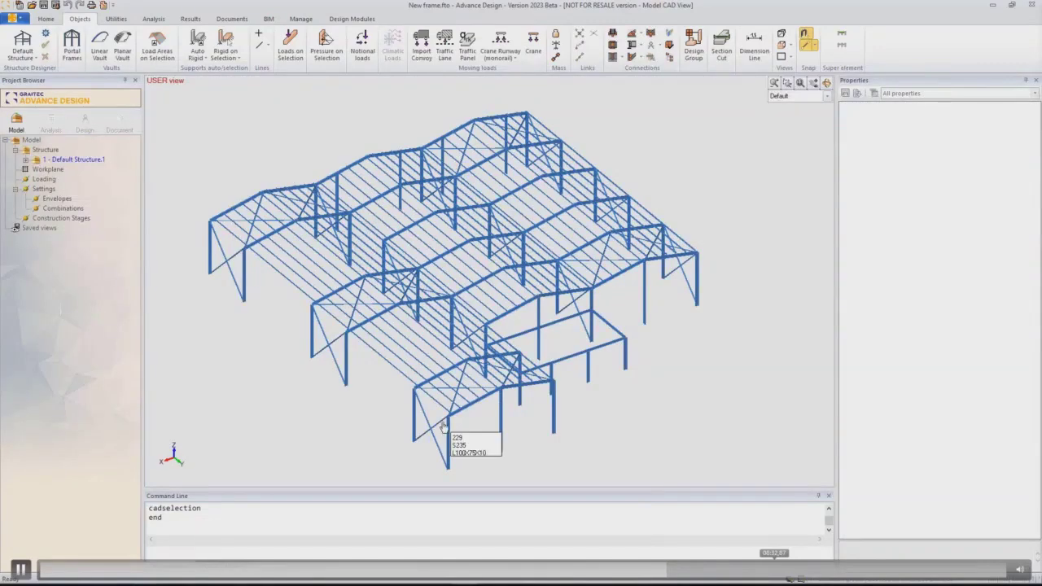
{"action": "scroll", "coordinate": [621, 262], "scroll_direction": "down", "scroll_amount": 1}
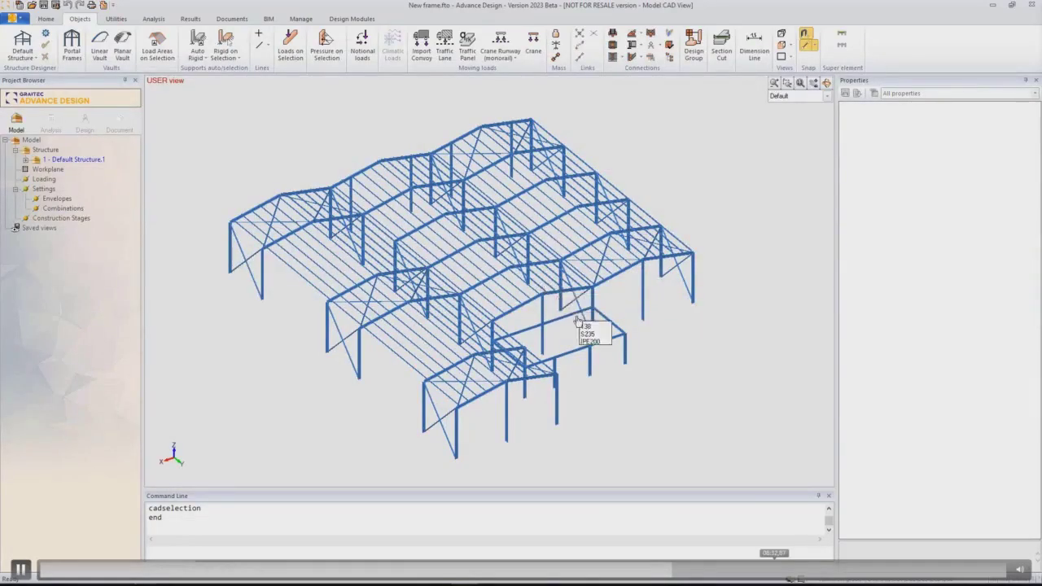
{"action": "scroll", "coordinate": [638, 280], "scroll_direction": "up", "scroll_amount": 4}
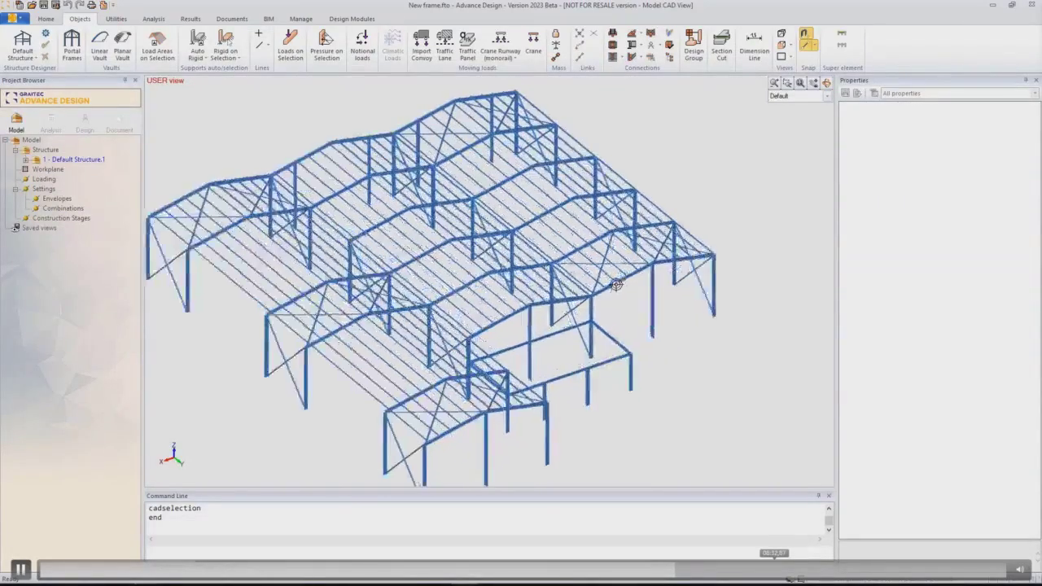
{"action": "scroll", "coordinate": [616, 283], "scroll_direction": "down", "scroll_amount": 3}
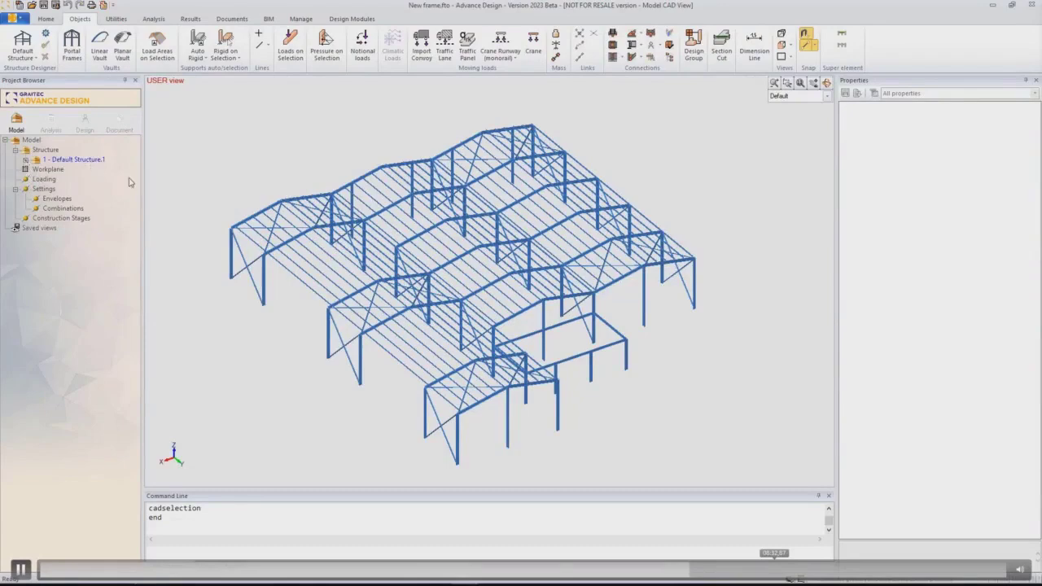
Step: Disable the Group option of Default Structure.1 and select a single gable column to check individual selection
{"action": "left_click", "coordinate": [73, 160]}
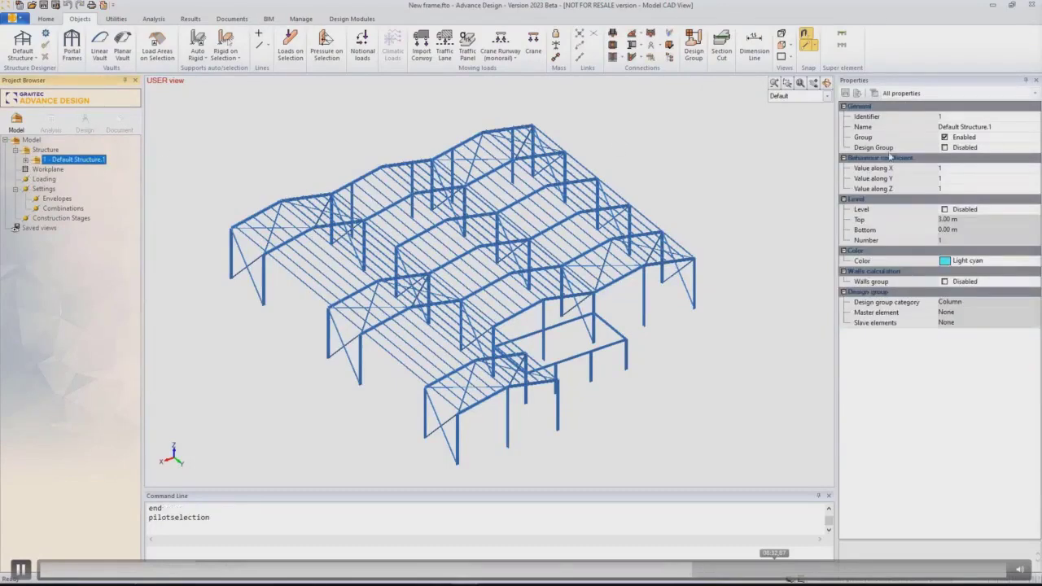
{"action": "left_click", "coordinate": [945, 137]}
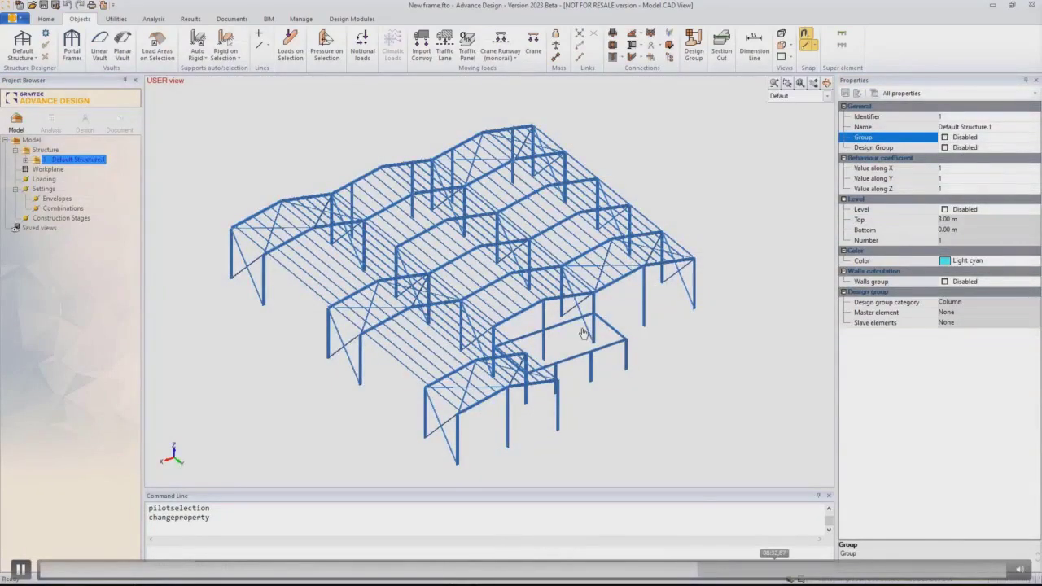
{"action": "left_click", "coordinate": [643, 299]}
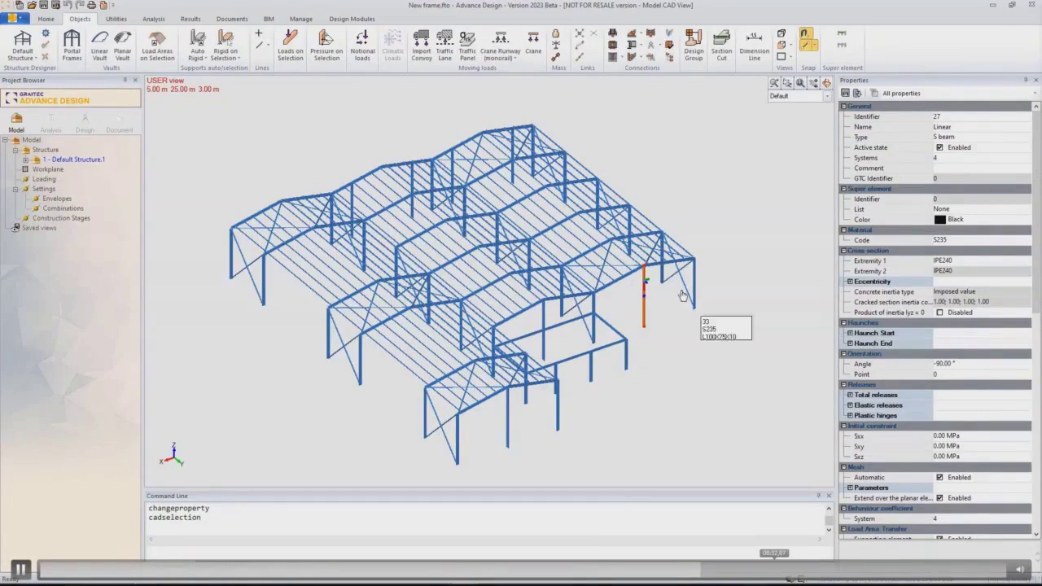
Step: Select all elements of the Column system and set their Extremity 1 cross section to IPE300 from the European profiles library
{"action": "double_click", "coordinate": [73, 159]}
{"action": "left_click", "coordinate": [73, 169]}
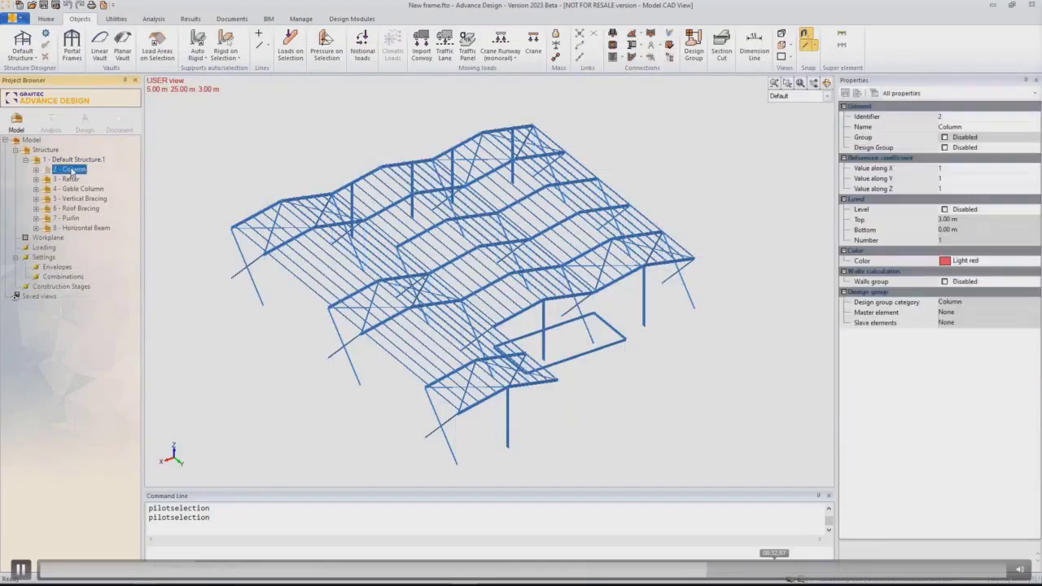
{"action": "right_click", "coordinate": [72, 169]}
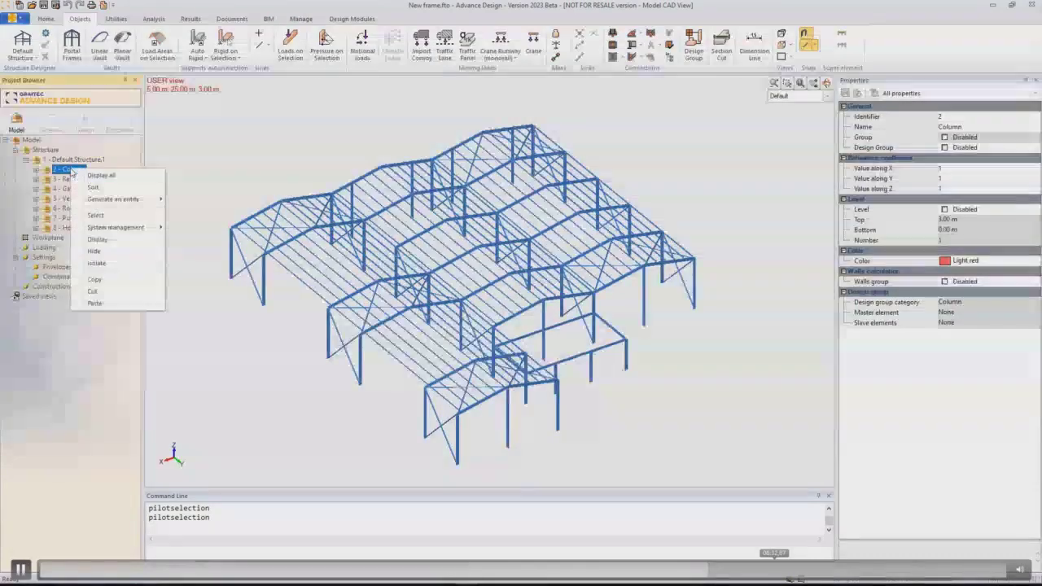
{"action": "left_click", "coordinate": [106, 215]}
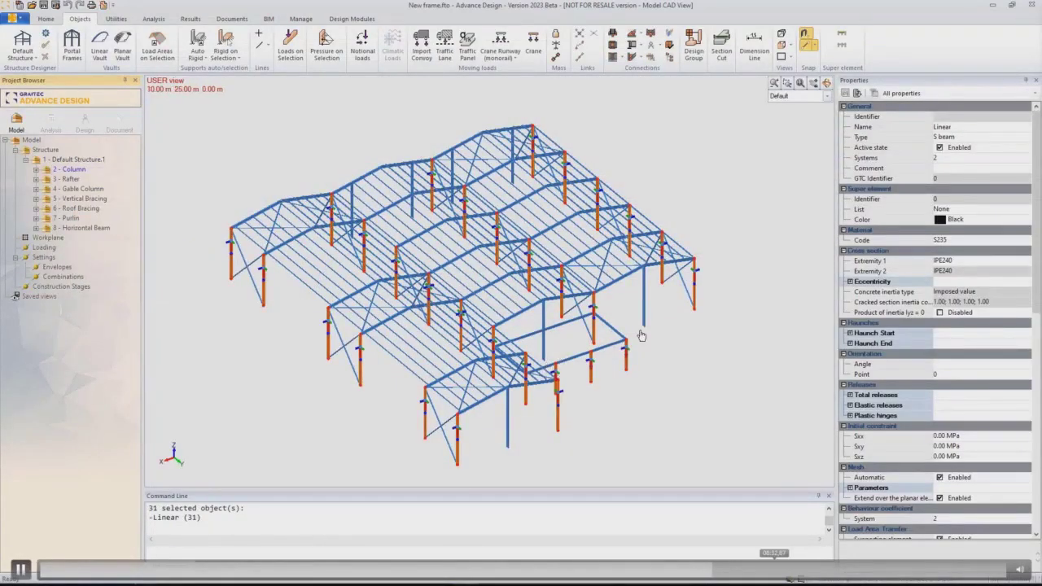
{"action": "left_click", "coordinate": [985, 261]}
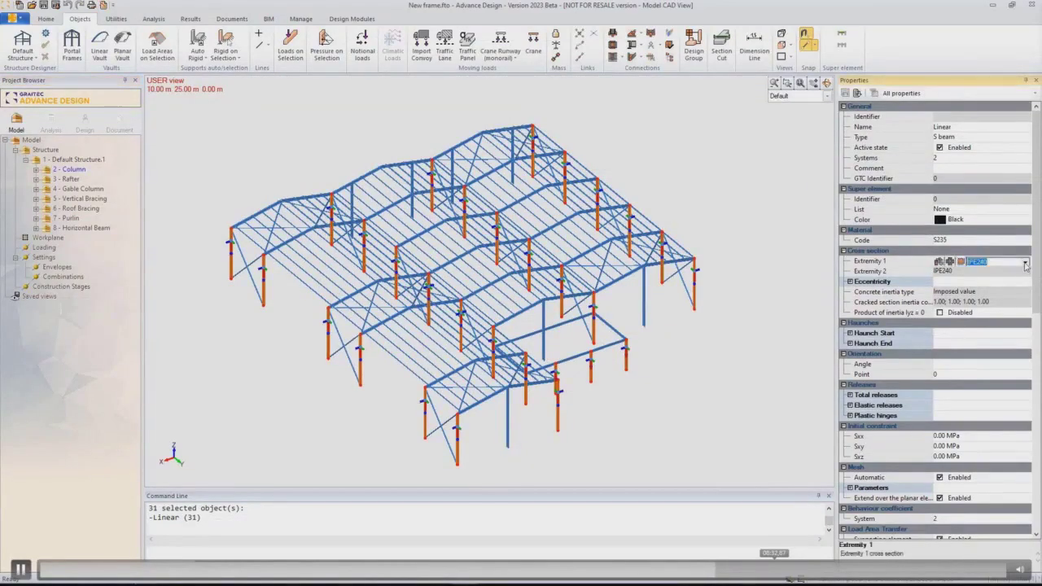
{"action": "left_click", "coordinate": [1025, 262]}
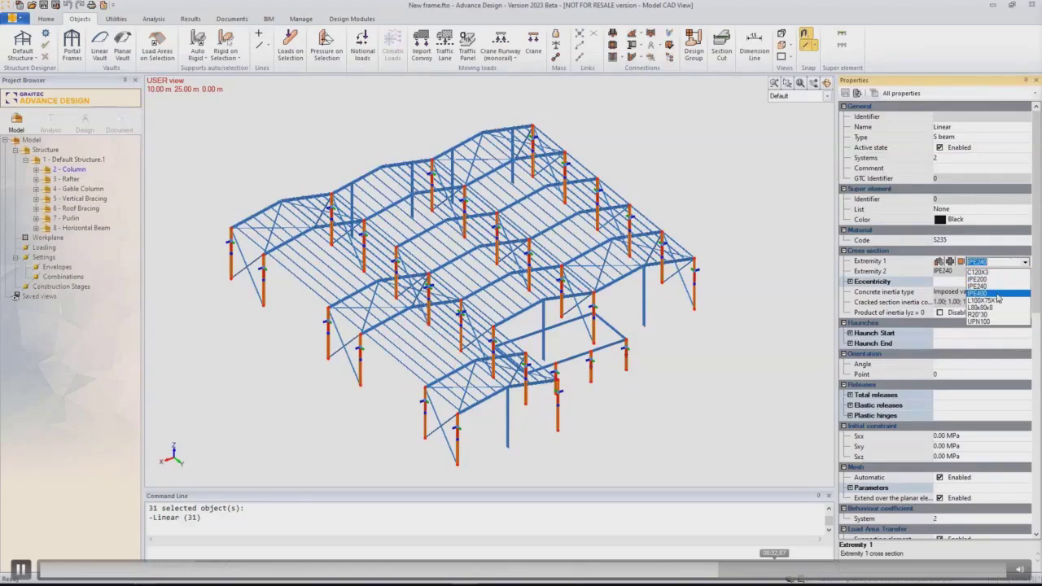
{"action": "left_click", "coordinate": [941, 264]}
{"action": "left_click", "coordinate": [939, 262]}
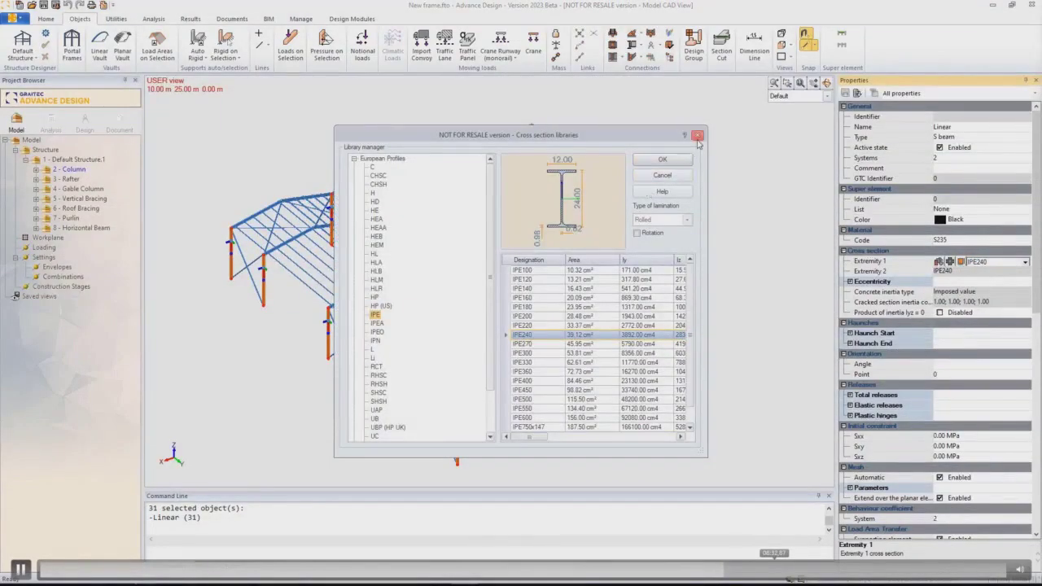
{"action": "left_click", "coordinate": [535, 355]}
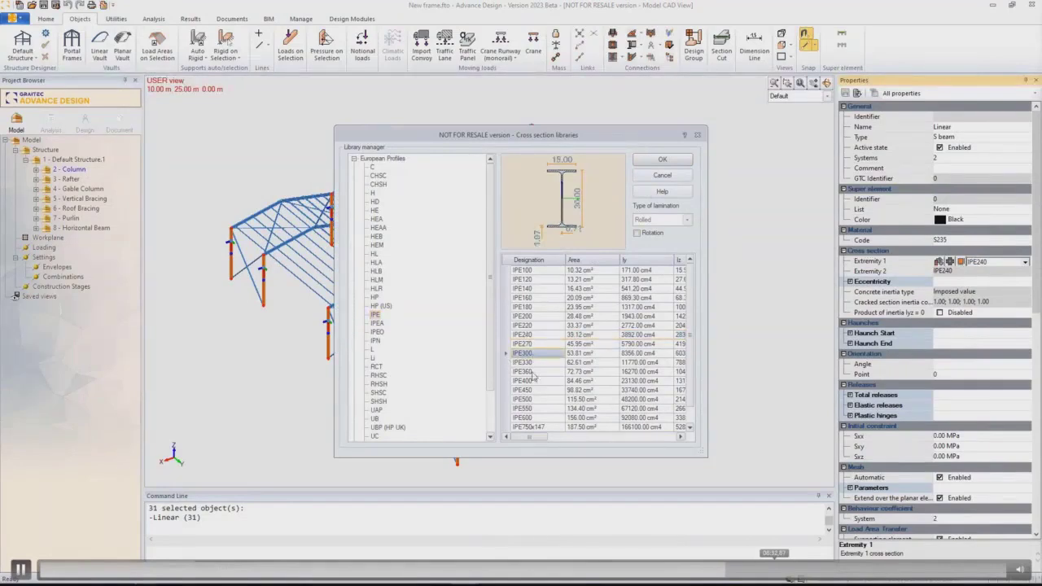
{"action": "left_click", "coordinate": [659, 161]}
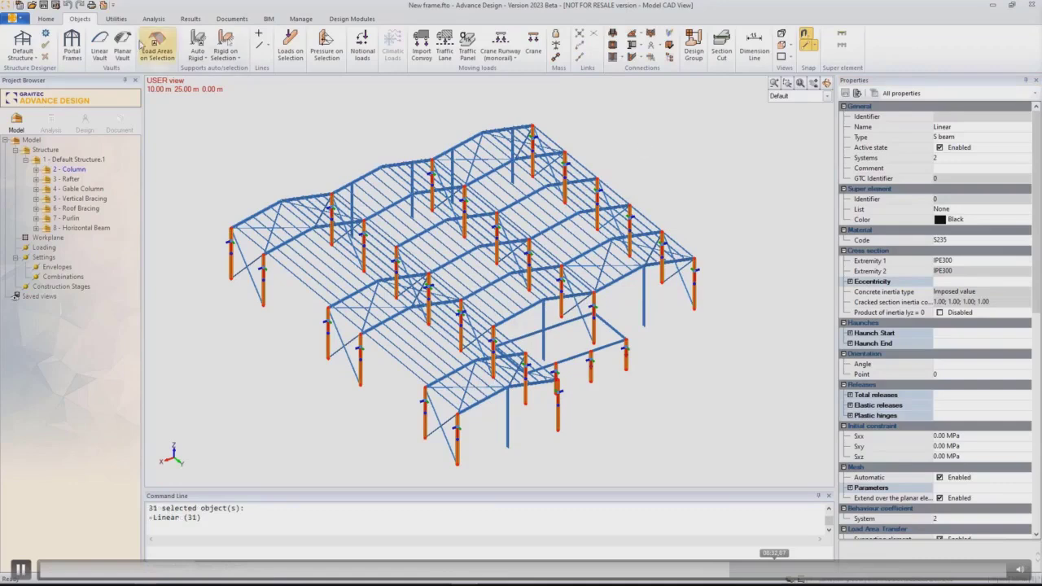
Step: Save the model with the updated column sections and clear the column selection
{"action": "left_click", "coordinate": [45, 6]}
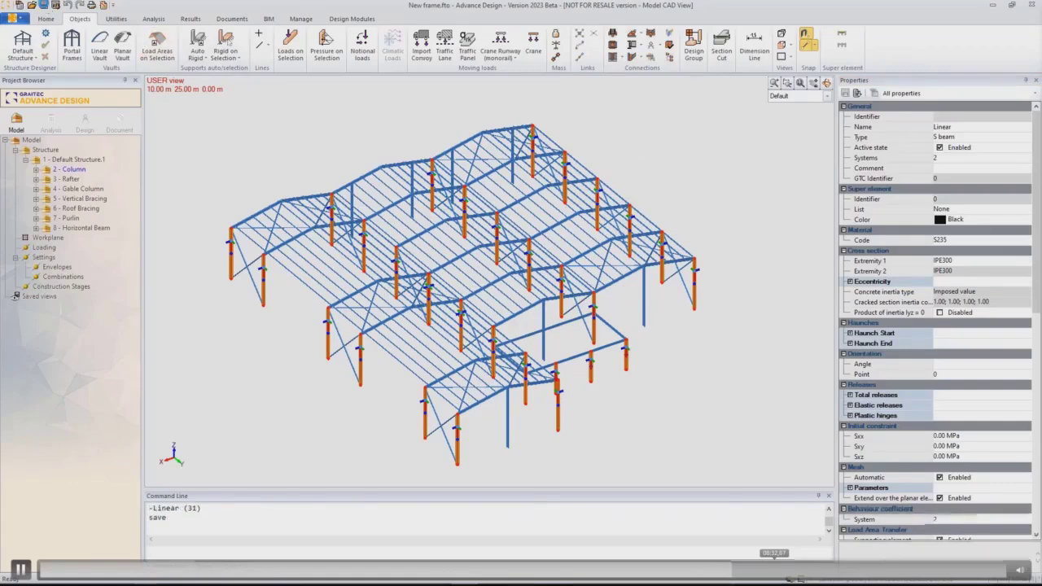
{"action": "key", "text": "Escape"}
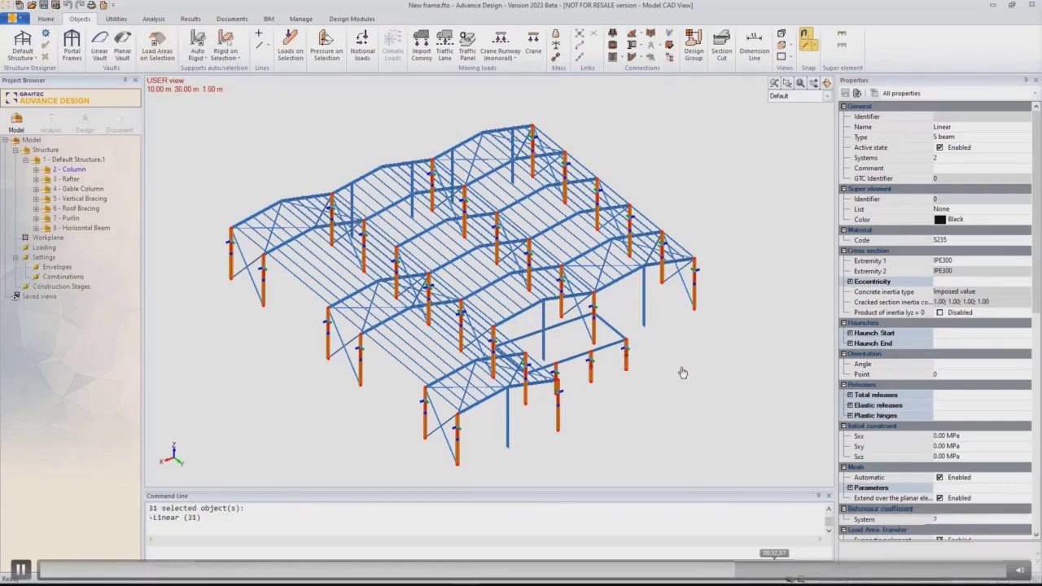
{"action": "mouse_move", "coordinate": [692, 383]}
{"action": "middle_mouse_down"}
{"action": "mouse_move", "coordinate": [672, 383]}
{"action": "mouse_move", "coordinate": [686, 380]}
{"action": "middle_mouse_up"}
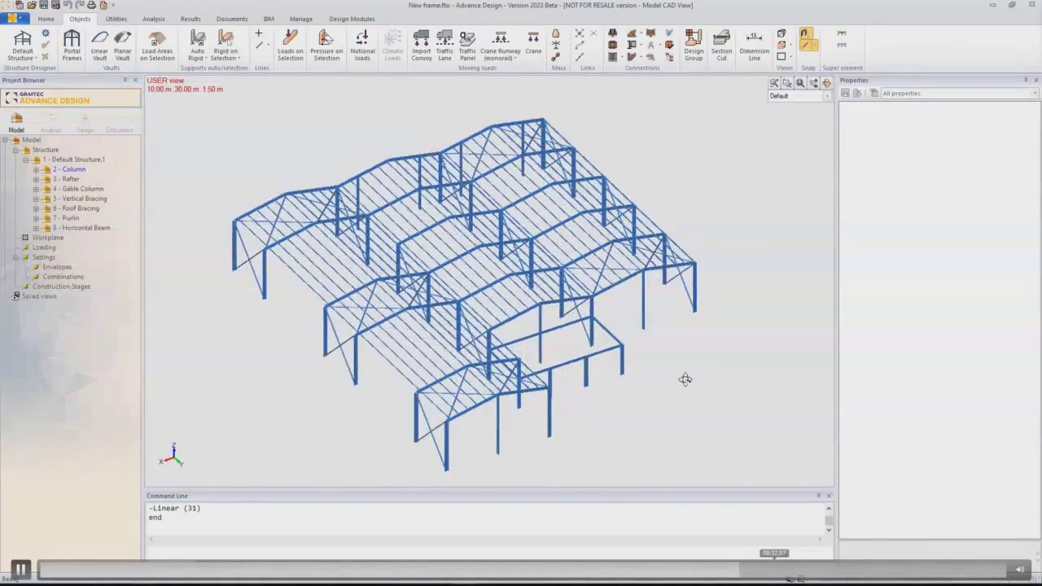
Step: Select all elements of the Gable Column system, set their Extremity 1 cross section to IPE300 and save the model
{"action": "left_click", "coordinate": [67, 188]}
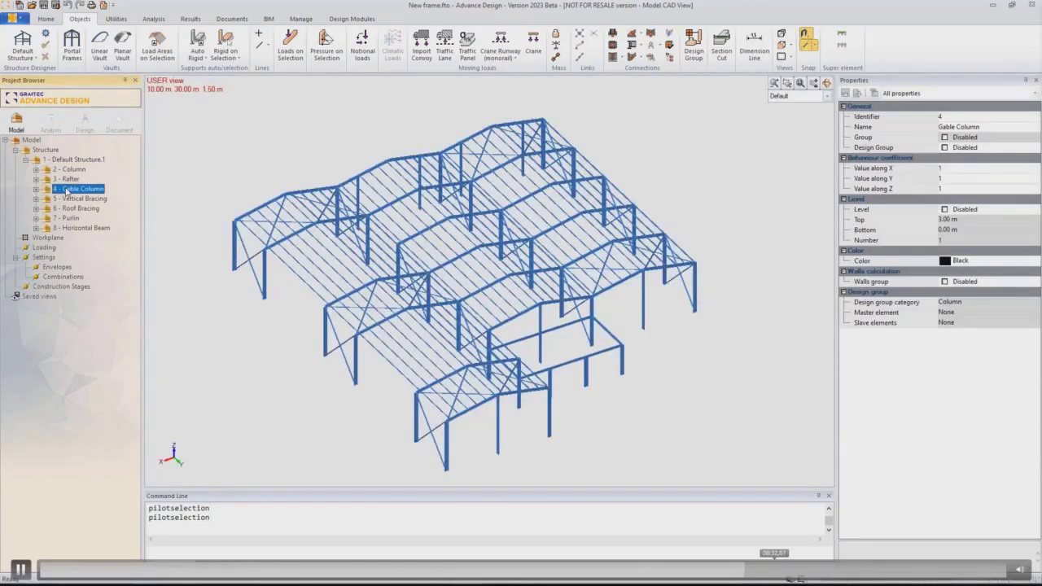
{"action": "right_click", "coordinate": [68, 188]}
{"action": "left_click", "coordinate": [122, 240]}
{"action": "left_click", "coordinate": [1018, 261]}
{"action": "left_click", "coordinate": [1026, 262]}
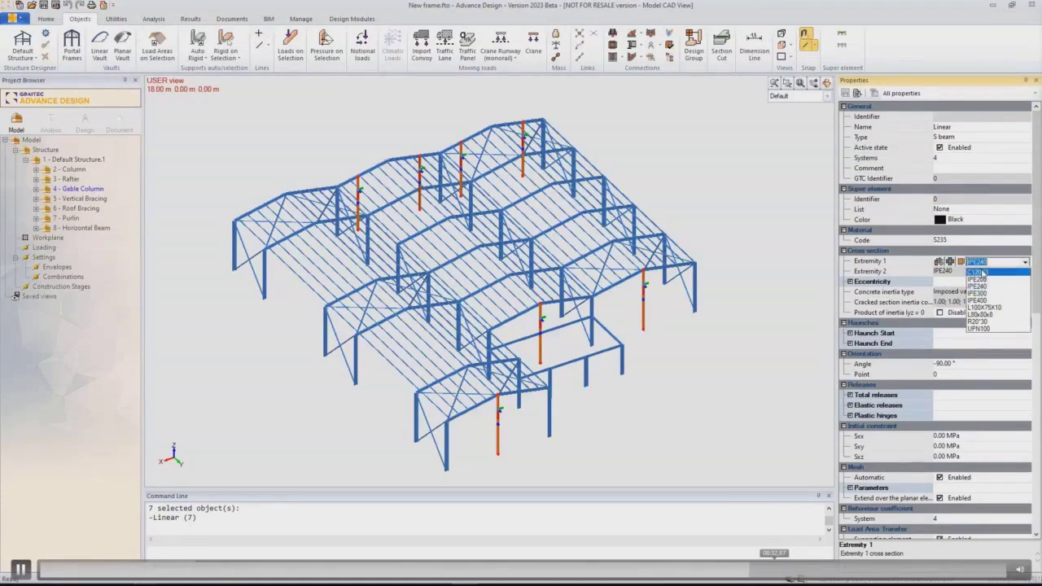
{"action": "left_click", "coordinate": [1013, 261]}
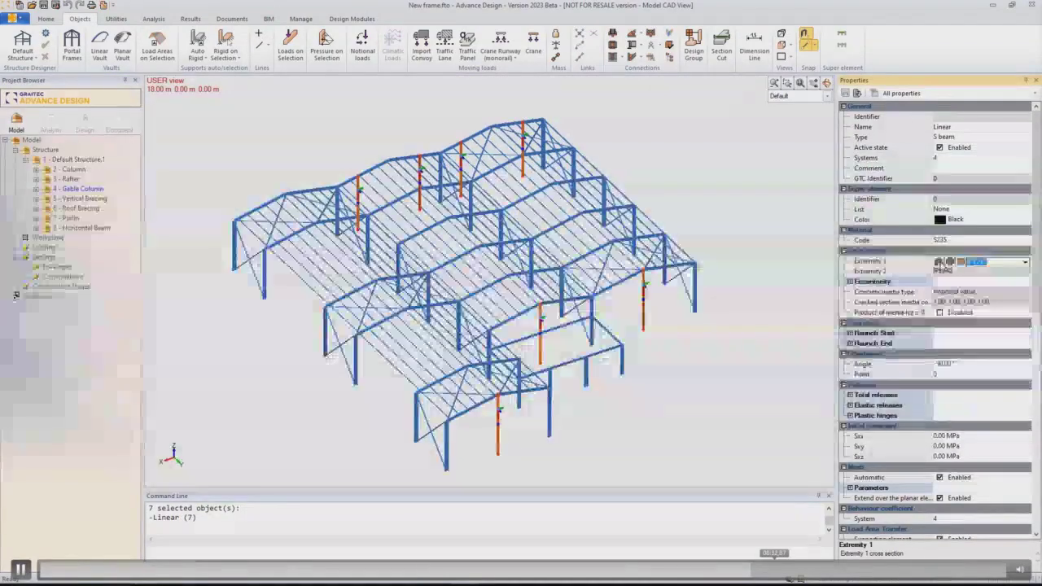
{"action": "left_click", "coordinate": [1025, 263]}
{"action": "left_click", "coordinate": [998, 283]}
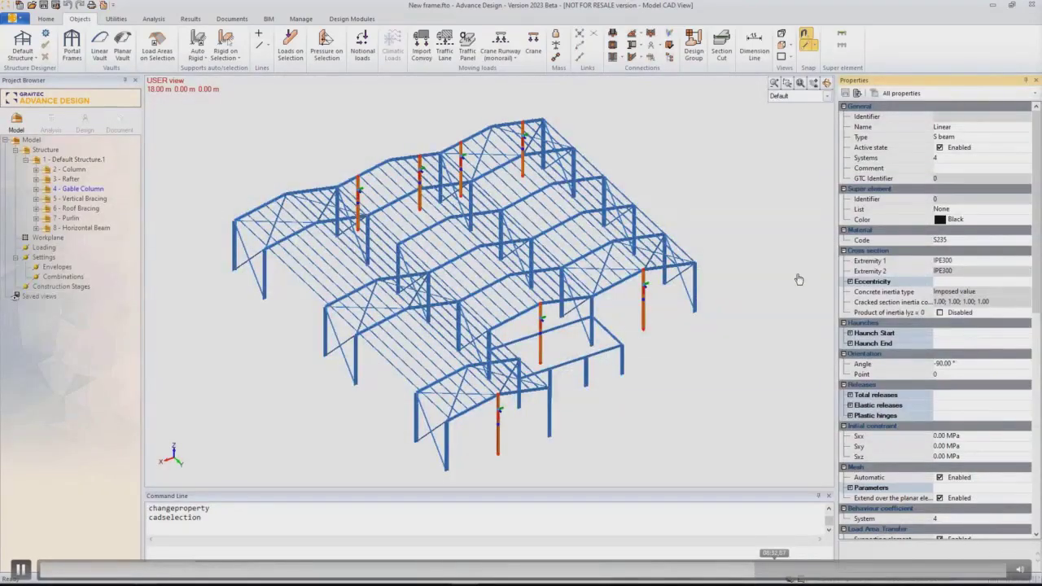
{"action": "key", "text": "Escape"}
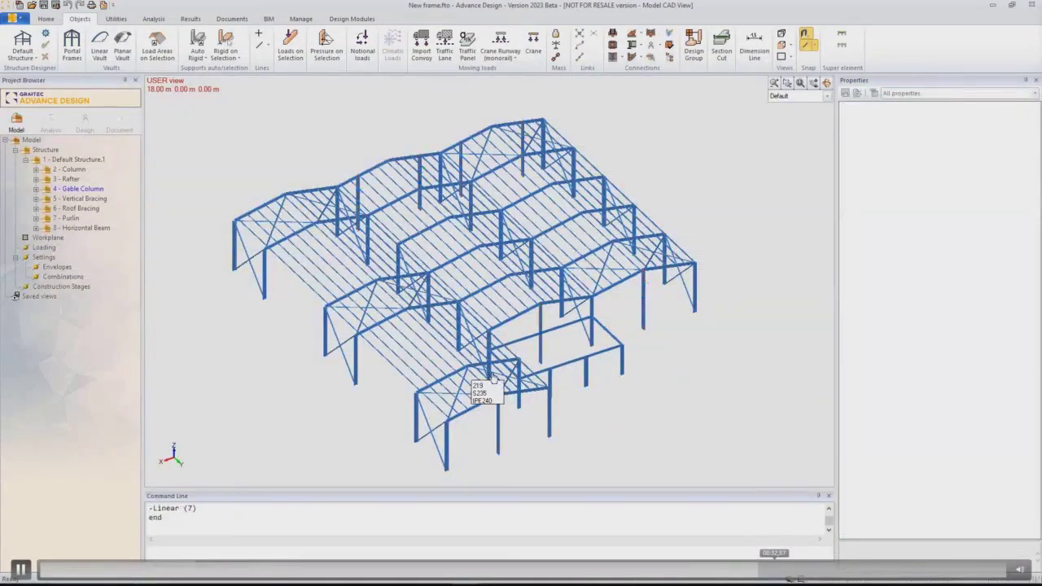
{"action": "key", "text": "ctrl+s"}
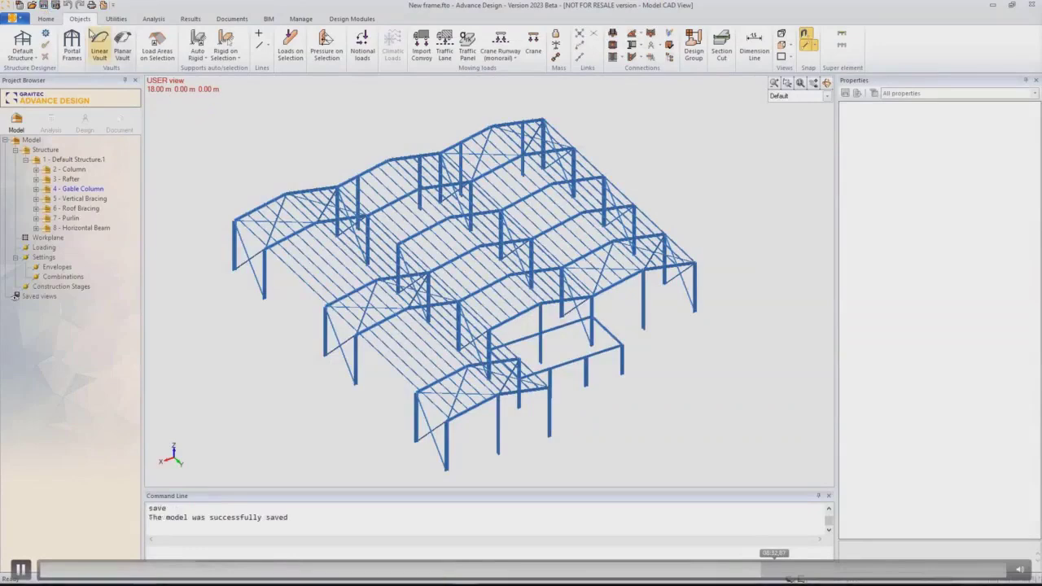
Step: Start a GTCX export of the model and set the Model AD folder inside Nouveau dossier as its destination
{"action": "left_click", "coordinate": [269, 19]}
{"action": "left_click", "coordinate": [20, 43]}
{"action": "left_click", "coordinate": [46, 102]}
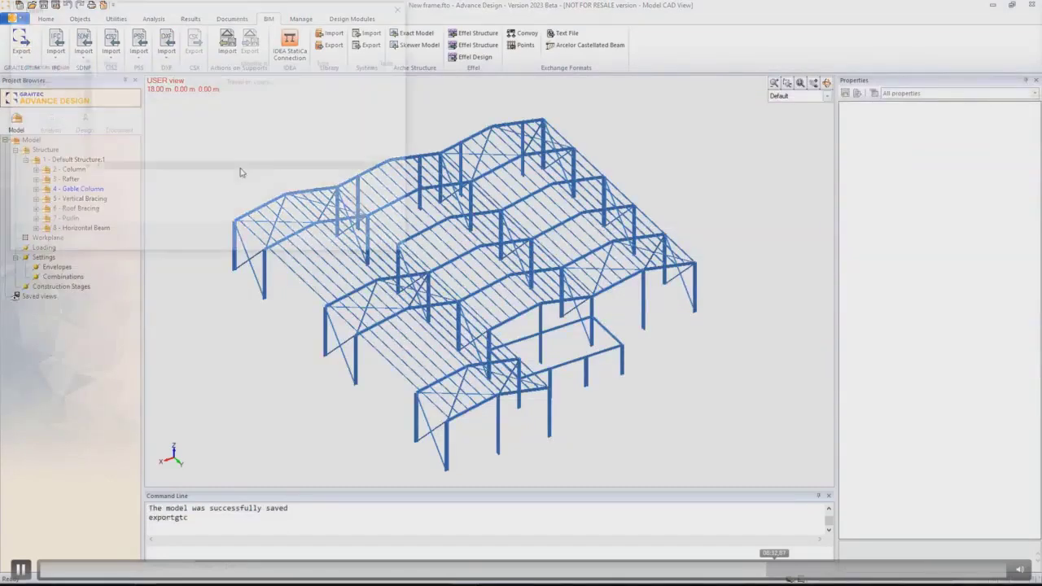
{"action": "scroll", "coordinate": [53, 132], "scroll_direction": "up", "scroll_amount": 1}
{"action": "scroll", "coordinate": [53, 131], "scroll_direction": "up", "scroll_amount": 3}
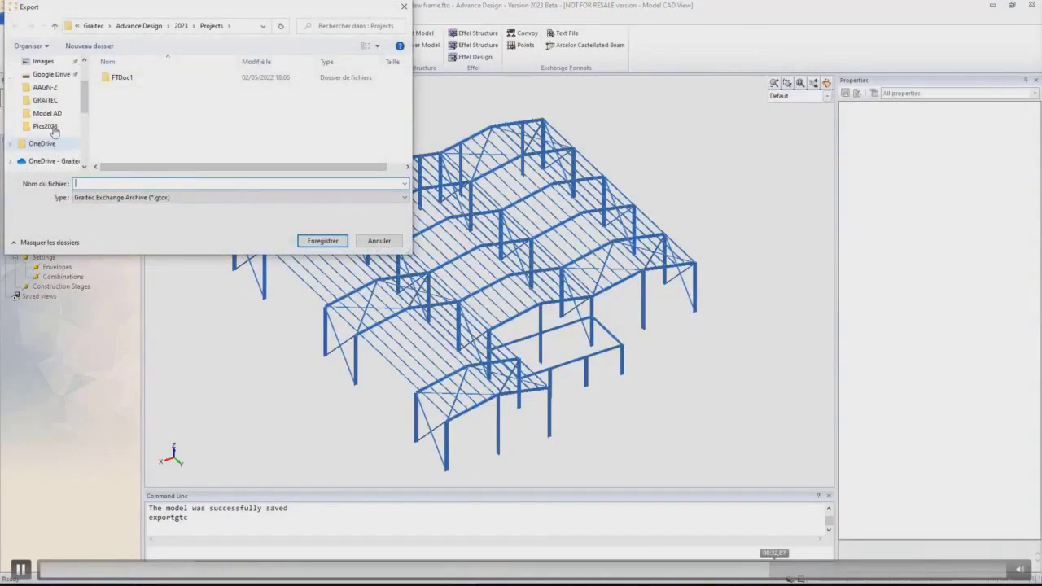
{"action": "left_click", "coordinate": [45, 87]}
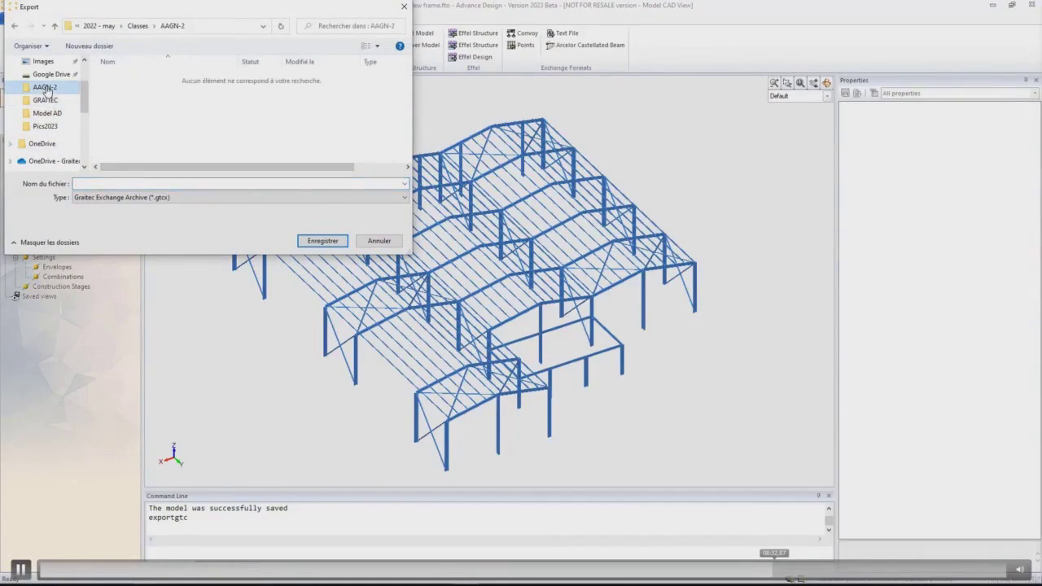
{"action": "left_click", "coordinate": [138, 25]}
{"action": "double_click", "coordinate": [118, 99]}
{"action": "double_click", "coordinate": [122, 76]}
{"action": "double_click", "coordinate": [123, 77]}
Step: Give the Graitec Exchange Archive a name beginning with "New Frame u" and save the export
{"action": "left_click", "coordinate": [116, 184]}
{"action": "type", "text": "N"}
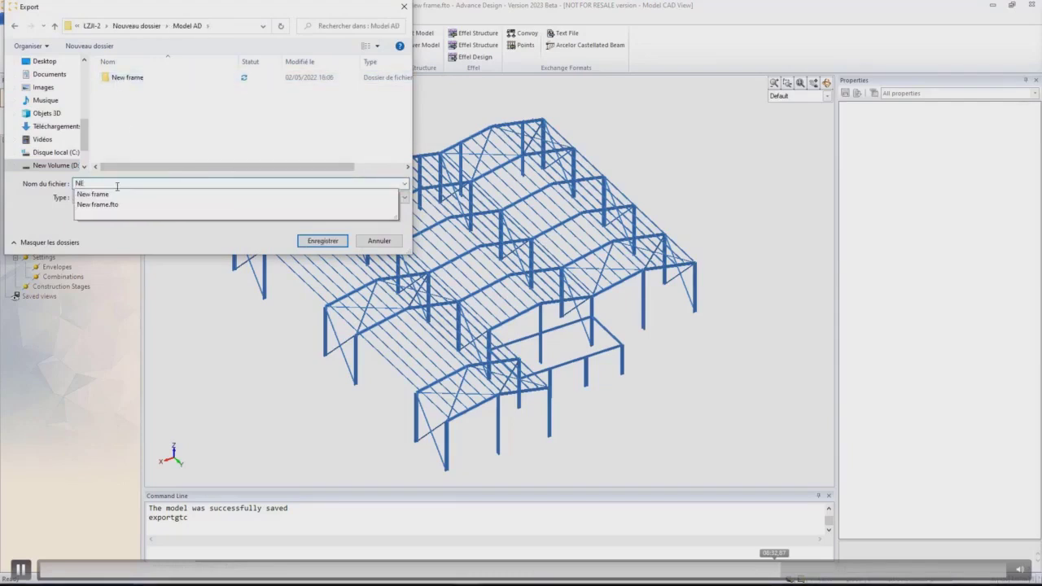
{"action": "type", "text": "ew Frame u"}
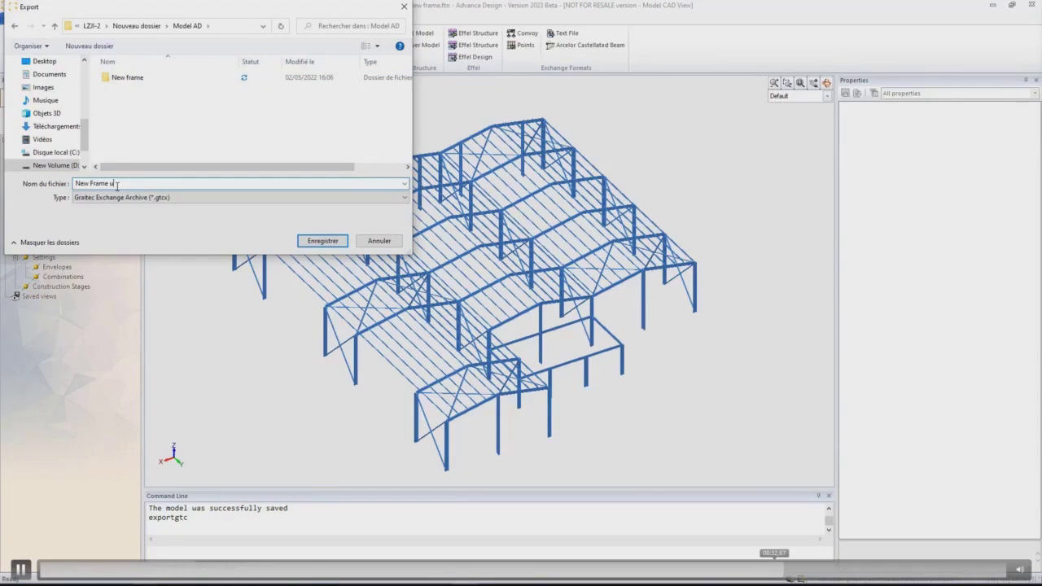
{"action": "key", "text": "Return"}
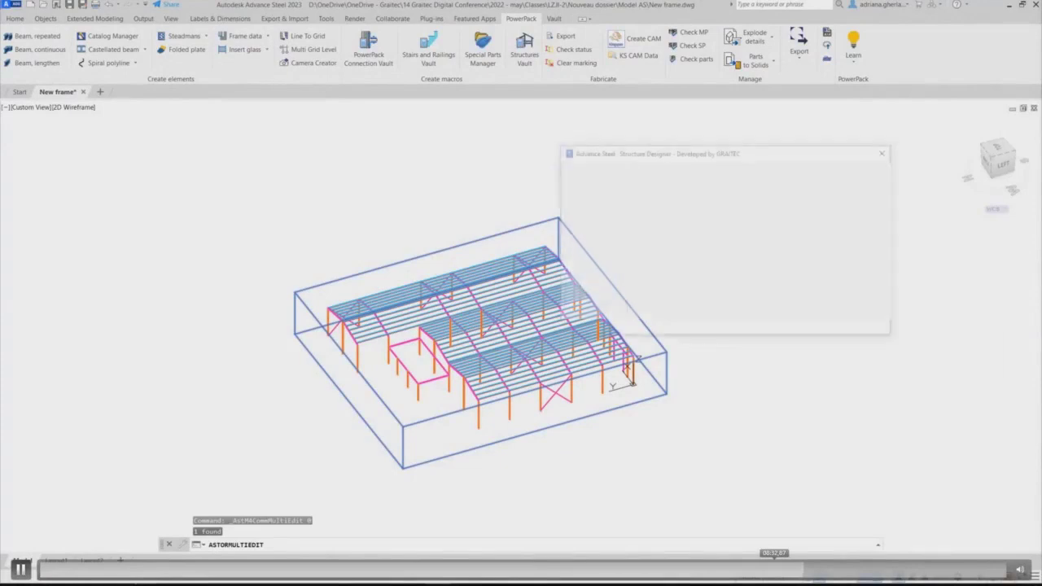
Step: Switch to Advance Steel and load New Frame Updated from the Structure Designer library into the existing structure
{"action": "key", "text": "Return"}
{"action": "middle_click_drag", "start_coordinate": [302, 233], "coordinate": [240, 242], "text": "shift"}
{"action": "scroll", "coordinate": [295, 370], "scroll_direction": "up", "scroll_amount": 3}
{"action": "mouse_move", "coordinate": [280, 414]}
{"action": "middle_mouse_down", "text": "shift"}
{"action": "mouse_move", "coordinate": [291, 423]}
{"action": "mouse_move", "coordinate": [296, 404]}
{"action": "middle_mouse_up", "text": "shift"}
{"action": "scroll", "coordinate": [296, 405], "scroll_direction": "down", "scroll_amount": 3}
{"action": "scroll", "coordinate": [570, 282], "scroll_direction": "down", "scroll_amount": 3}
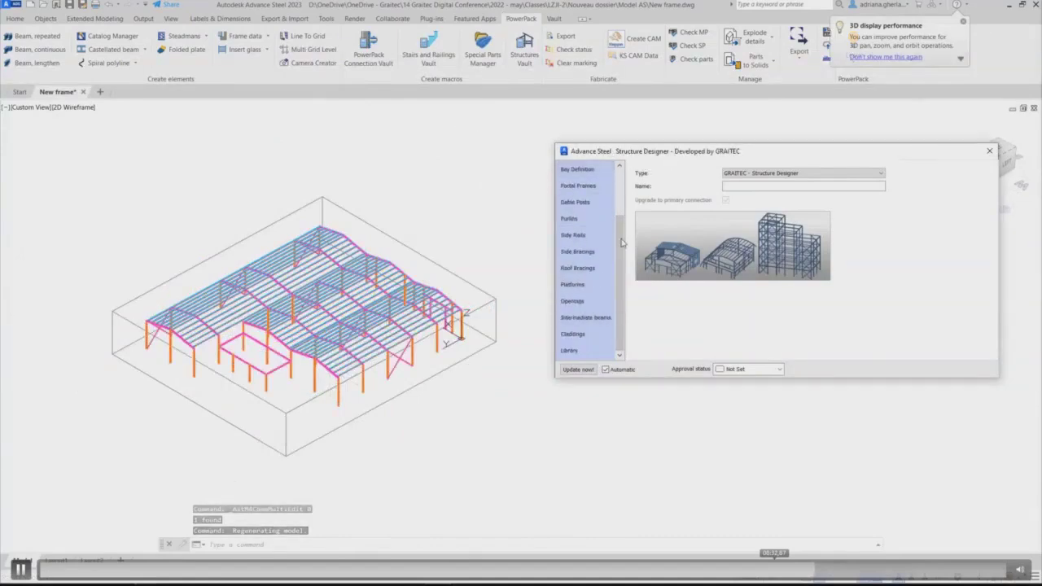
{"action": "left_click", "coordinate": [573, 351]}
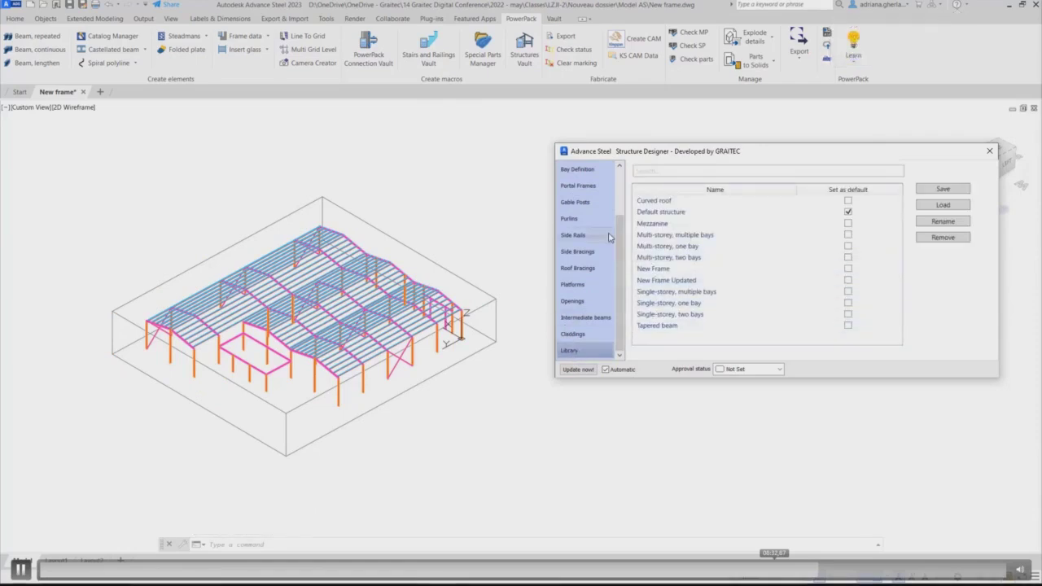
{"action": "left_click", "coordinate": [697, 280]}
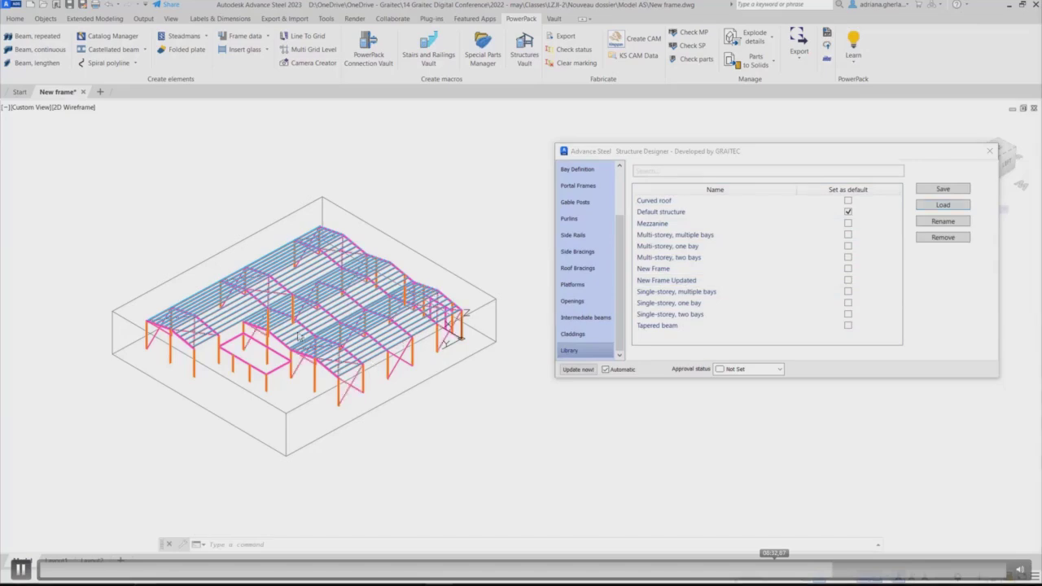
Step: Examine the bracing of the reloaded structure up close and from several sides
{"action": "scroll", "coordinate": [196, 337], "scroll_direction": "up", "scroll_amount": 5}
{"action": "scroll", "coordinate": [152, 294], "scroll_direction": "down", "scroll_amount": 8}
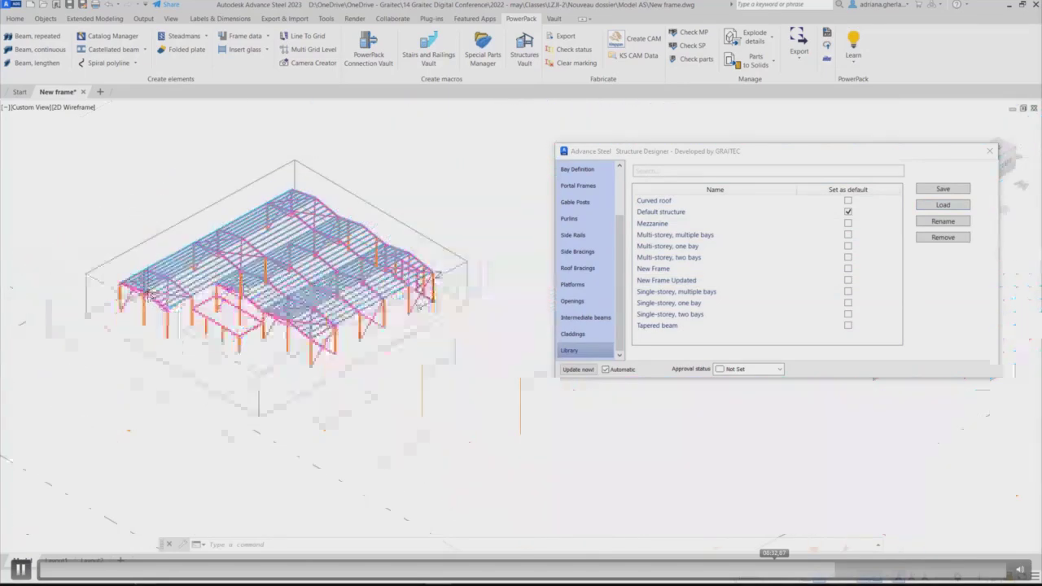
{"action": "scroll", "coordinate": [285, 511], "scroll_direction": "up", "scroll_amount": 8}
{"action": "scroll", "coordinate": [271, 401], "scroll_direction": "down", "scroll_amount": 6}
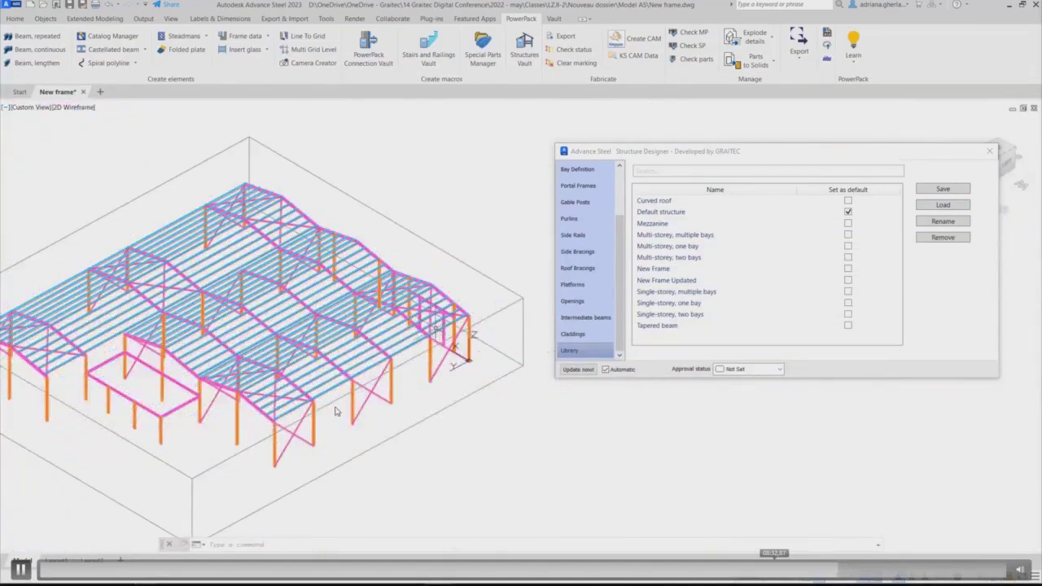
{"action": "middle_click_drag", "start_coordinate": [420, 391], "coordinate": [255, 311], "text": "shift"}
{"action": "middle_click_drag", "start_coordinate": [191, 365], "coordinate": [375, 314], "text": "shift"}
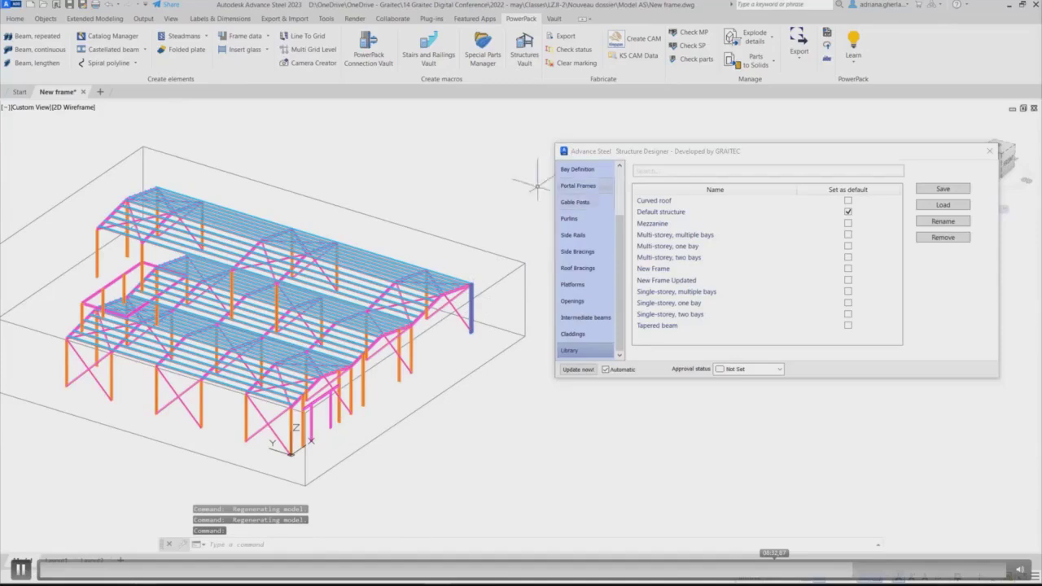
Step: Open the Frames settings of the Portal Frames for Bay 1 and clear the column selection in the model
{"action": "scroll", "coordinate": [584, 216], "scroll_direction": "up", "scroll_amount": 2}
{"action": "scroll", "coordinate": [585, 216], "scroll_direction": "up", "scroll_amount": 1}
{"action": "left_click", "coordinate": [583, 235]}
{"action": "left_click", "coordinate": [580, 250]}
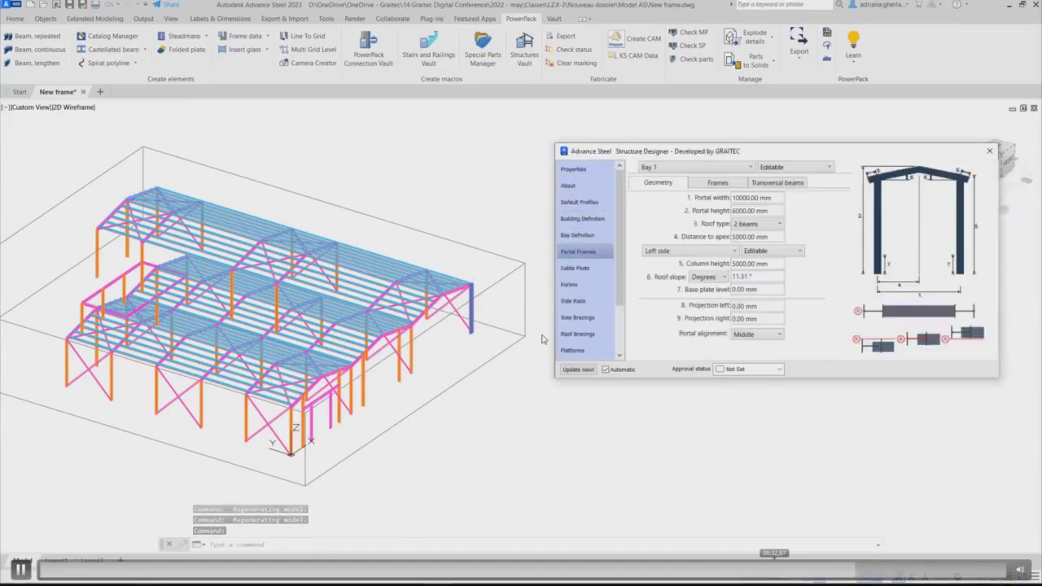
{"action": "left_click", "coordinate": [711, 183]}
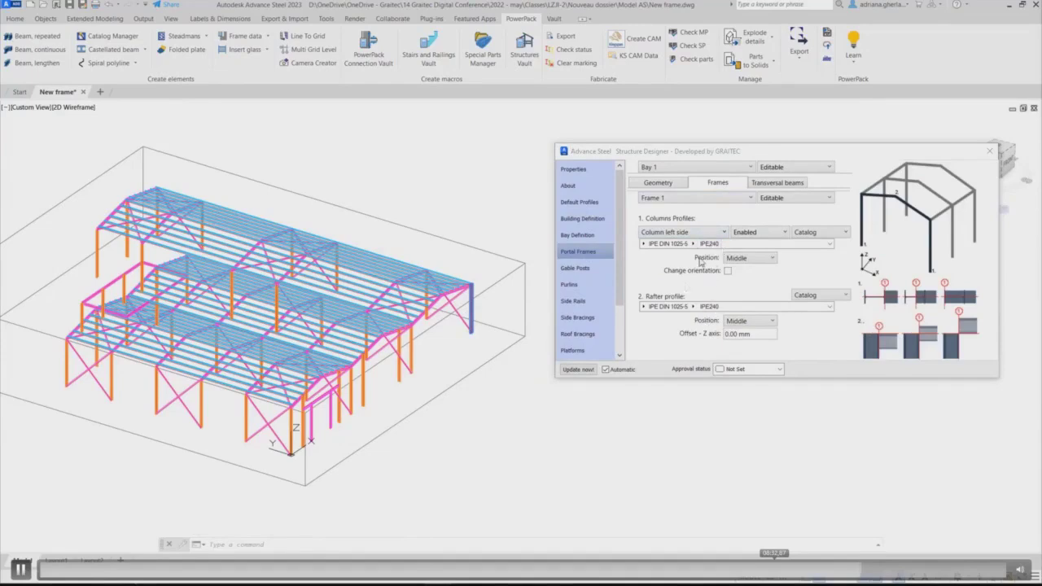
{"action": "left_click", "coordinate": [448, 137]}
{"action": "key", "text": "Escape"}
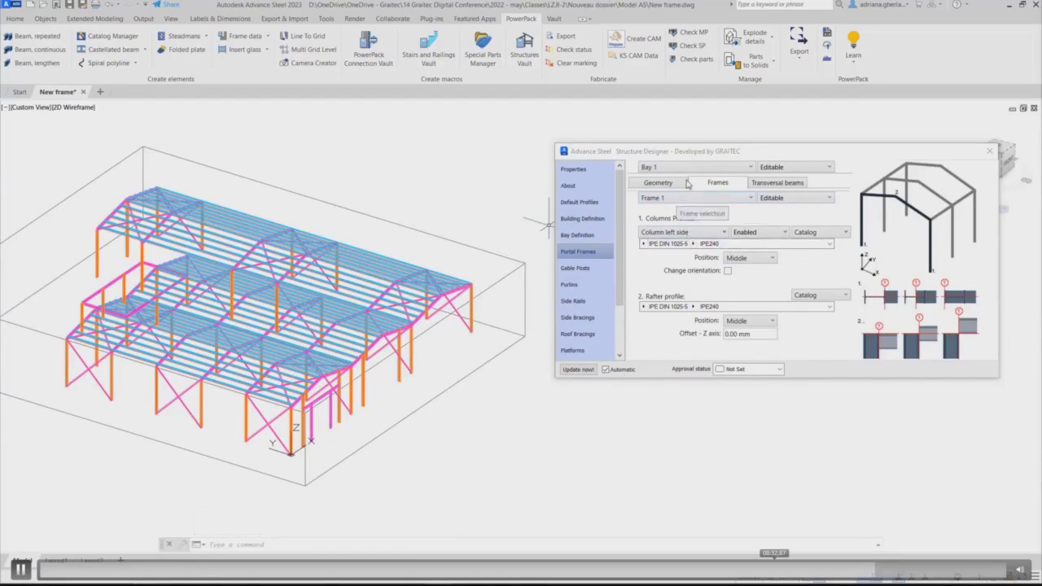
Step: Set Bay 1 to Copy to all and change Frame 1's left column profile to IPE300
{"action": "left_click", "coordinate": [792, 171]}
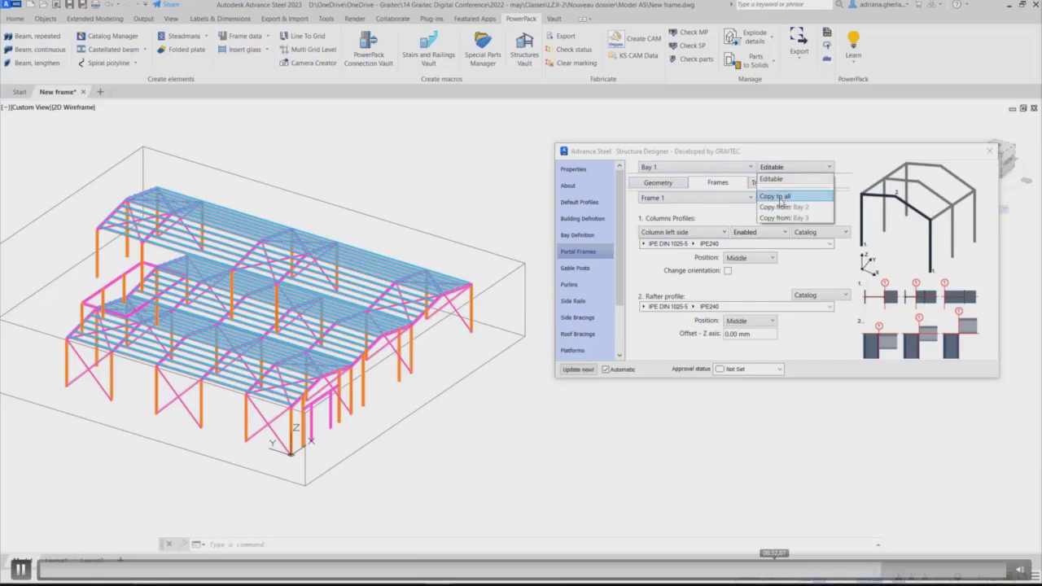
{"action": "left_click", "coordinate": [778, 197]}
{"action": "left_click", "coordinate": [693, 243]}
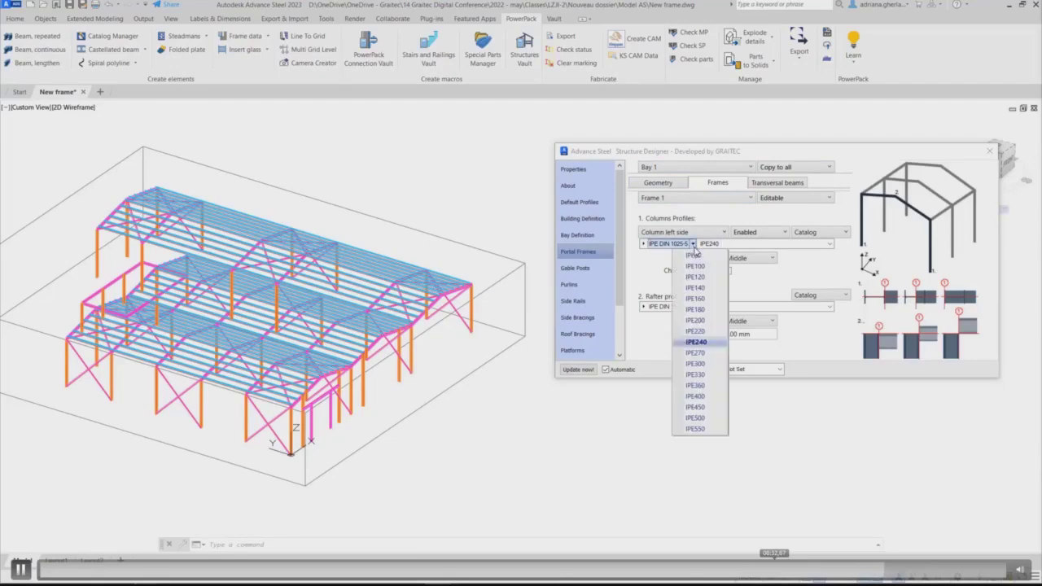
{"action": "left_click", "coordinate": [694, 365]}
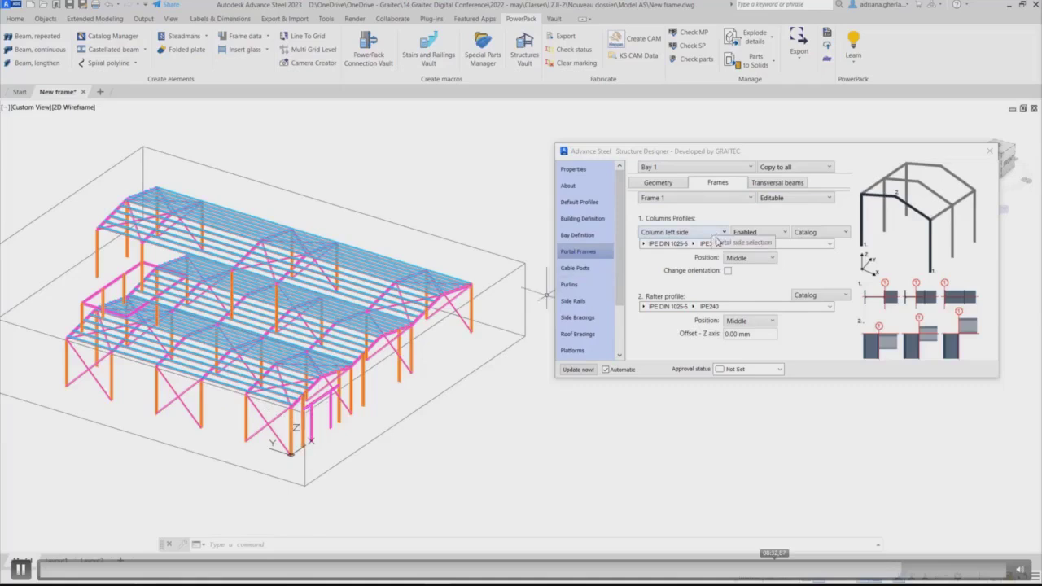
Step: Copy the Frame 1 settings to all other frames of Bay 1
{"action": "left_click", "coordinate": [692, 197]}
{"action": "left_click", "coordinate": [685, 221]}
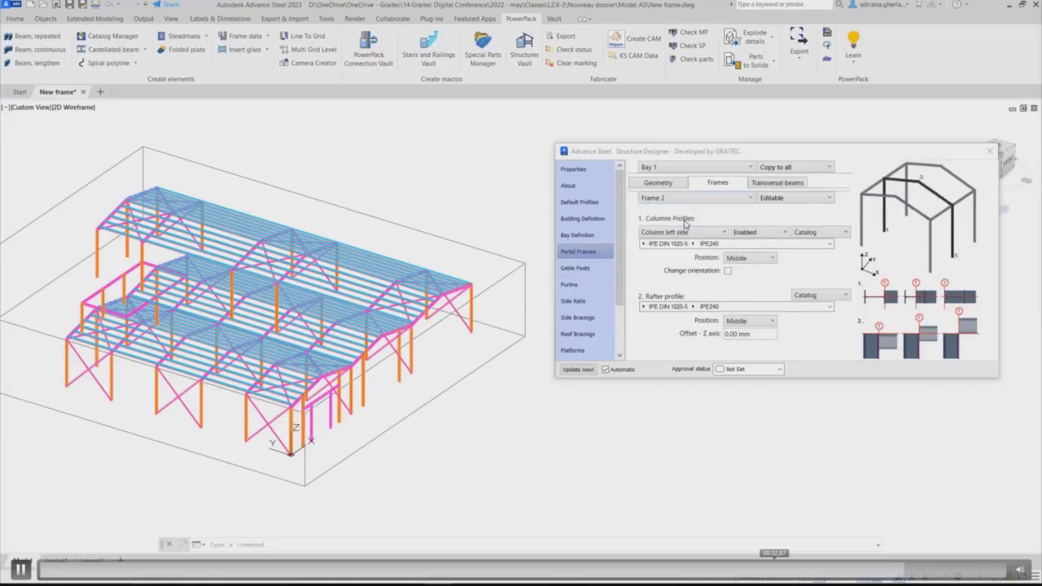
{"action": "left_click", "coordinate": [677, 198]}
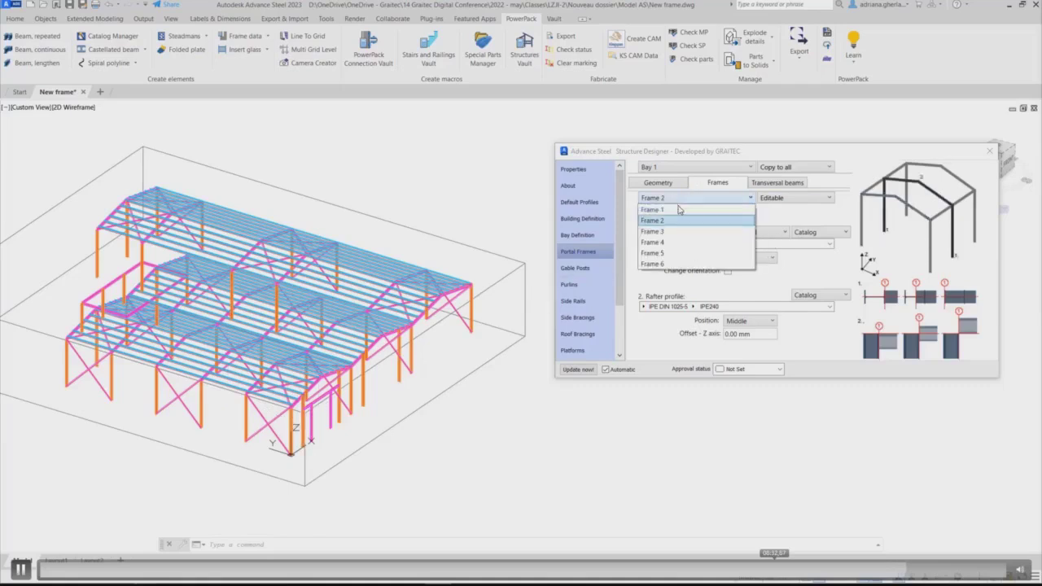
{"action": "left_click", "coordinate": [796, 198]}
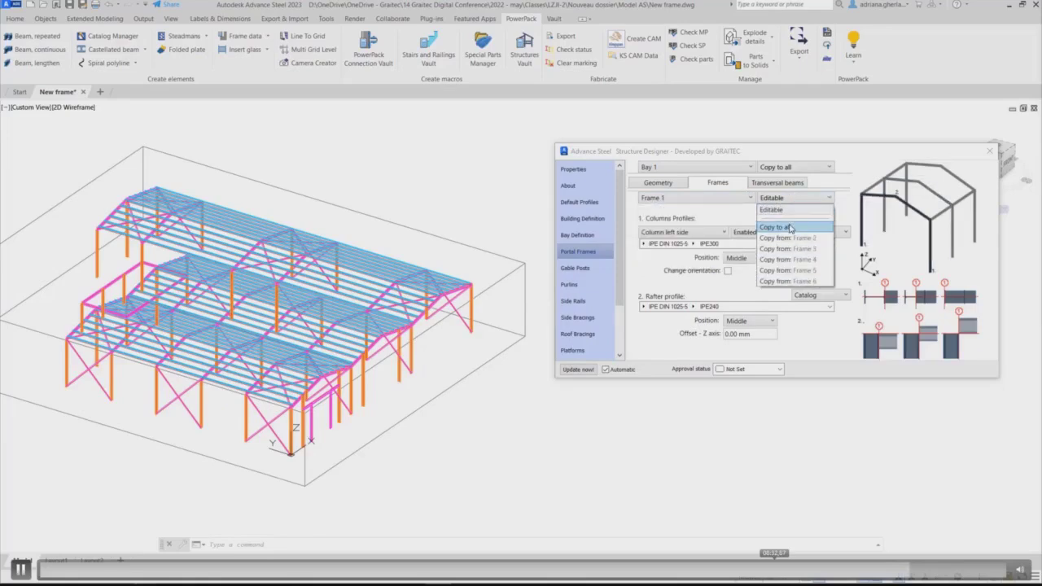
{"action": "left_click", "coordinate": [790, 228]}
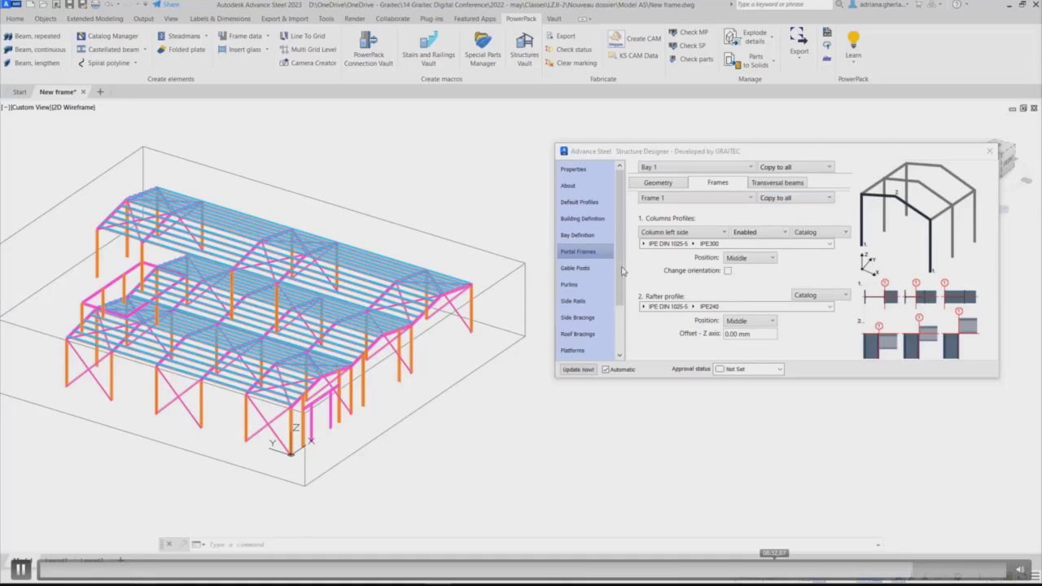
Step: Check the column profiles of Frames 4 and 6 and the settings of Bay 2, and close Structure Designer
{"action": "left_click", "coordinate": [675, 199]}
{"action": "left_click", "coordinate": [679, 246]}
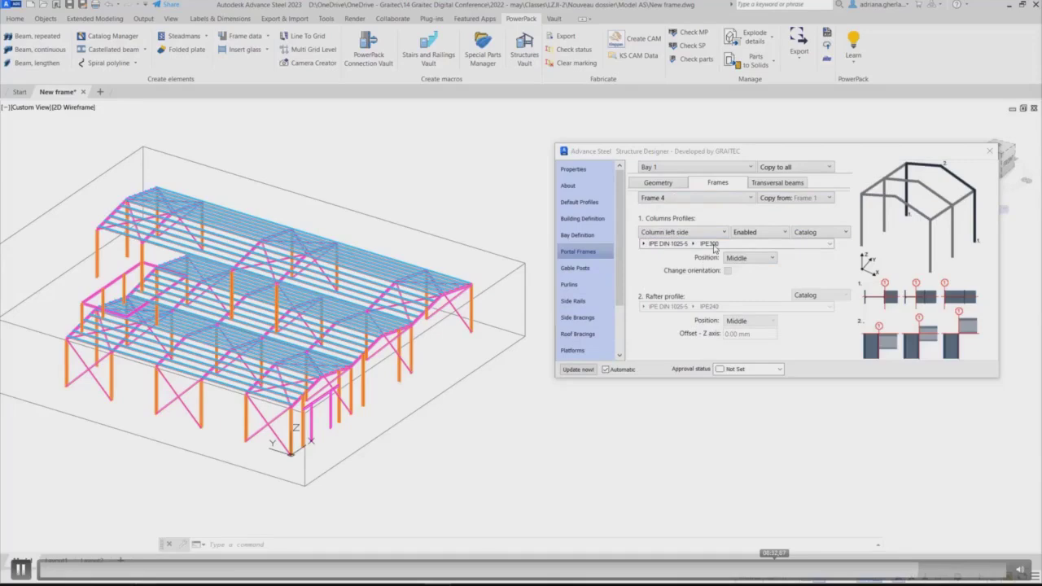
{"action": "left_click", "coordinate": [690, 197]}
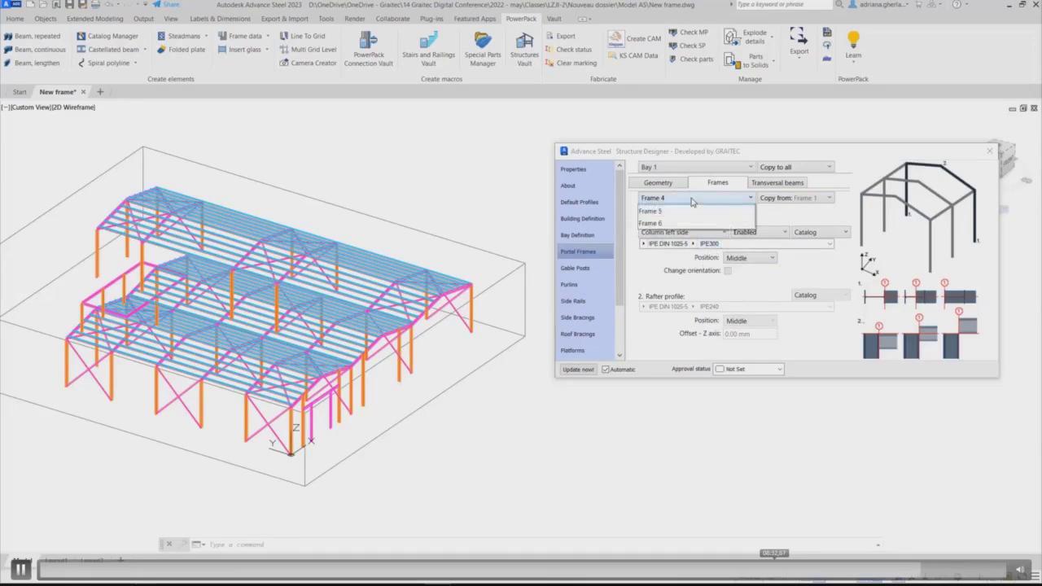
{"action": "left_click", "coordinate": [716, 264]}
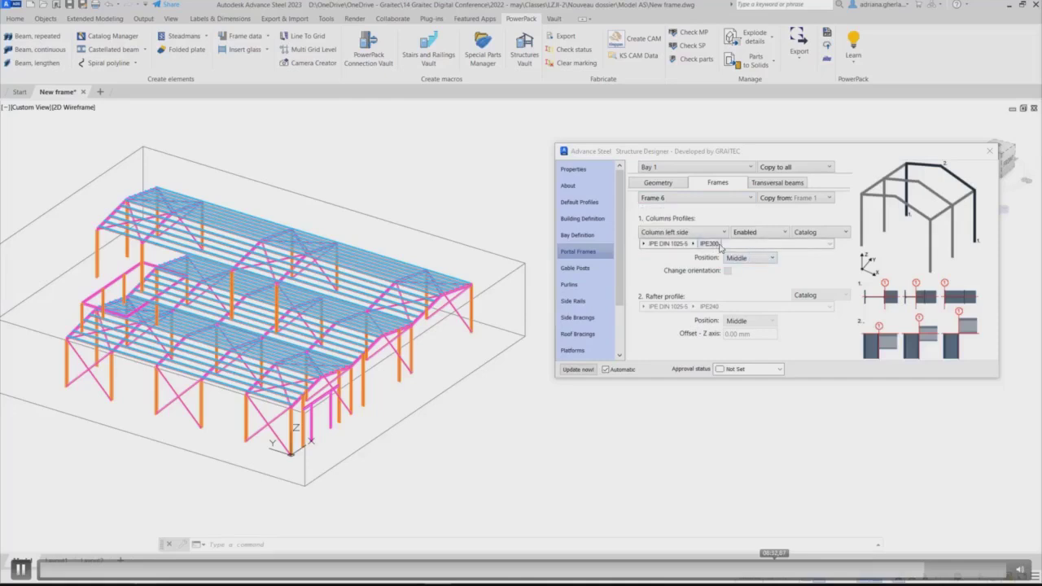
{"action": "left_click", "coordinate": [686, 198]}
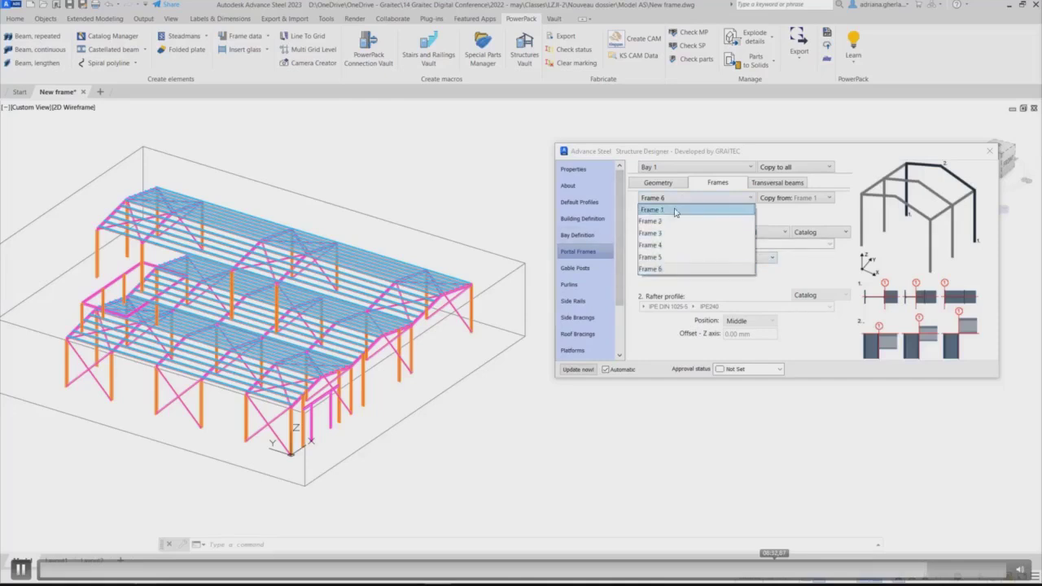
{"action": "left_click", "coordinate": [678, 206]}
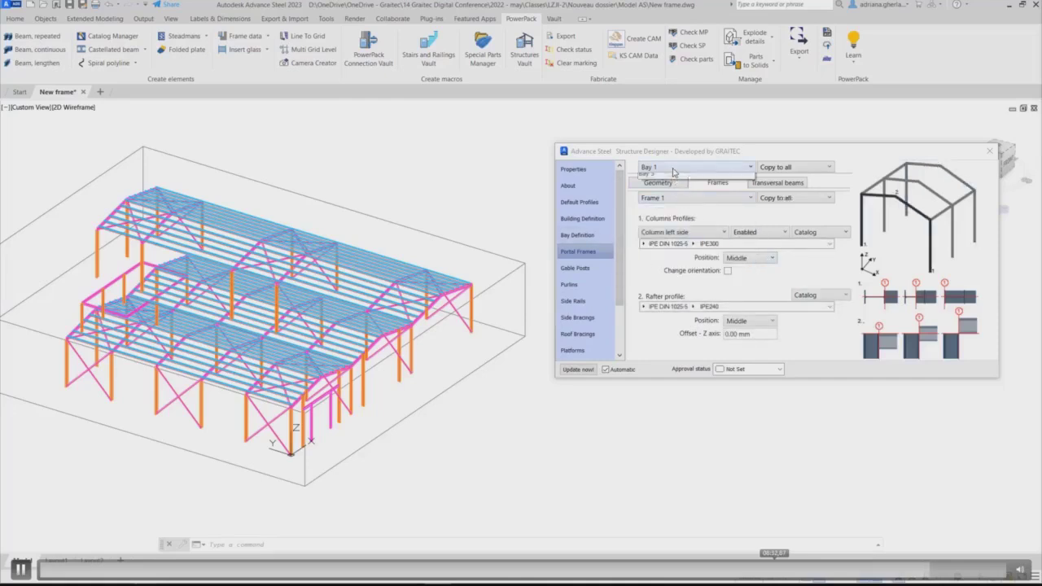
{"action": "left_click", "coordinate": [675, 169]}
{"action": "left_click", "coordinate": [675, 188]}
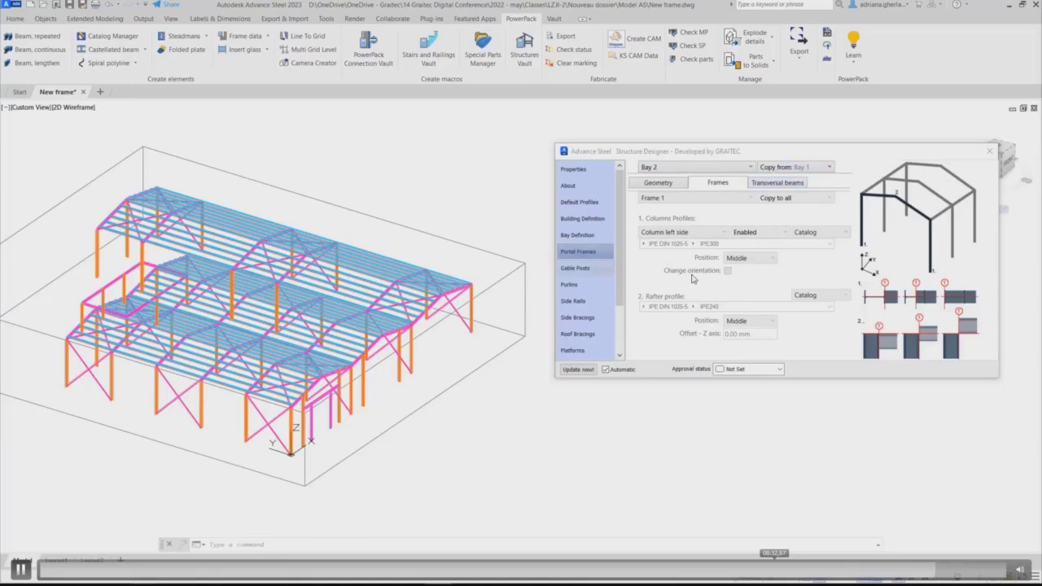
{"action": "left_click", "coordinate": [989, 153]}
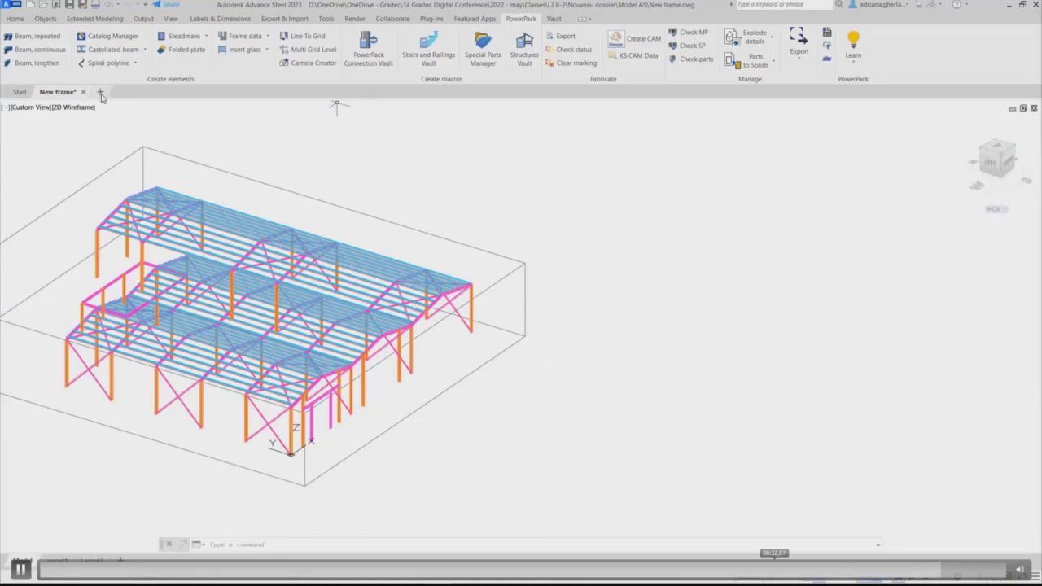
Step: Create a new drawing and import the exported GTCX model from the Model AD folder inside Nouveau dossier
{"action": "left_click", "coordinate": [98, 92]}
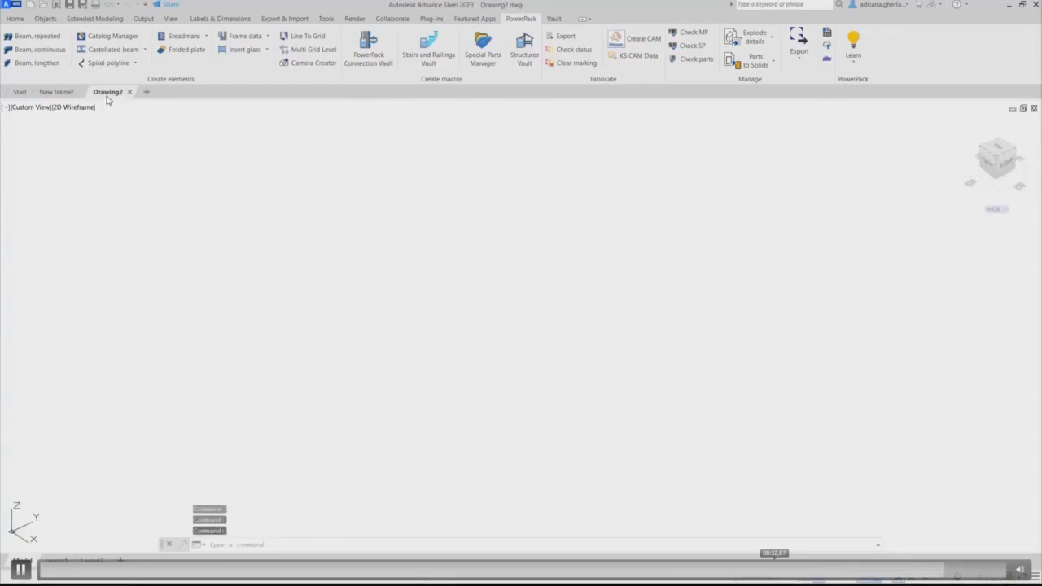
{"action": "left_click", "coordinate": [799, 59]}
{"action": "left_click", "coordinate": [812, 98]}
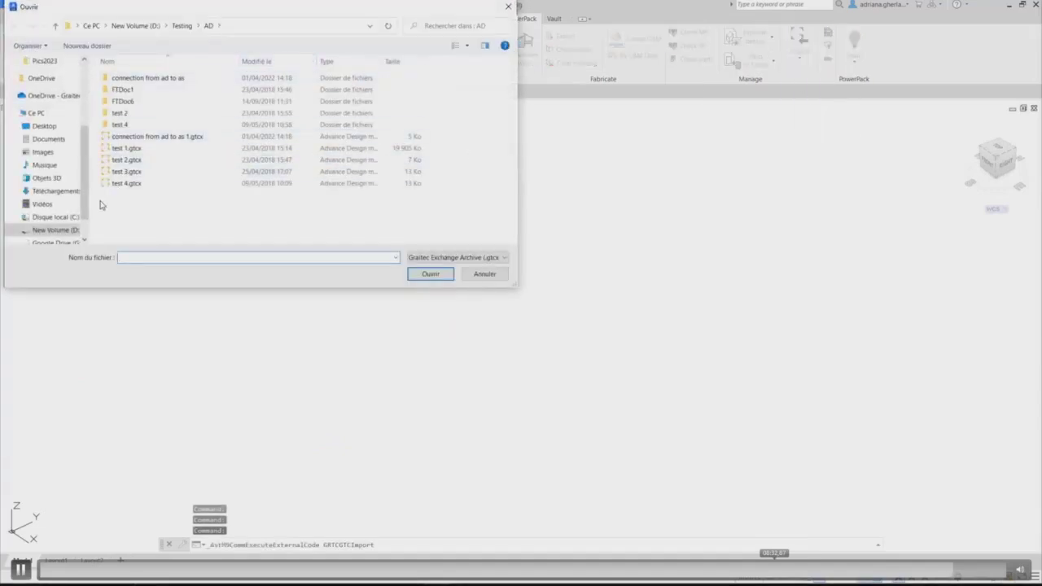
{"action": "scroll", "coordinate": [53, 100], "scroll_direction": "up", "scroll_amount": 2}
{"action": "scroll", "coordinate": [48, 89], "scroll_direction": "up", "scroll_amount": 1}
{"action": "left_click", "coordinate": [45, 86]}
{"action": "left_click", "coordinate": [232, 26]}
{"action": "double_click", "coordinate": [146, 88]}
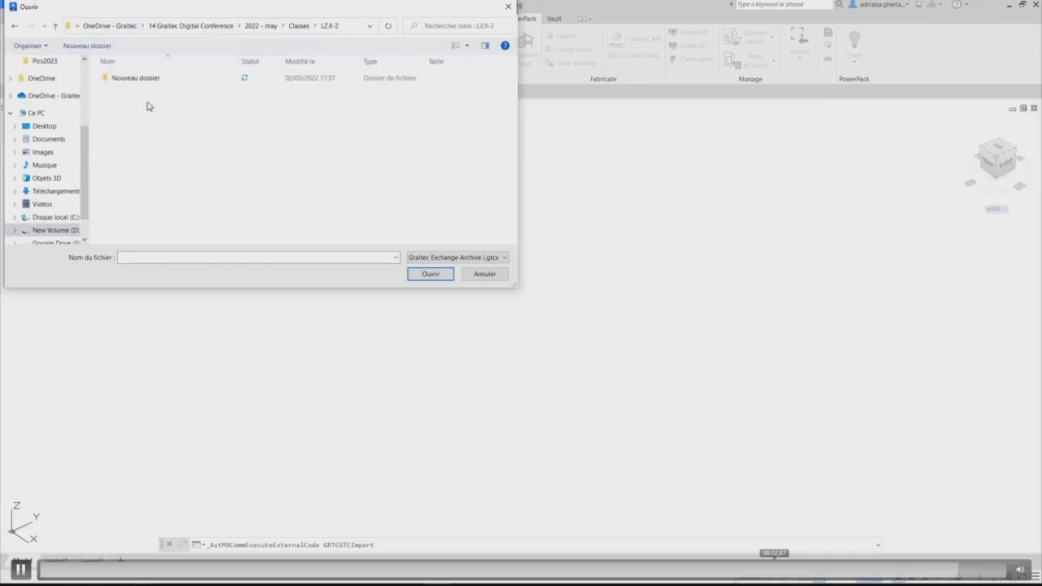
{"action": "double_click", "coordinate": [137, 79]}
{"action": "double_click", "coordinate": [139, 79]}
{"action": "left_click", "coordinate": [167, 90]}
{"action": "left_click", "coordinate": [430, 275]}
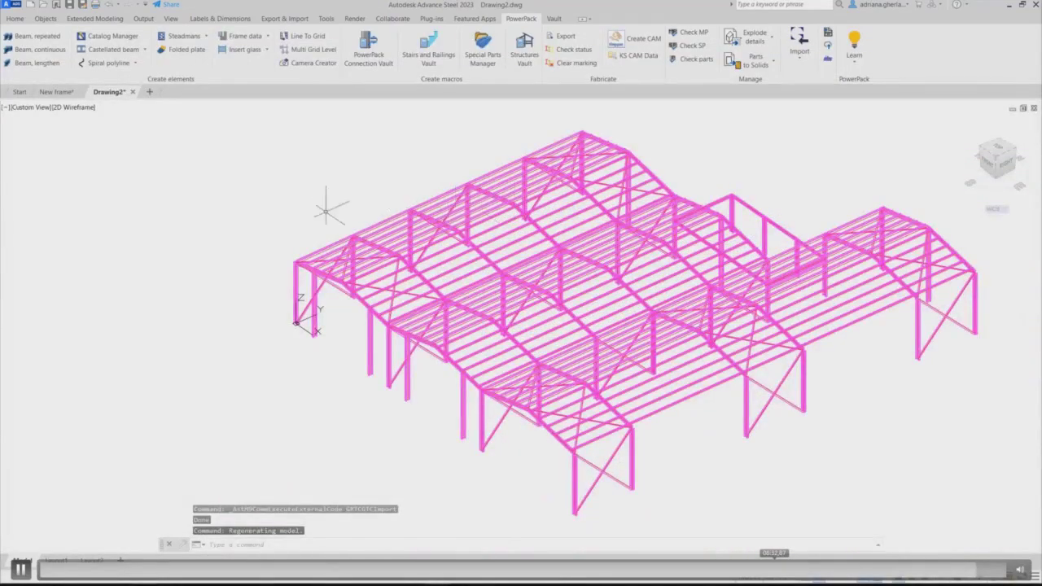
Step: Check the beam properties of the diagonal brace and the adjacent column near the origin in the imported model
{"action": "left_click", "coordinate": [318, 291]}
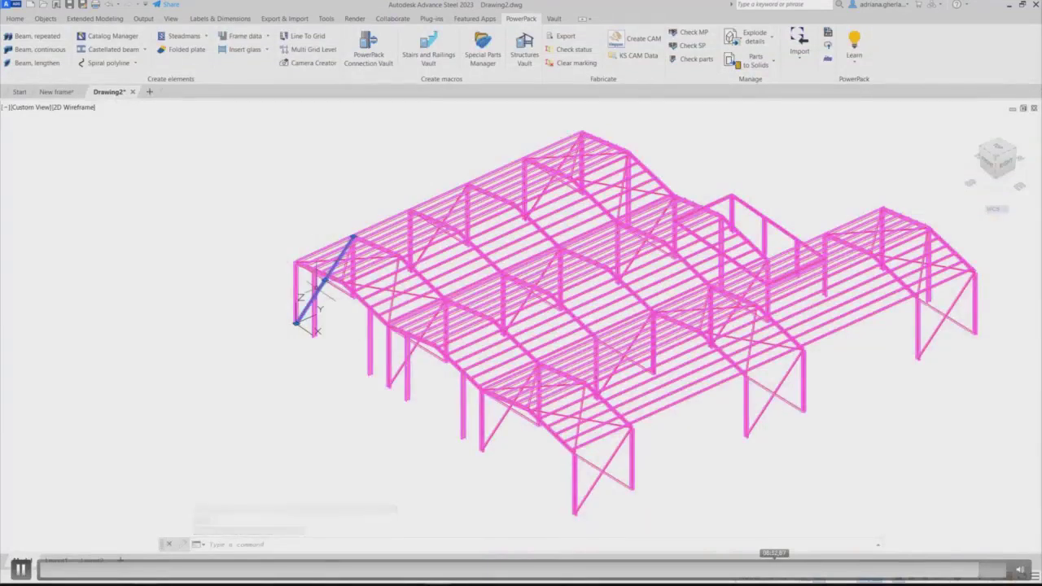
{"action": "double_click", "coordinate": [318, 292]}
{"action": "double_click", "coordinate": [315, 289]}
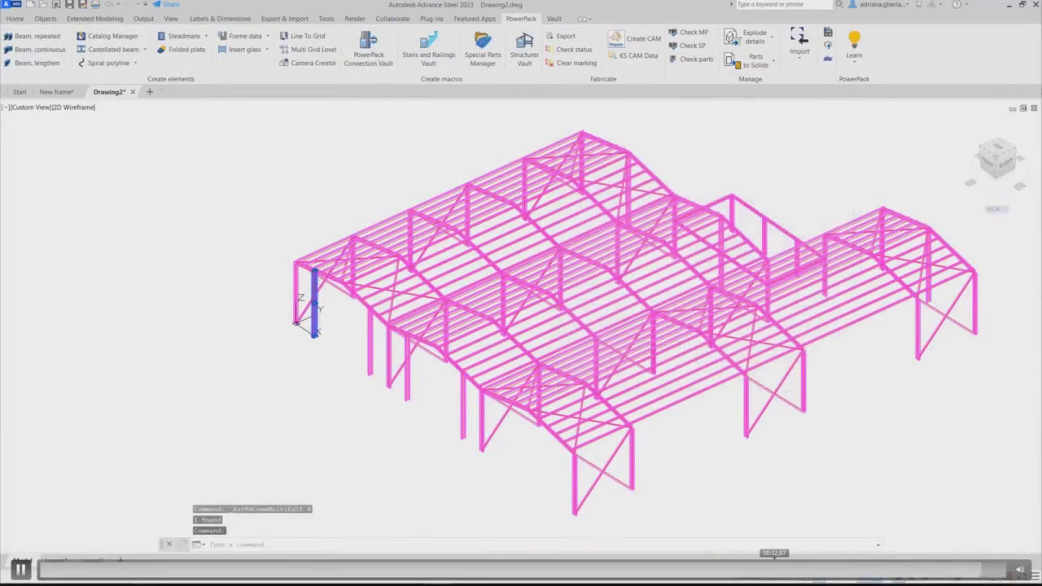
{"action": "key", "text": "Escape"}
Step: Check the section and material of the end columns on the model's other side, and compare the imported model with the New frame drawing
{"action": "scroll", "coordinate": [453, 293], "scroll_direction": "down", "scroll_amount": 4}
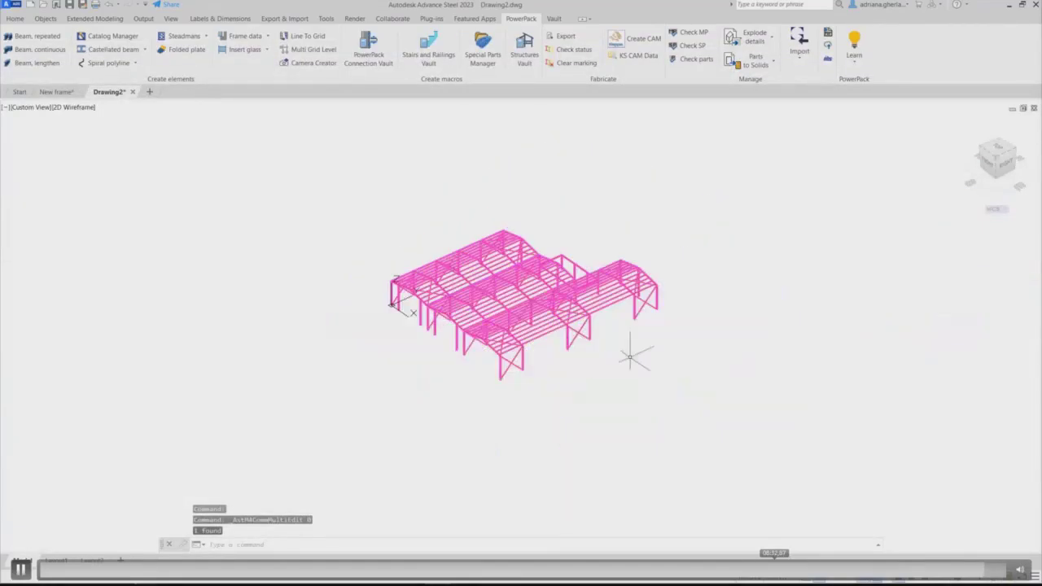
{"action": "middle_click_drag", "start_coordinate": [646, 363], "coordinate": [553, 364], "text": "shift"}
{"action": "scroll", "coordinate": [542, 365], "scroll_direction": "up", "scroll_amount": 5}
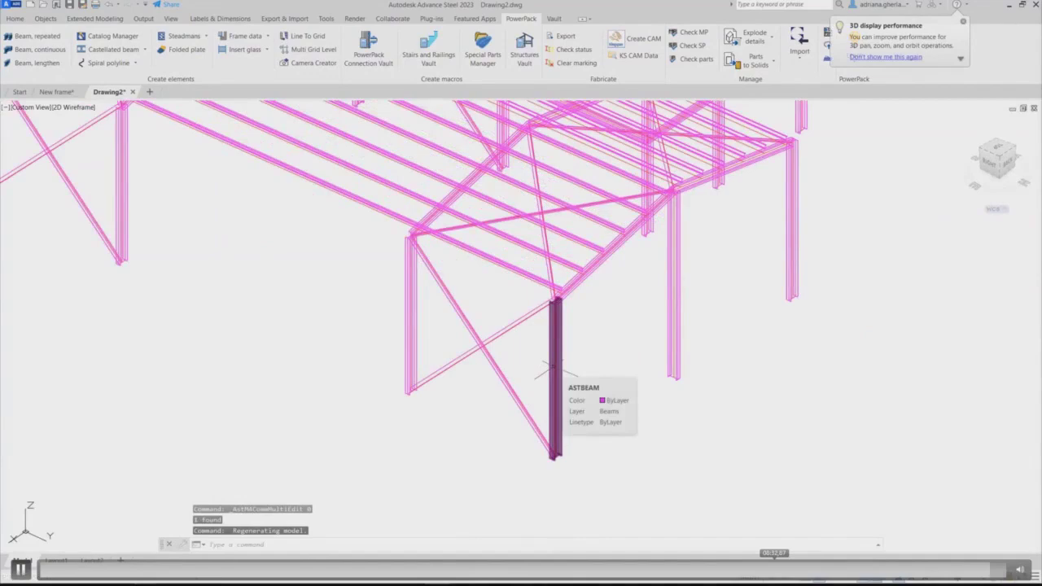
{"action": "scroll", "coordinate": [548, 371], "scroll_direction": "down", "scroll_amount": 5}
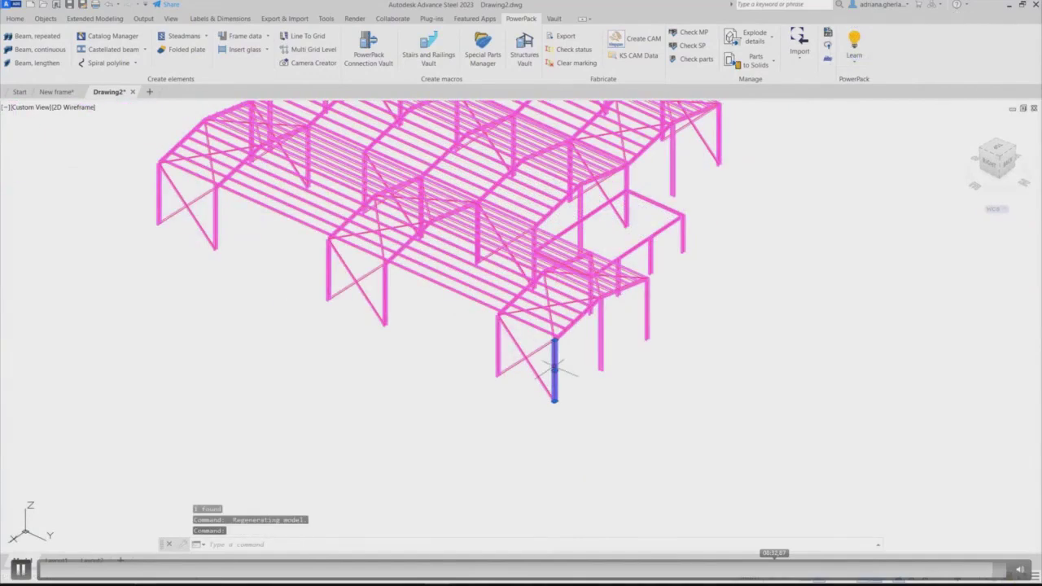
{"action": "key", "text": "Escape"}
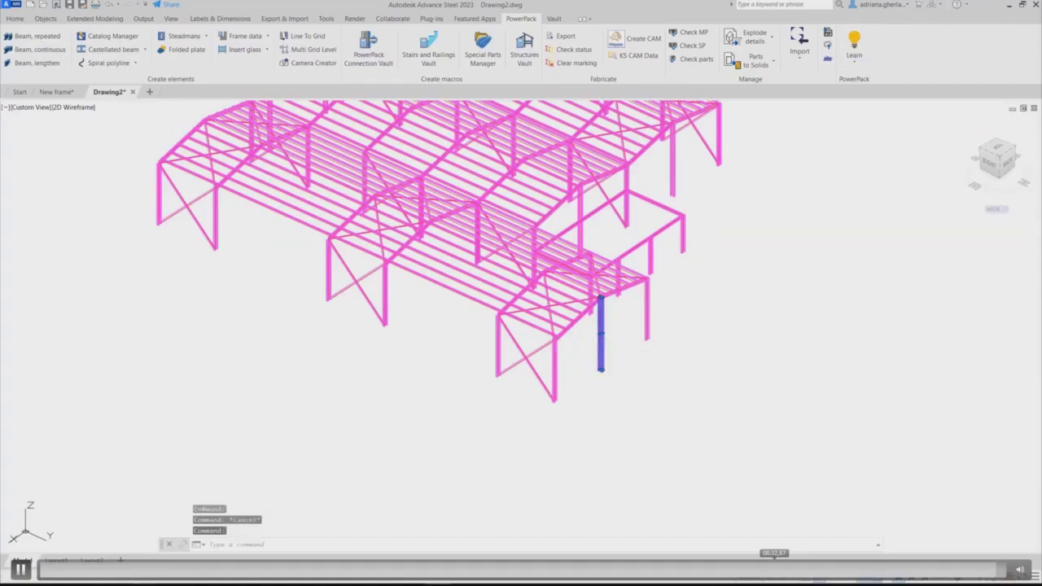
{"action": "double_click", "coordinate": [601, 334]}
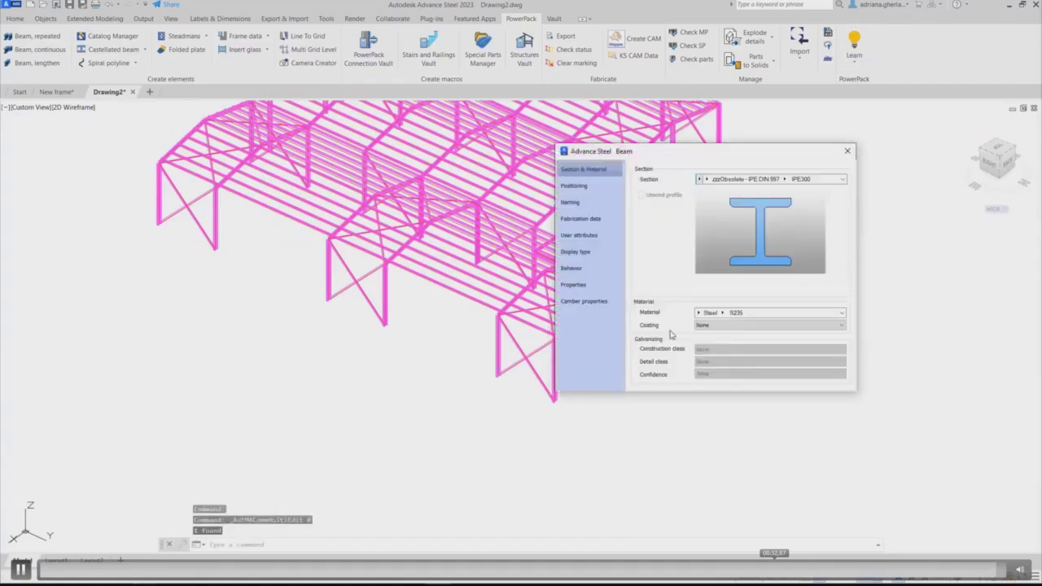
{"action": "left_click", "coordinate": [847, 150]}
{"action": "left_click", "coordinate": [55, 92]}
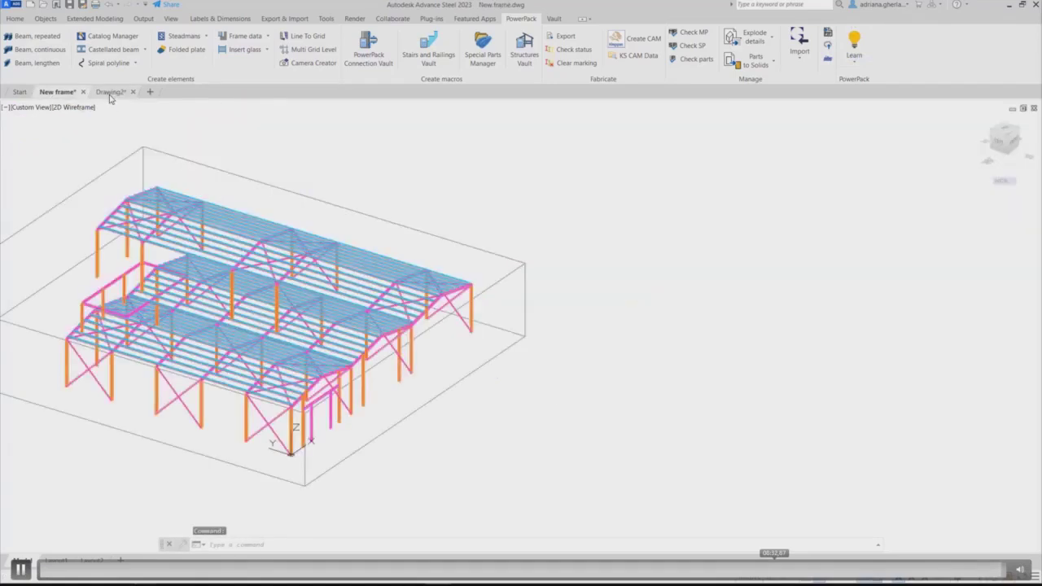
{"action": "left_click", "coordinate": [108, 92]}
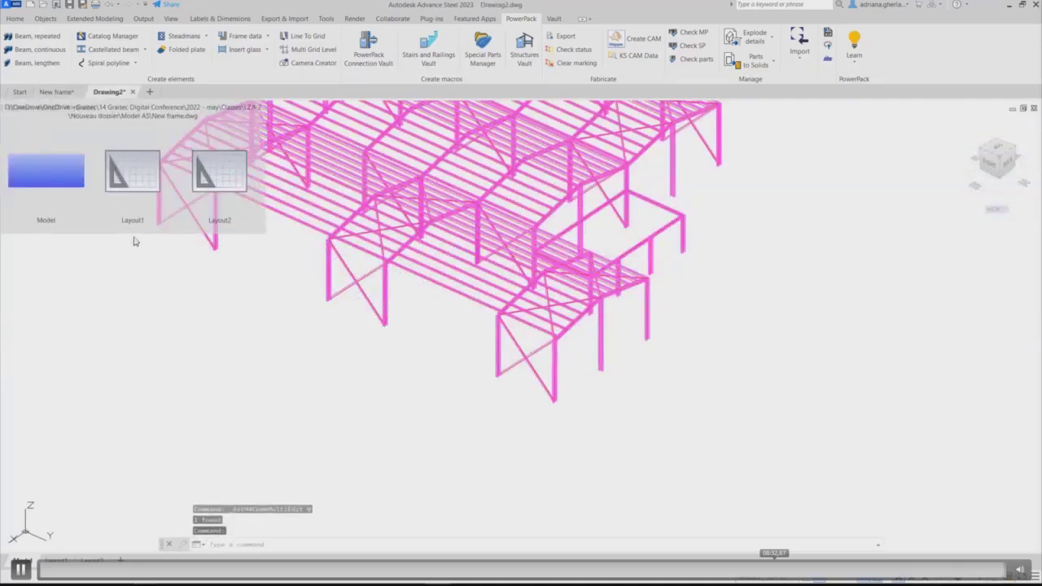